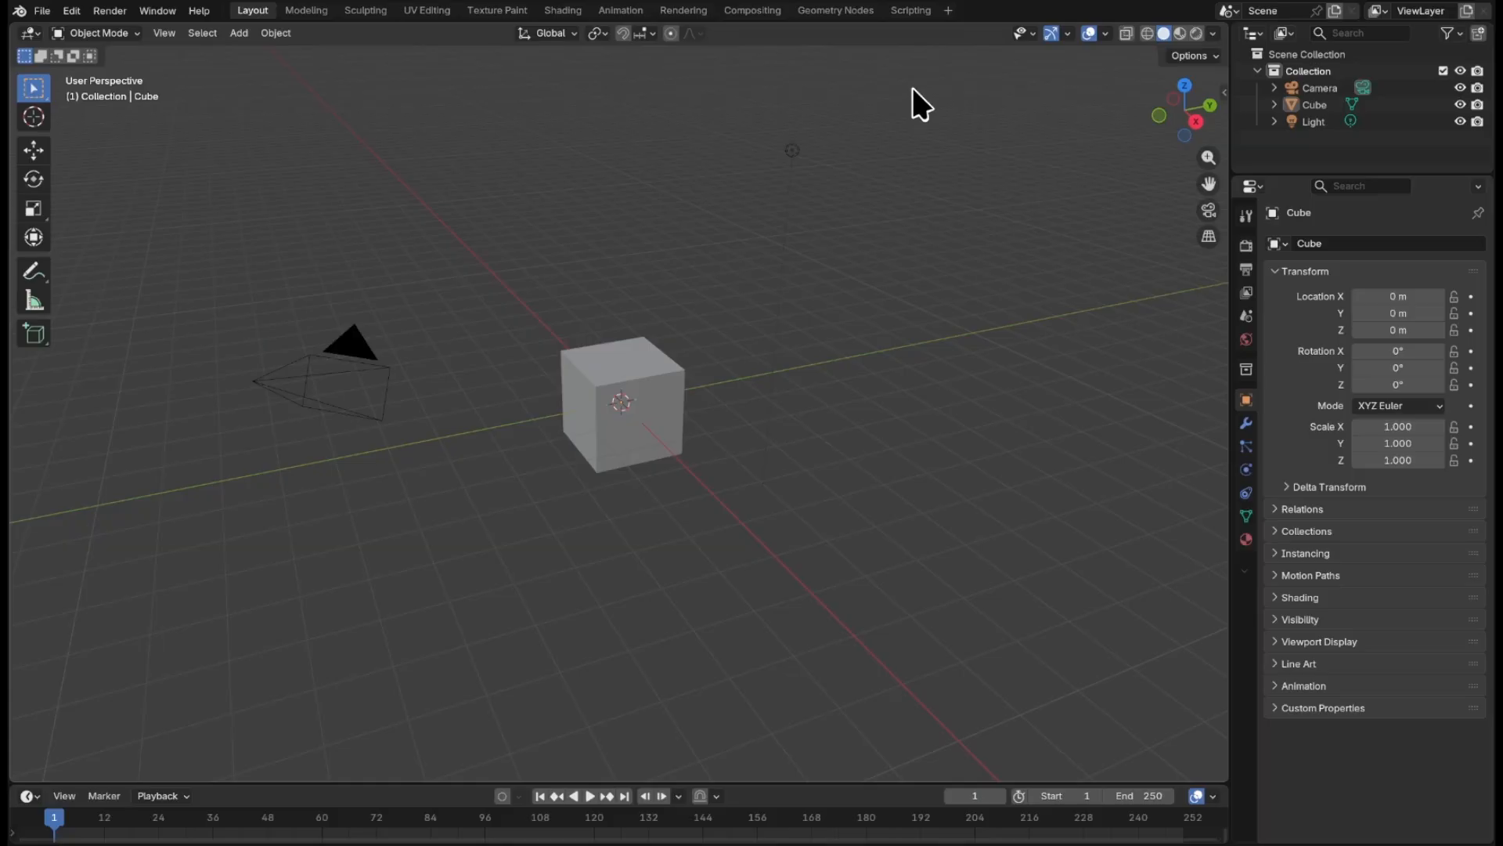
- Delete the default cube and light from the scene, keeping the camera
drag(906, 94, 472, 591)
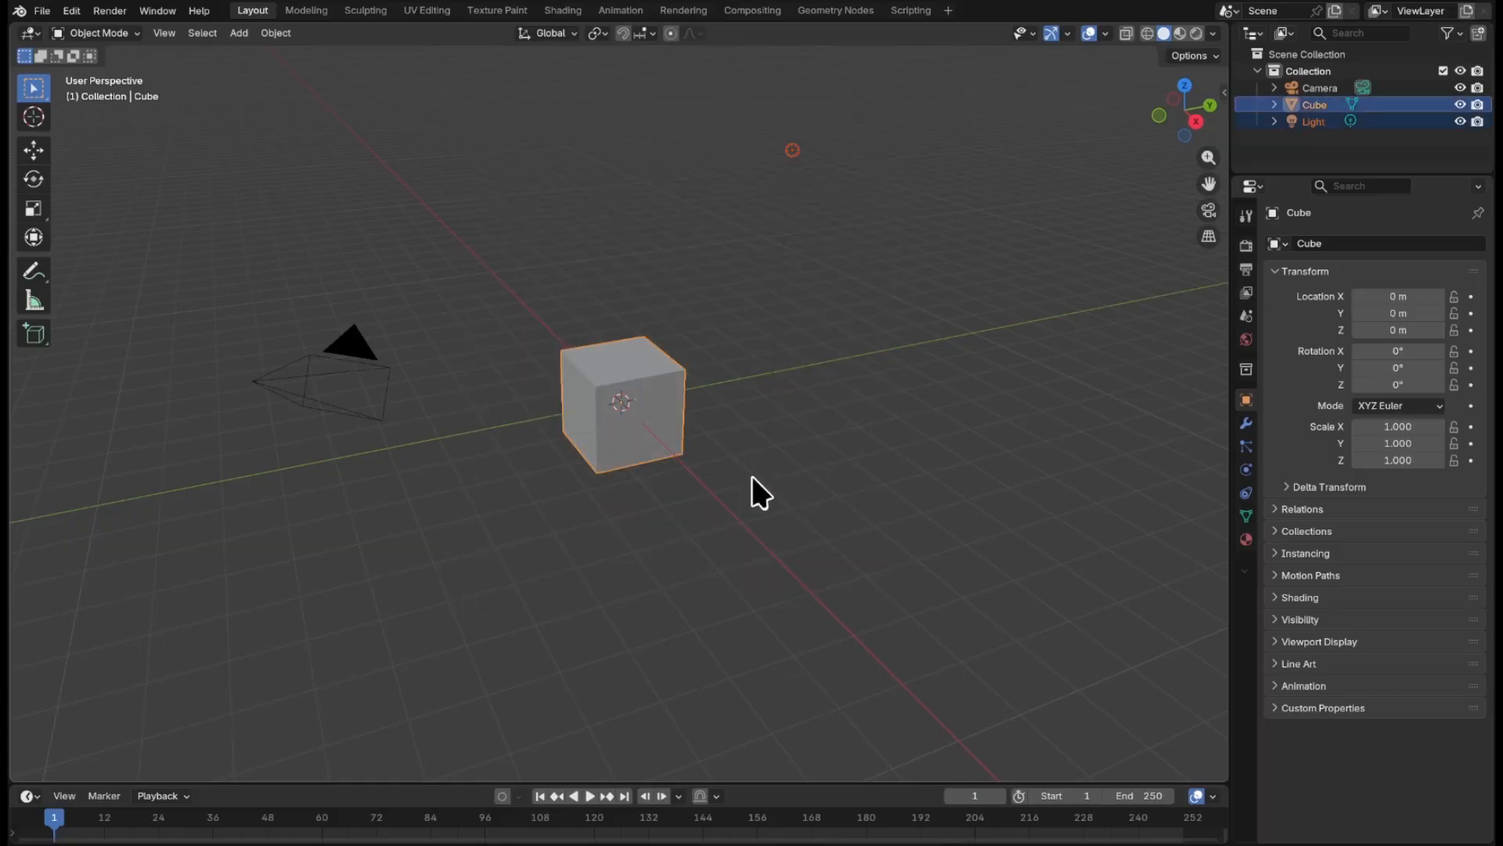
key(x)
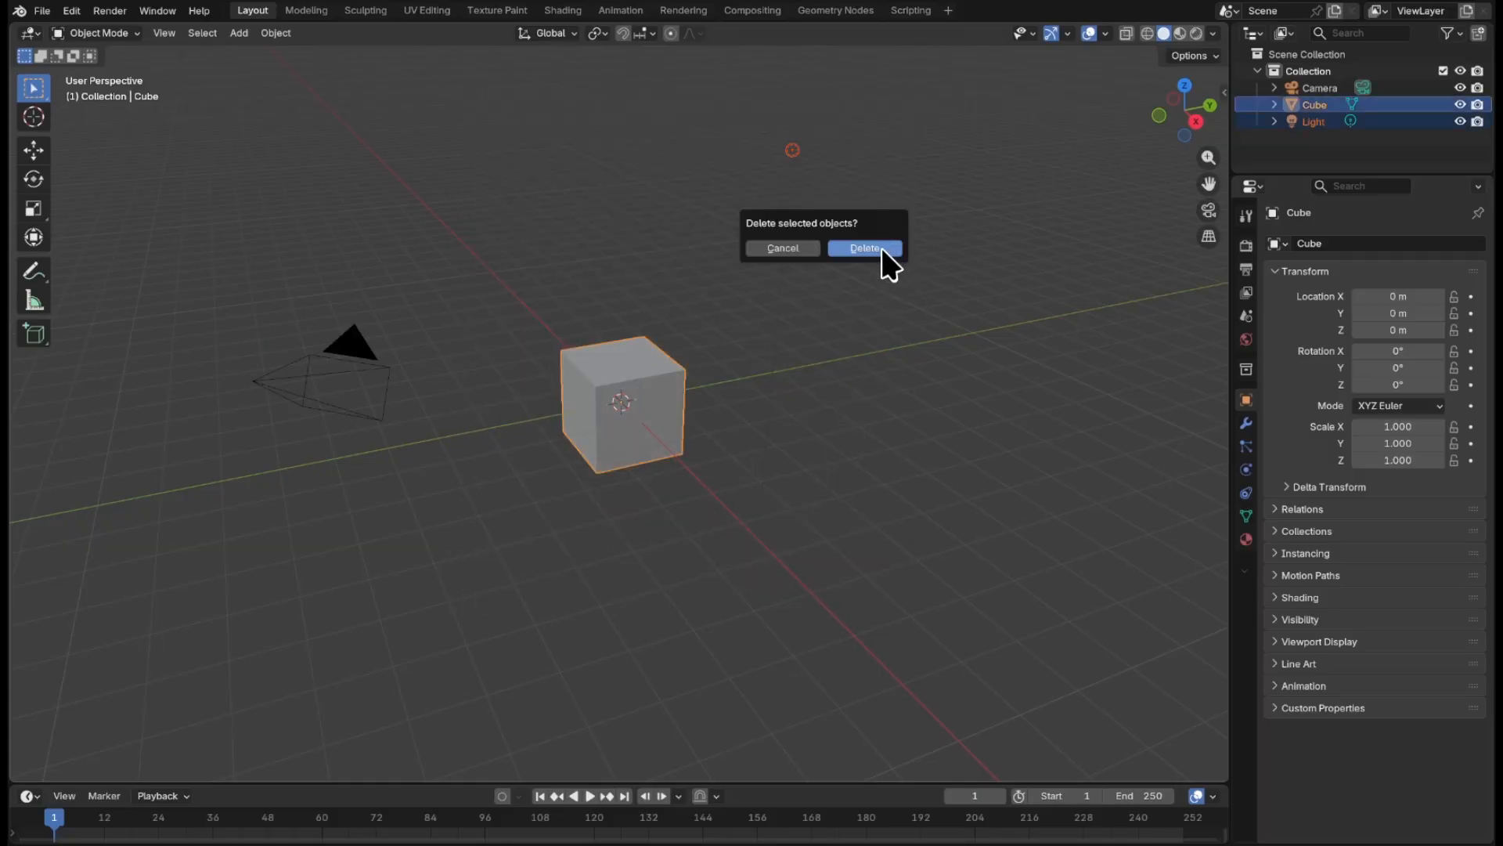
click(882, 248)
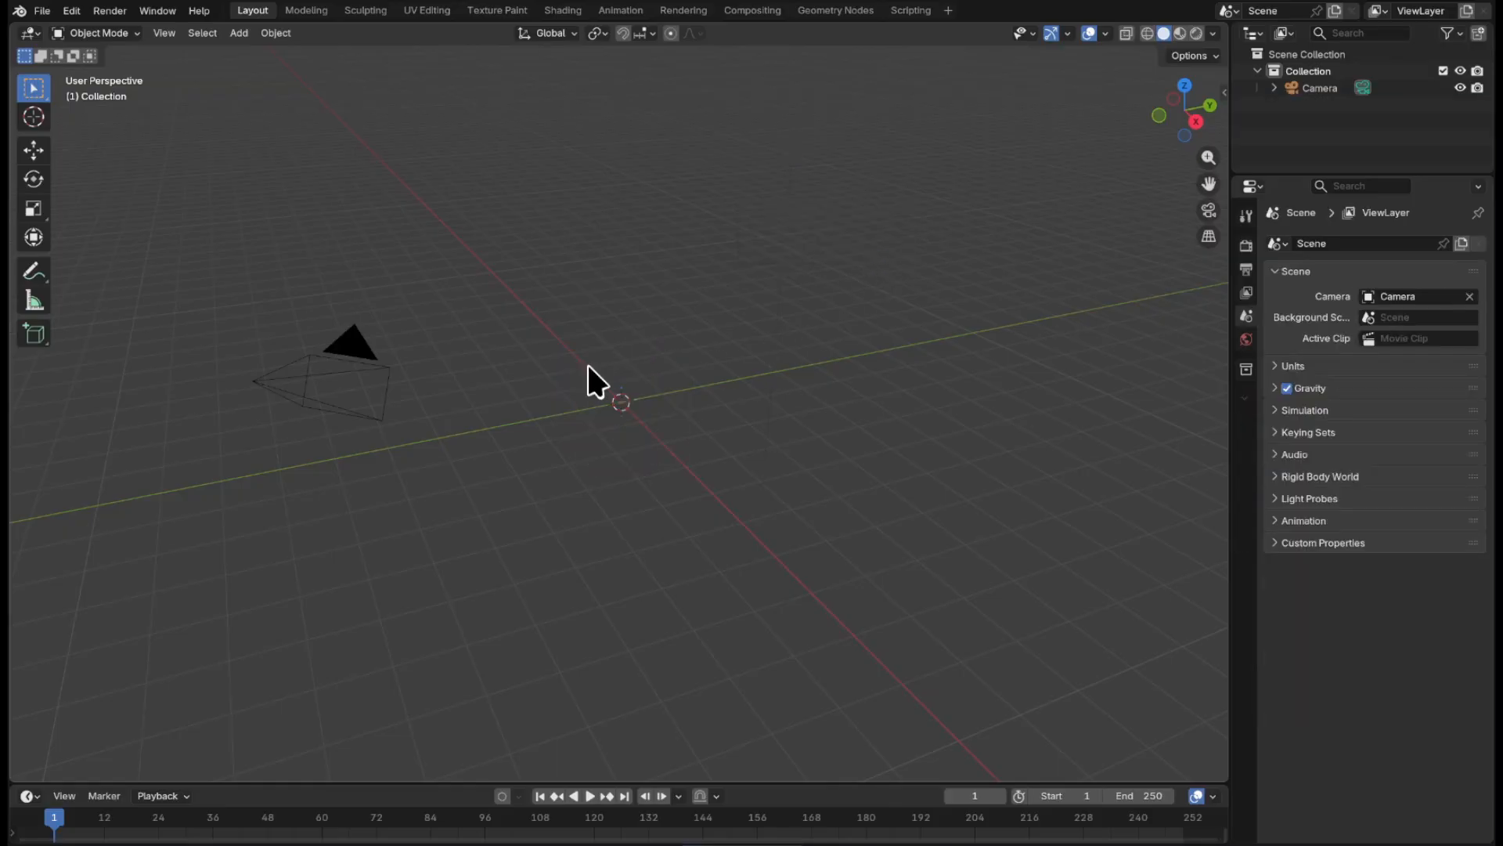
- Clear the camera's location and rotation so that it sits unrotated at the world origin
click(358, 345)
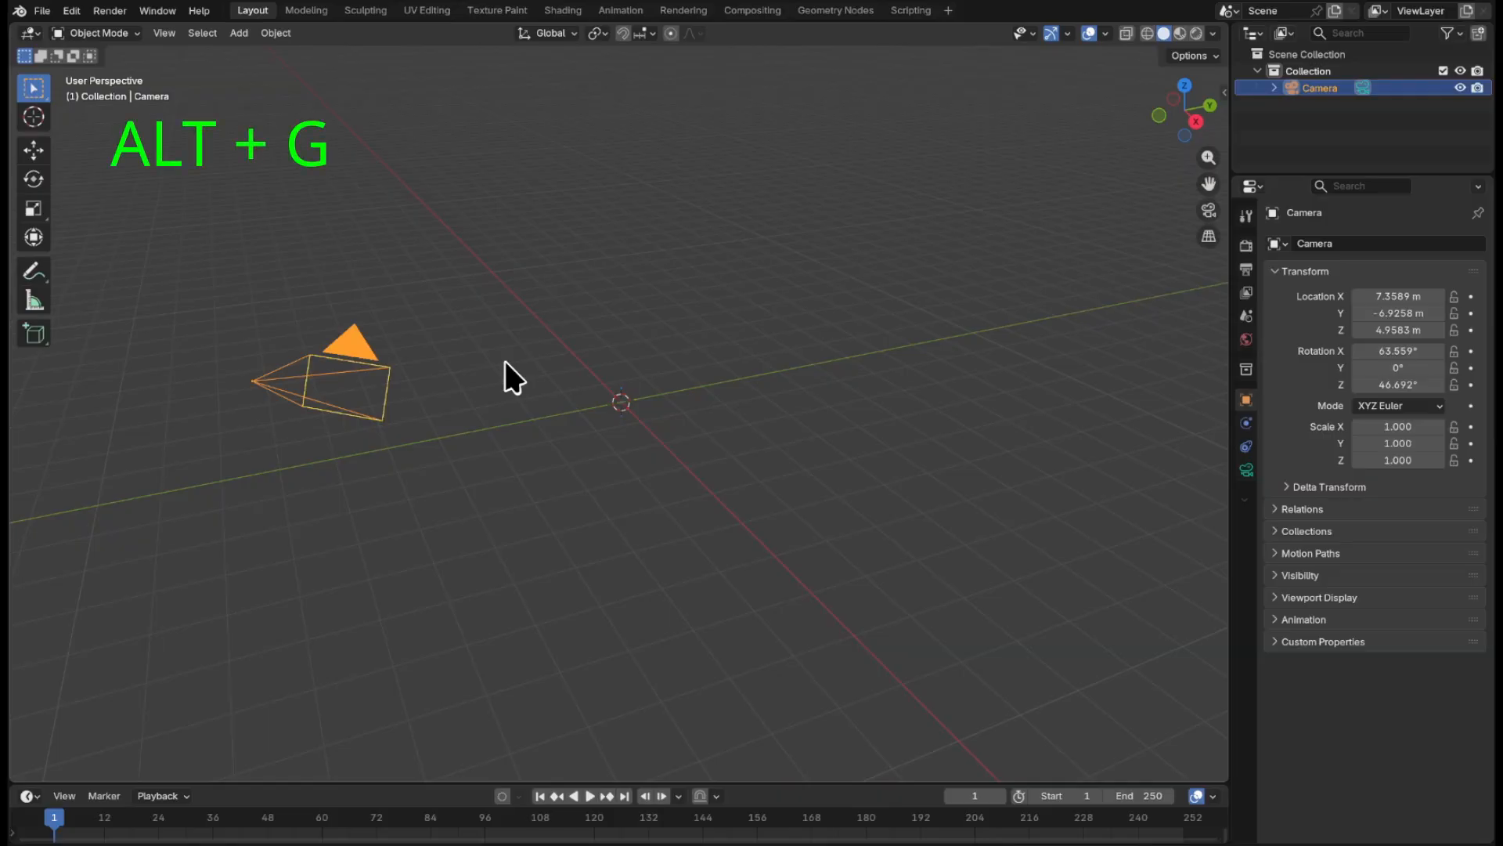
key(alt+g)
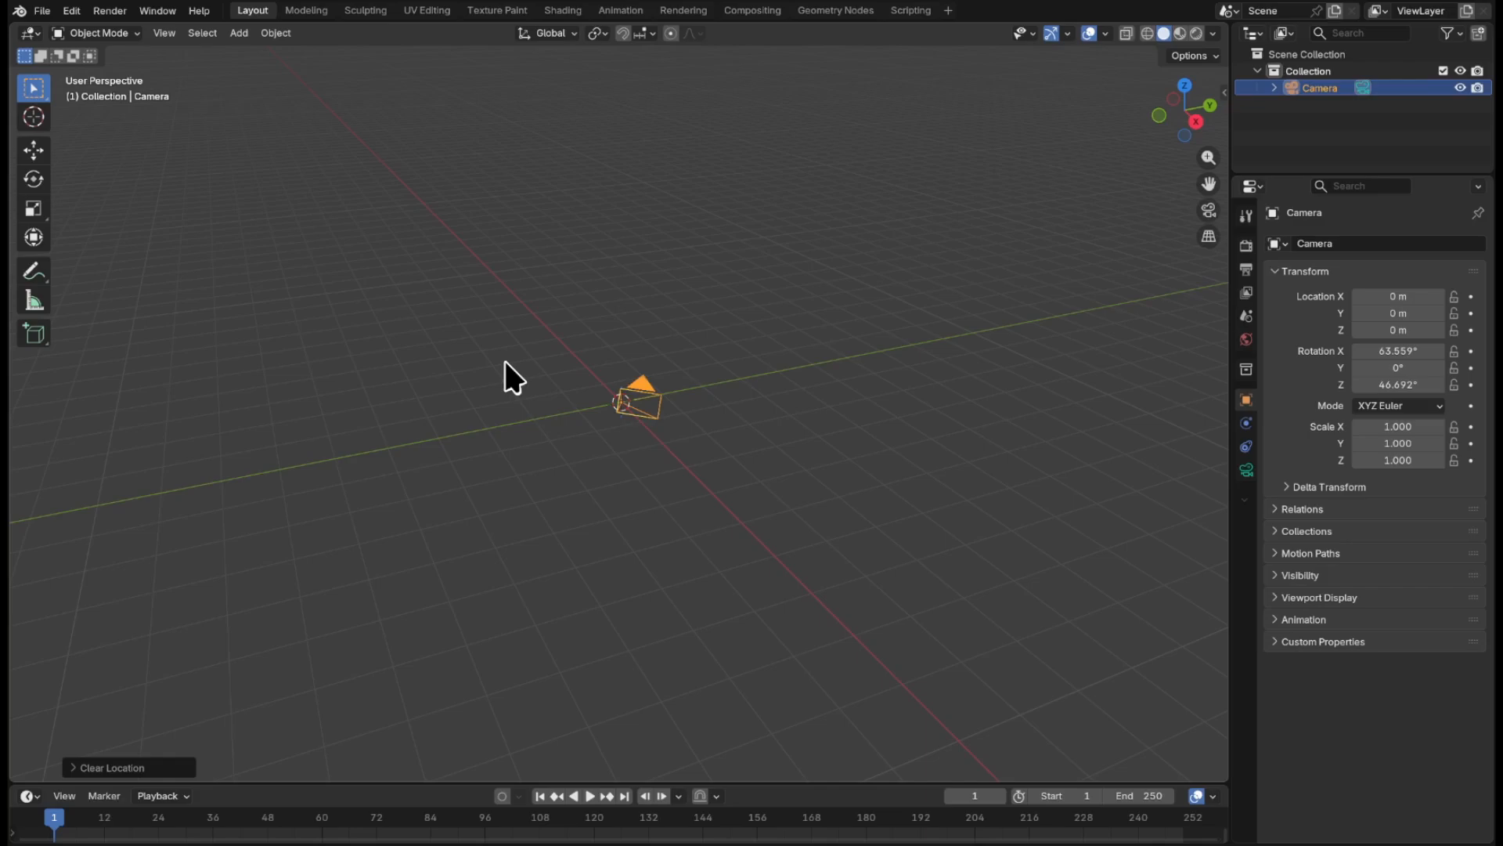
key(alt+r)
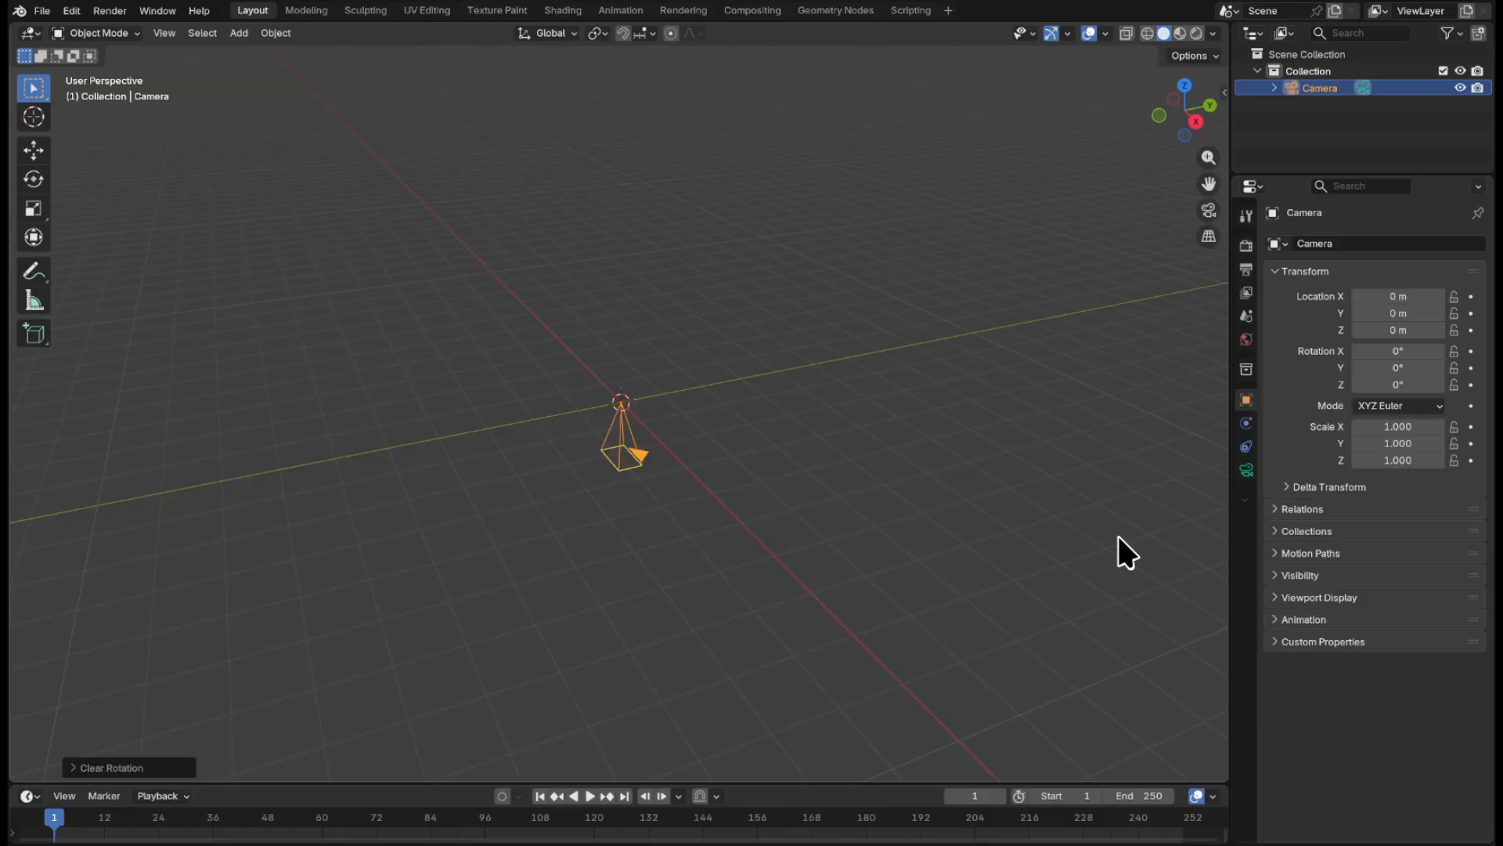
- Add a mesh plane at the origin and scale its geometry by 5 in Edit Mode
key(shift+a)
mouse_move(1118, 536)
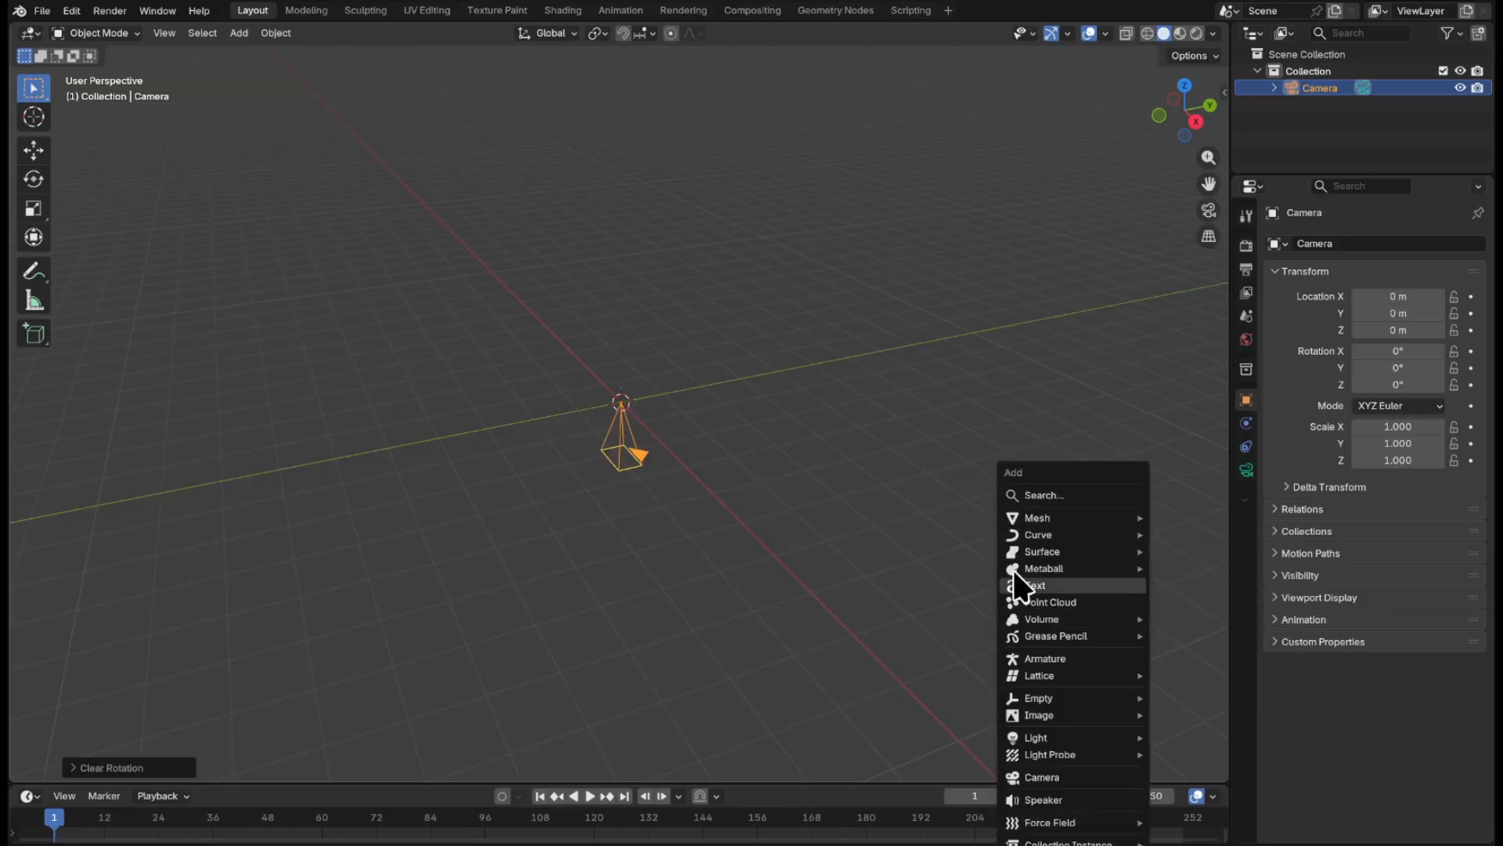
mouse_move(1073, 520)
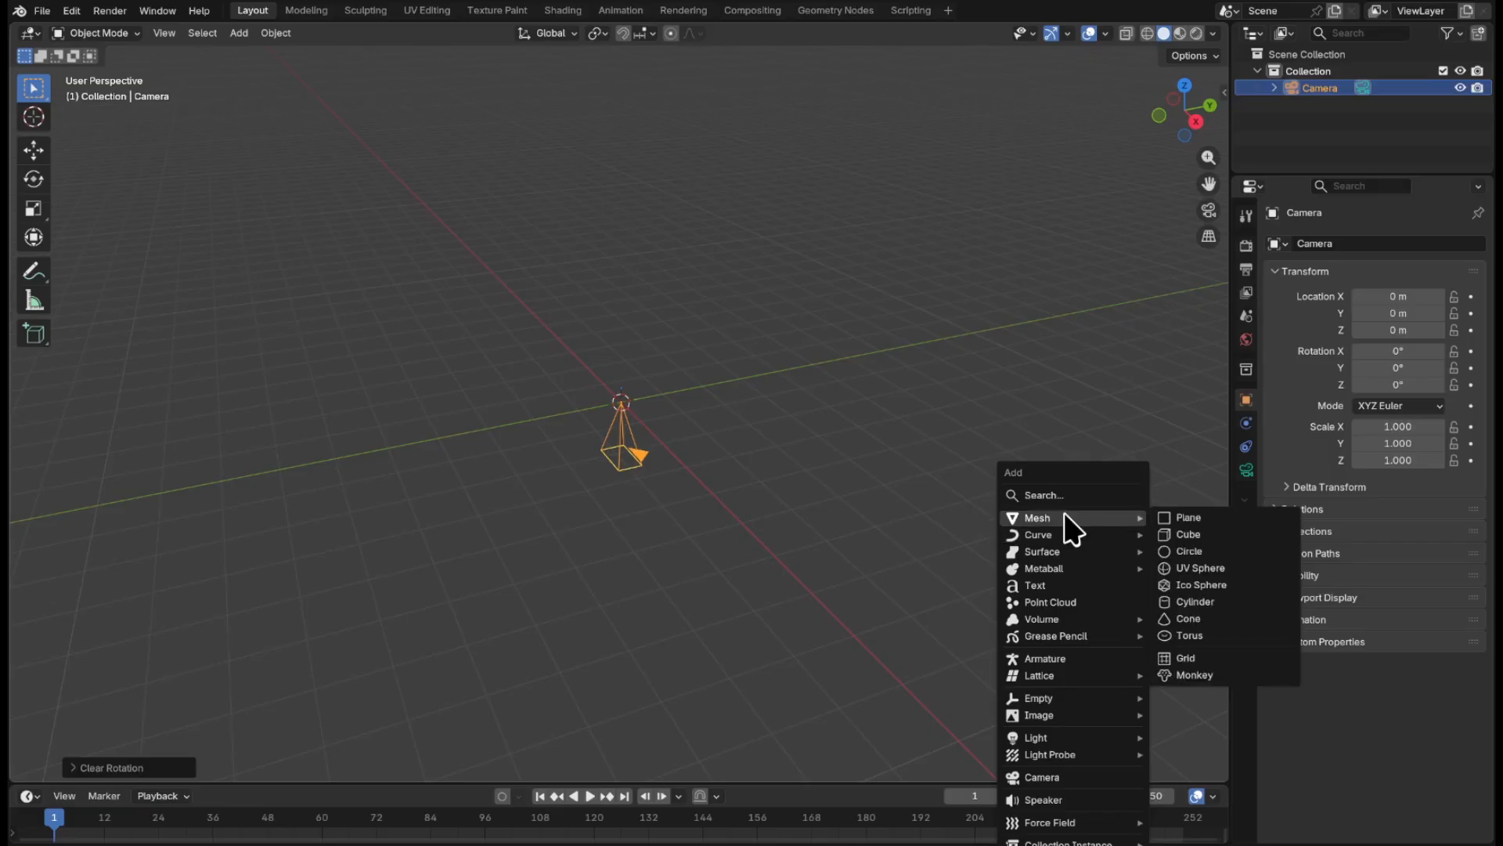
click(1191, 520)
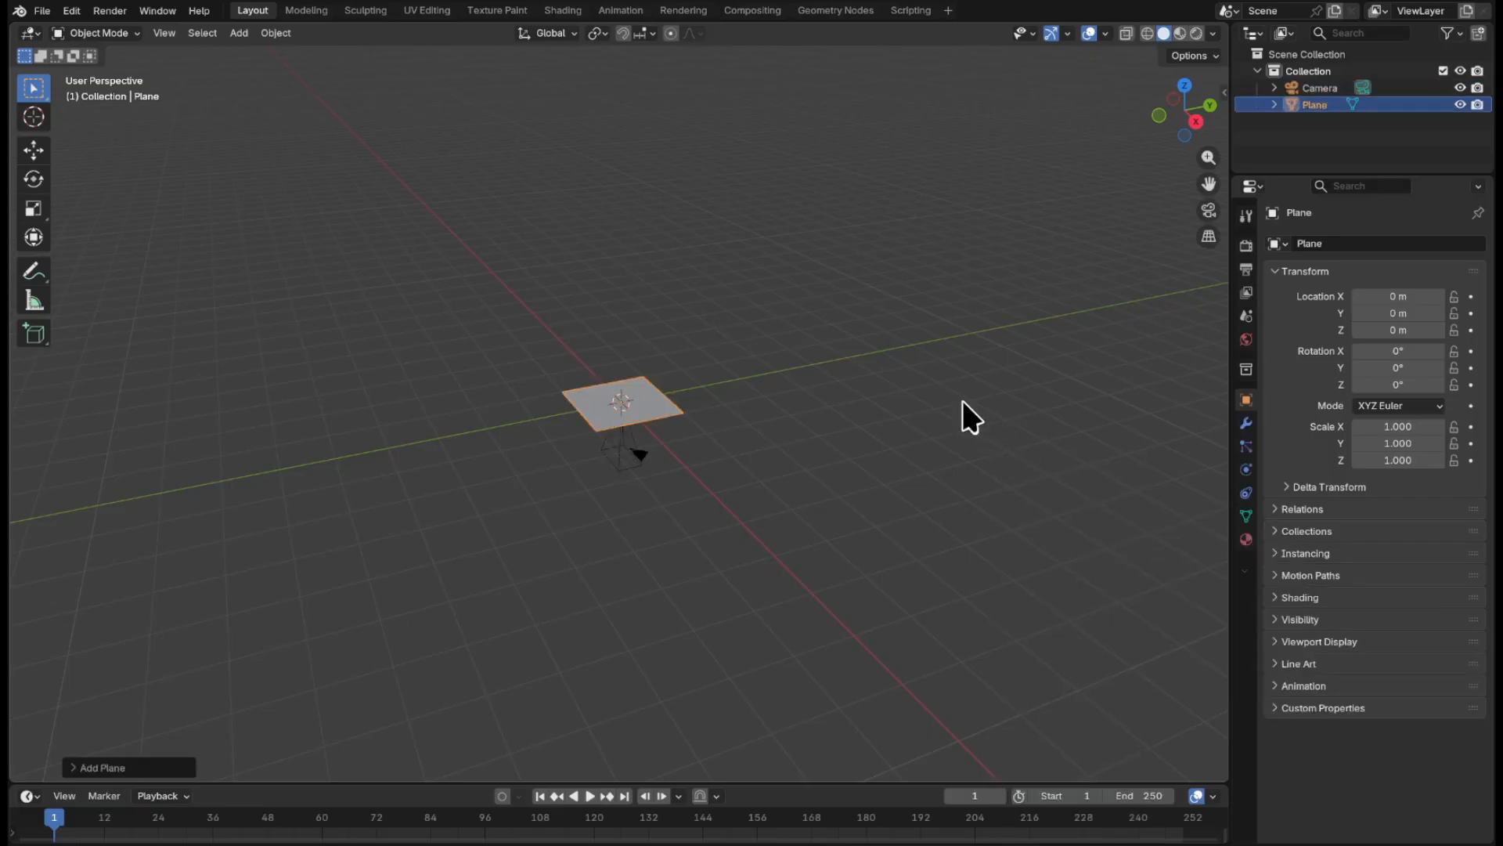
key(Tab)
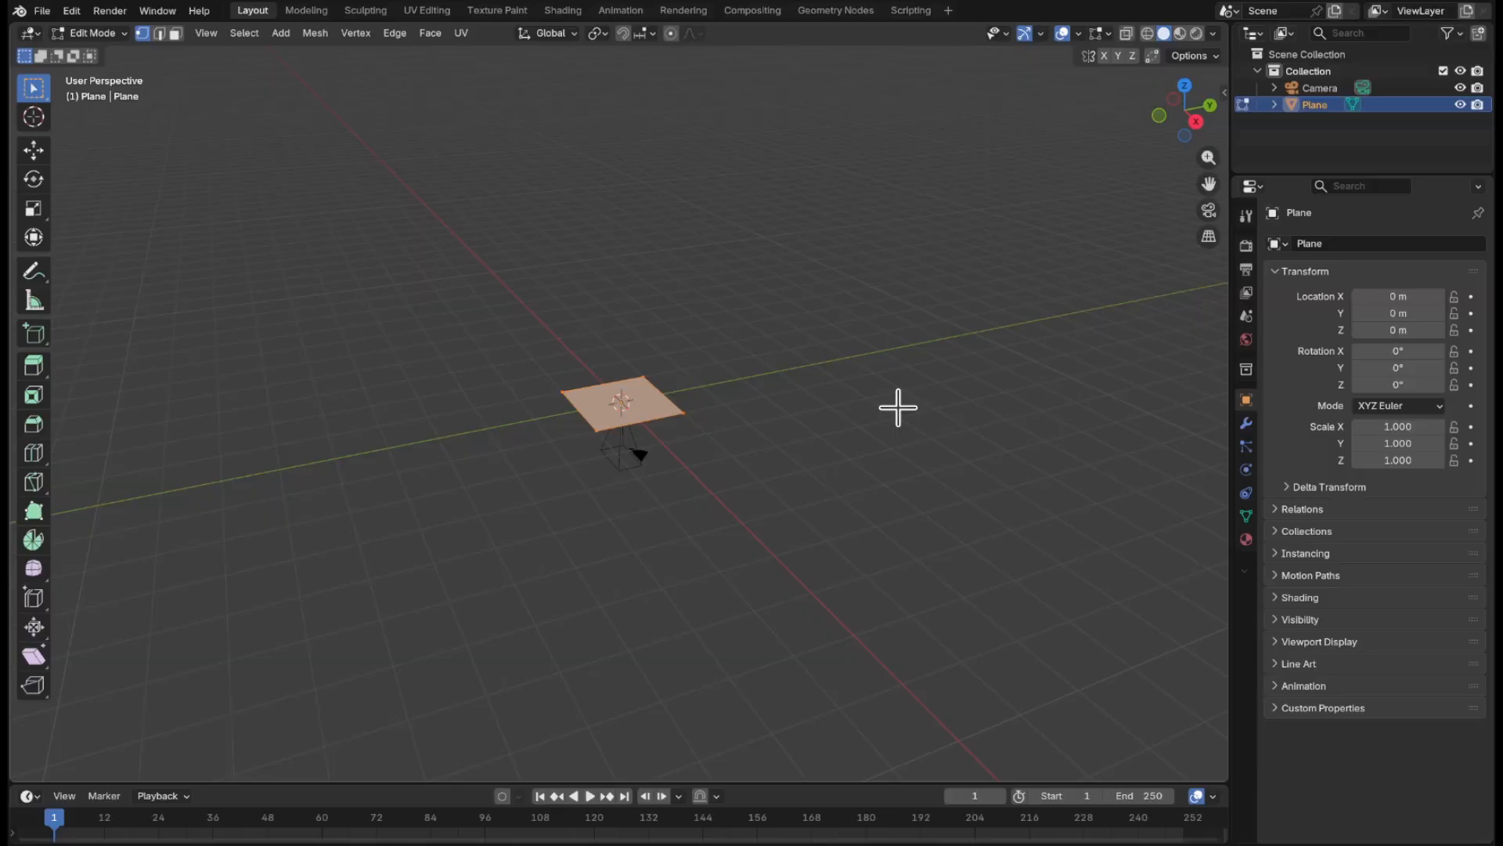
text(s5)
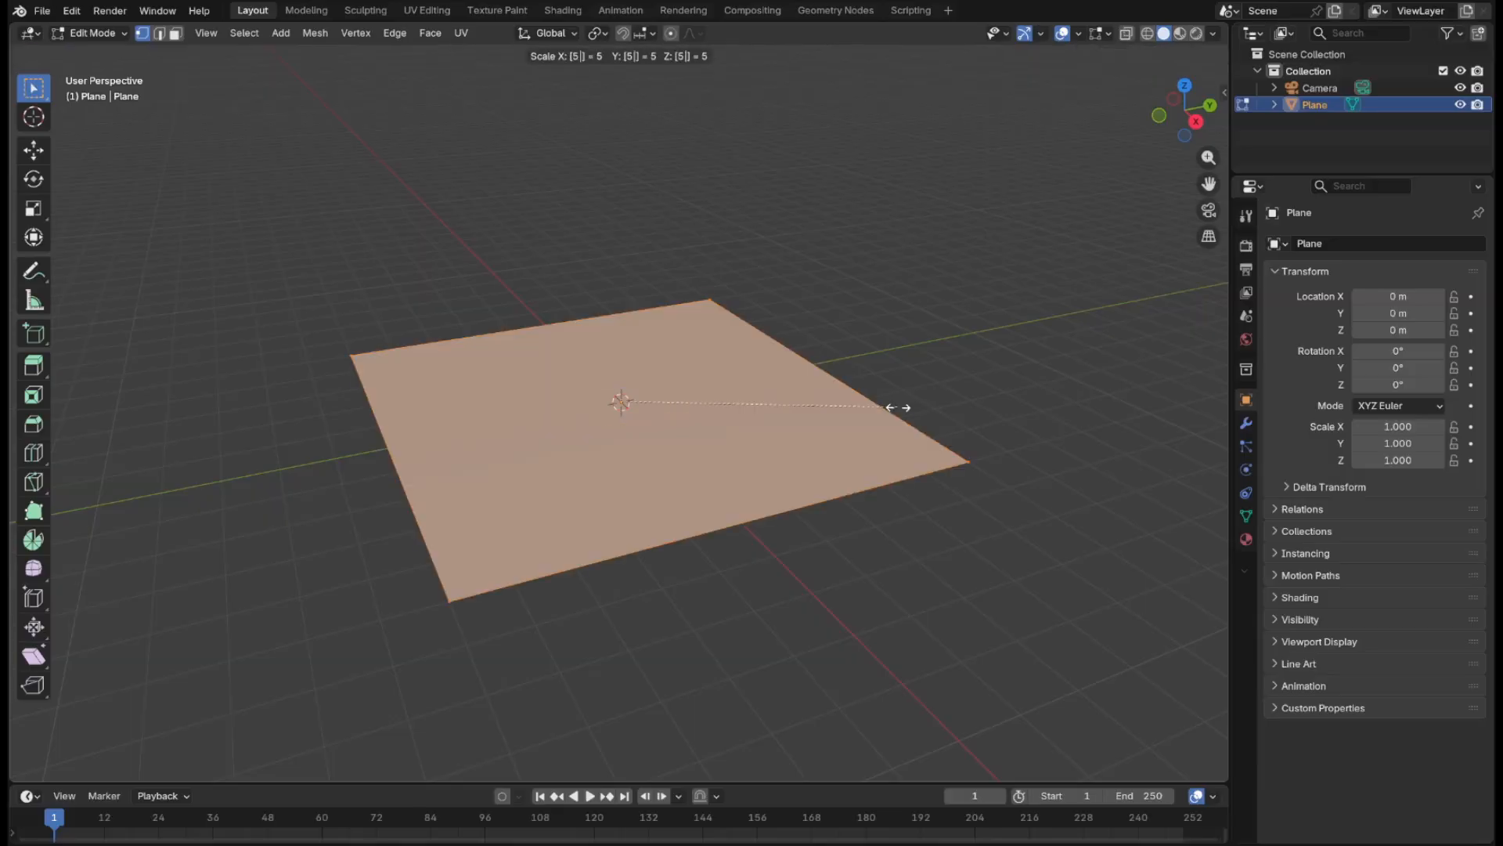
key(Return)
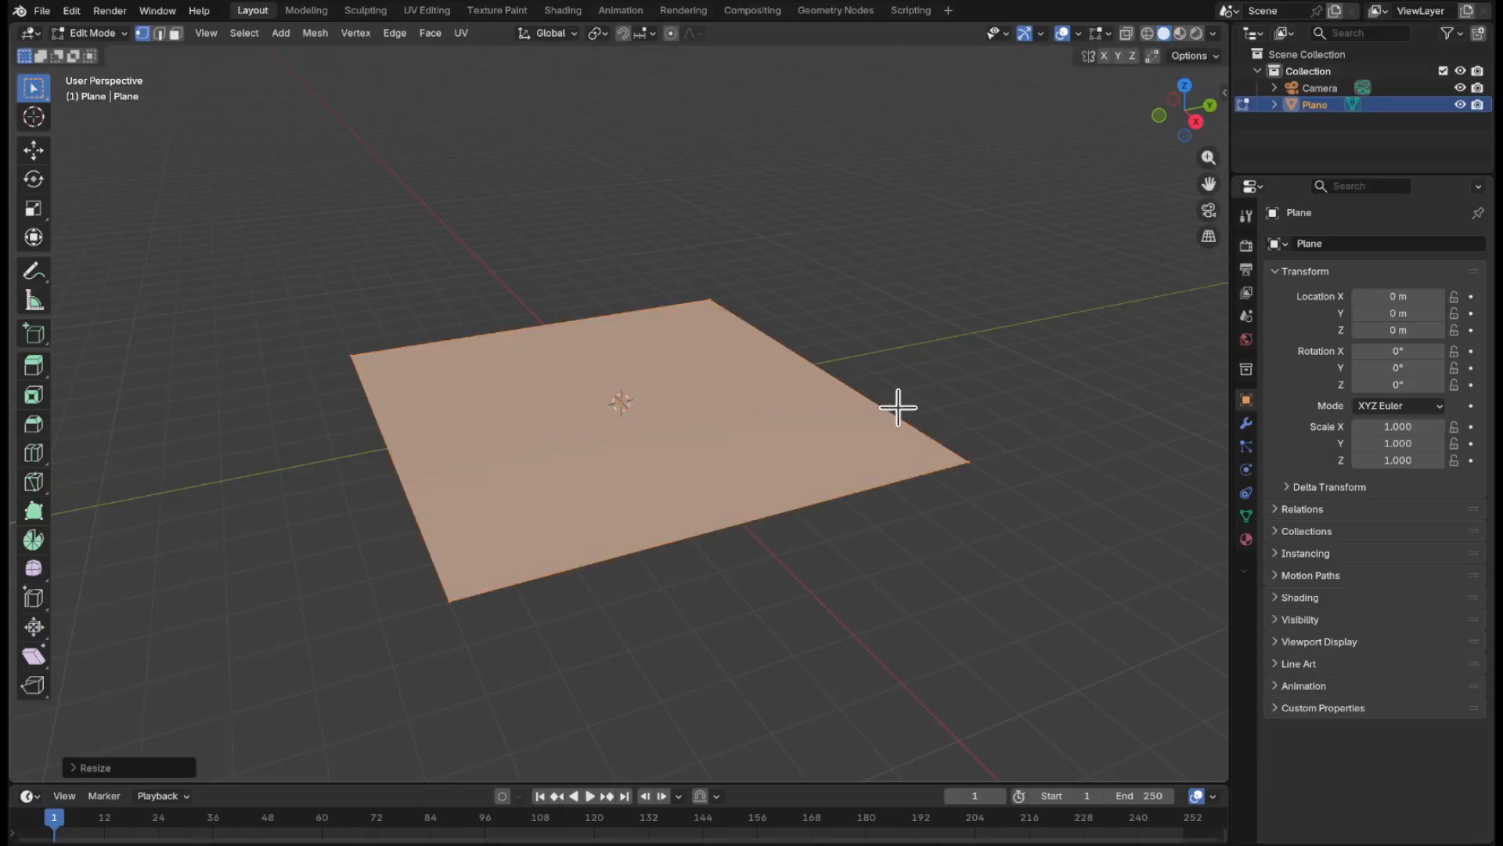
key(Tab)
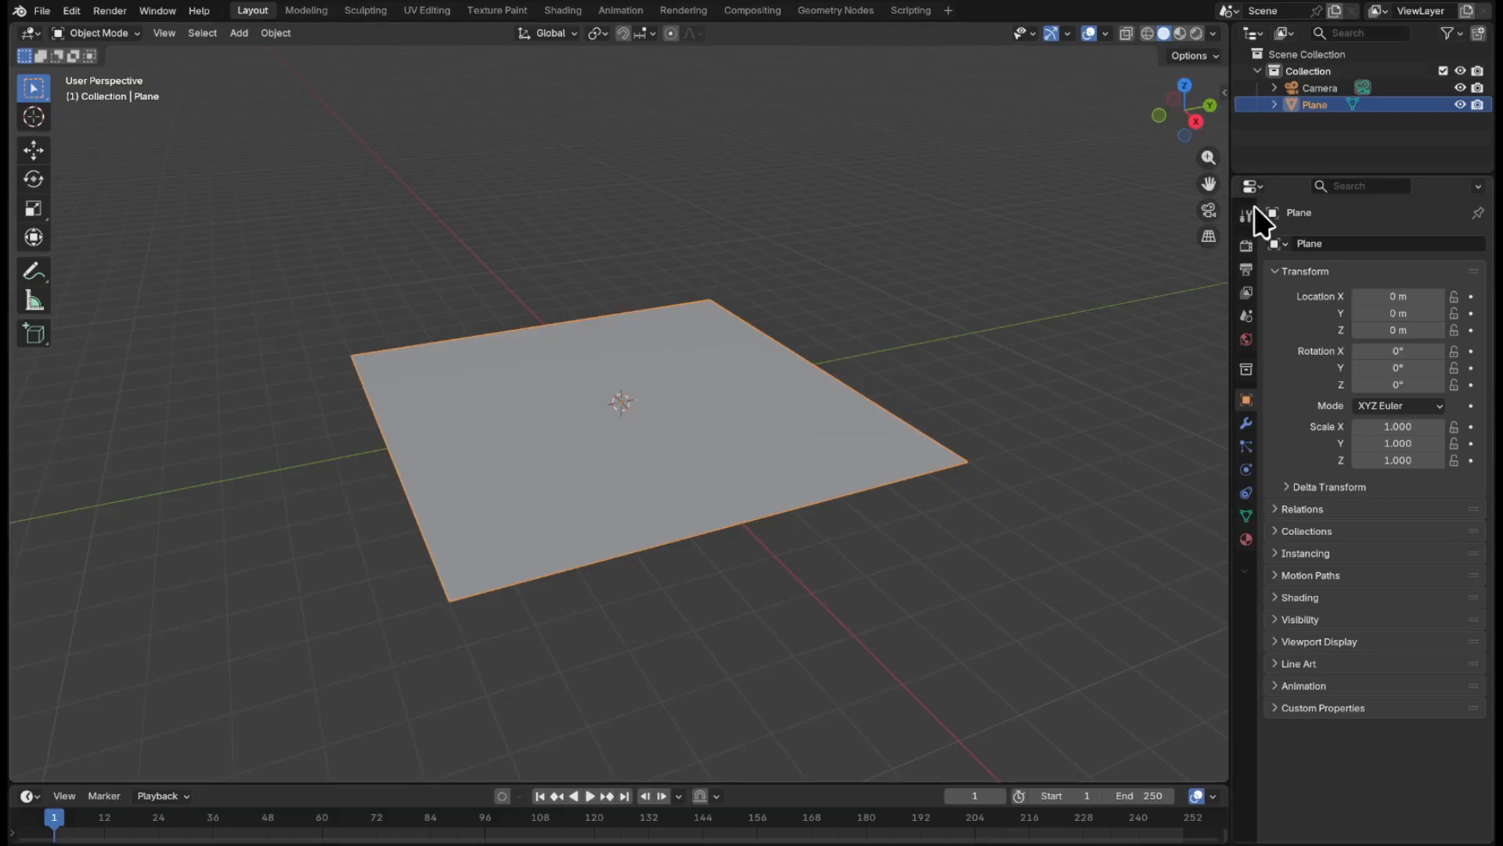
- Split the 3D viewport vertically into two halves and show the camera view in one of them
right_click(1232, 164)
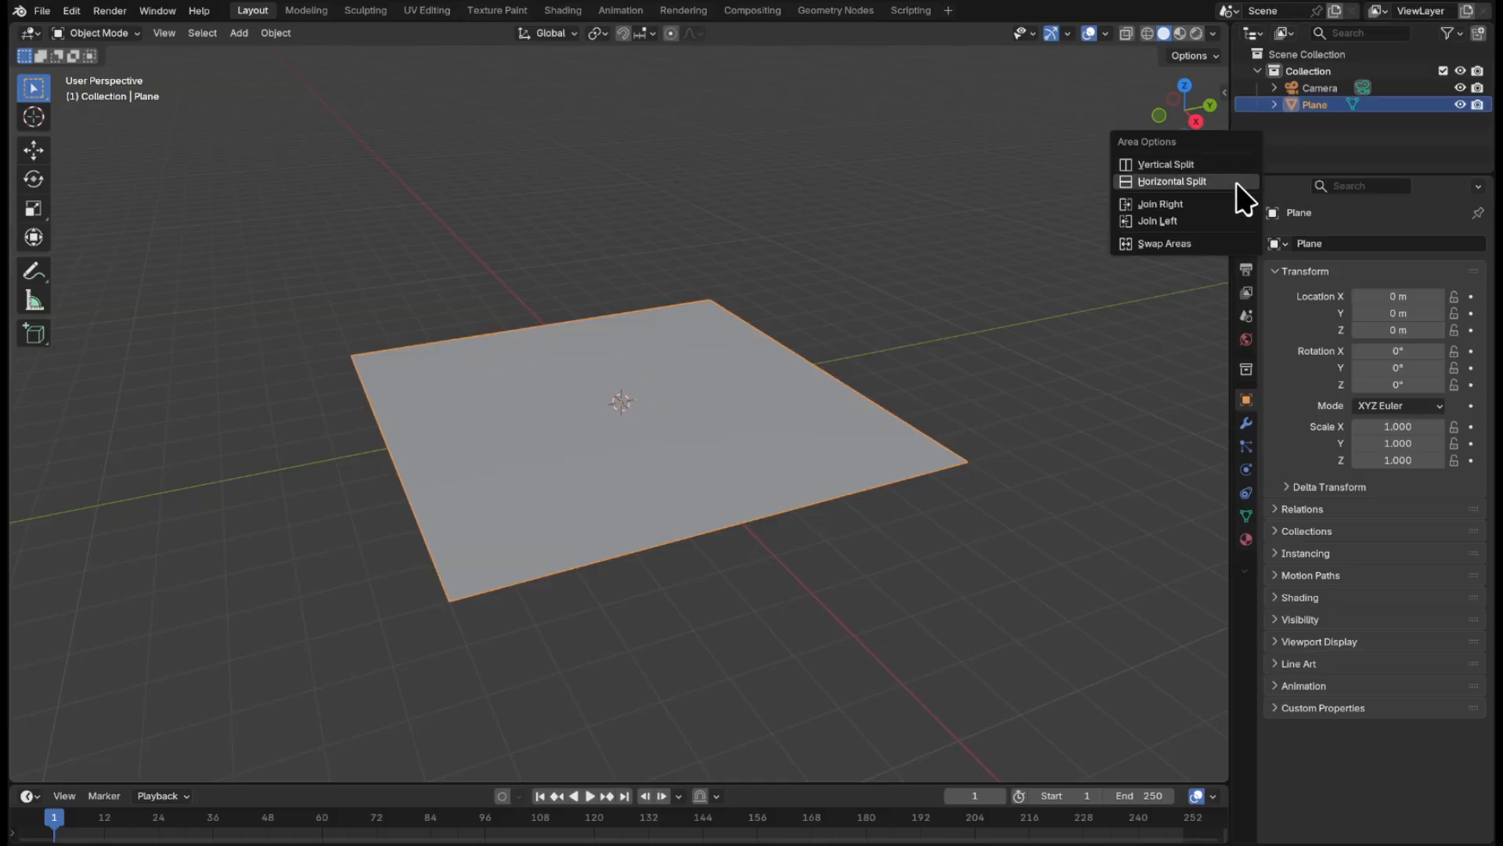
click(1225, 164)
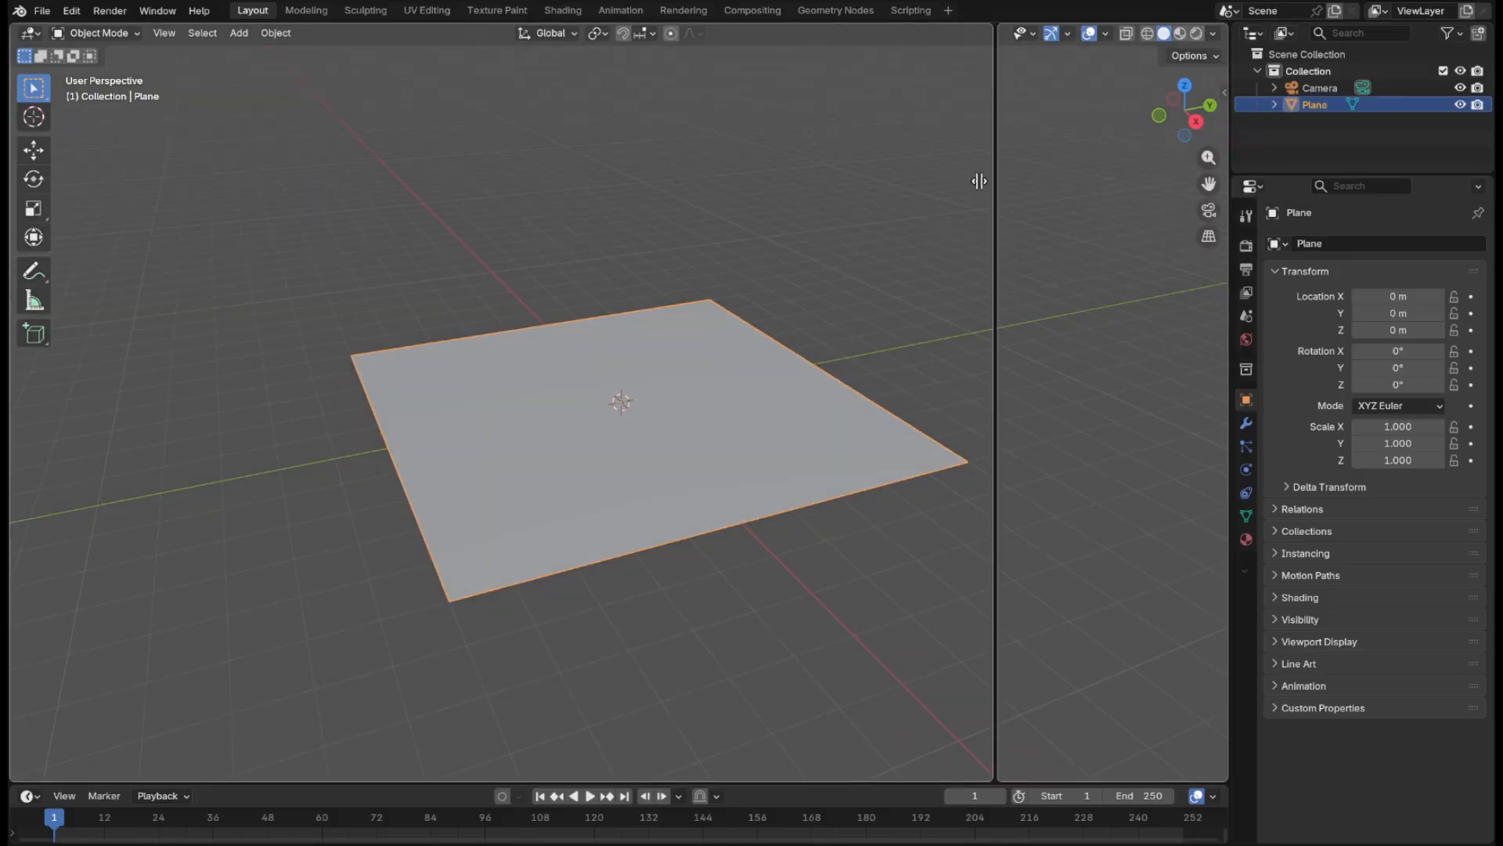
click(631, 231)
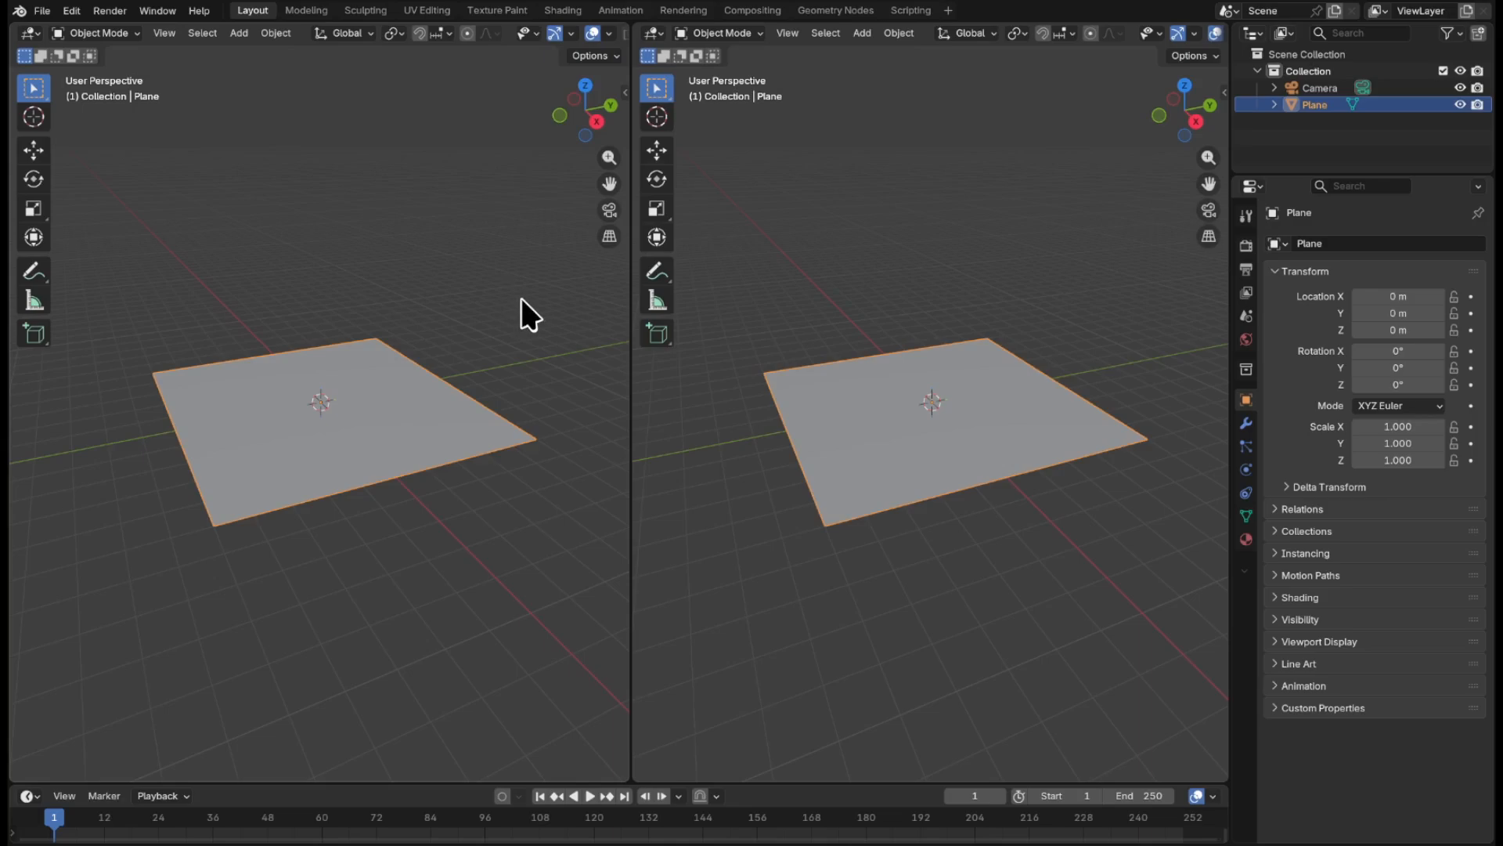
key(KP_0)
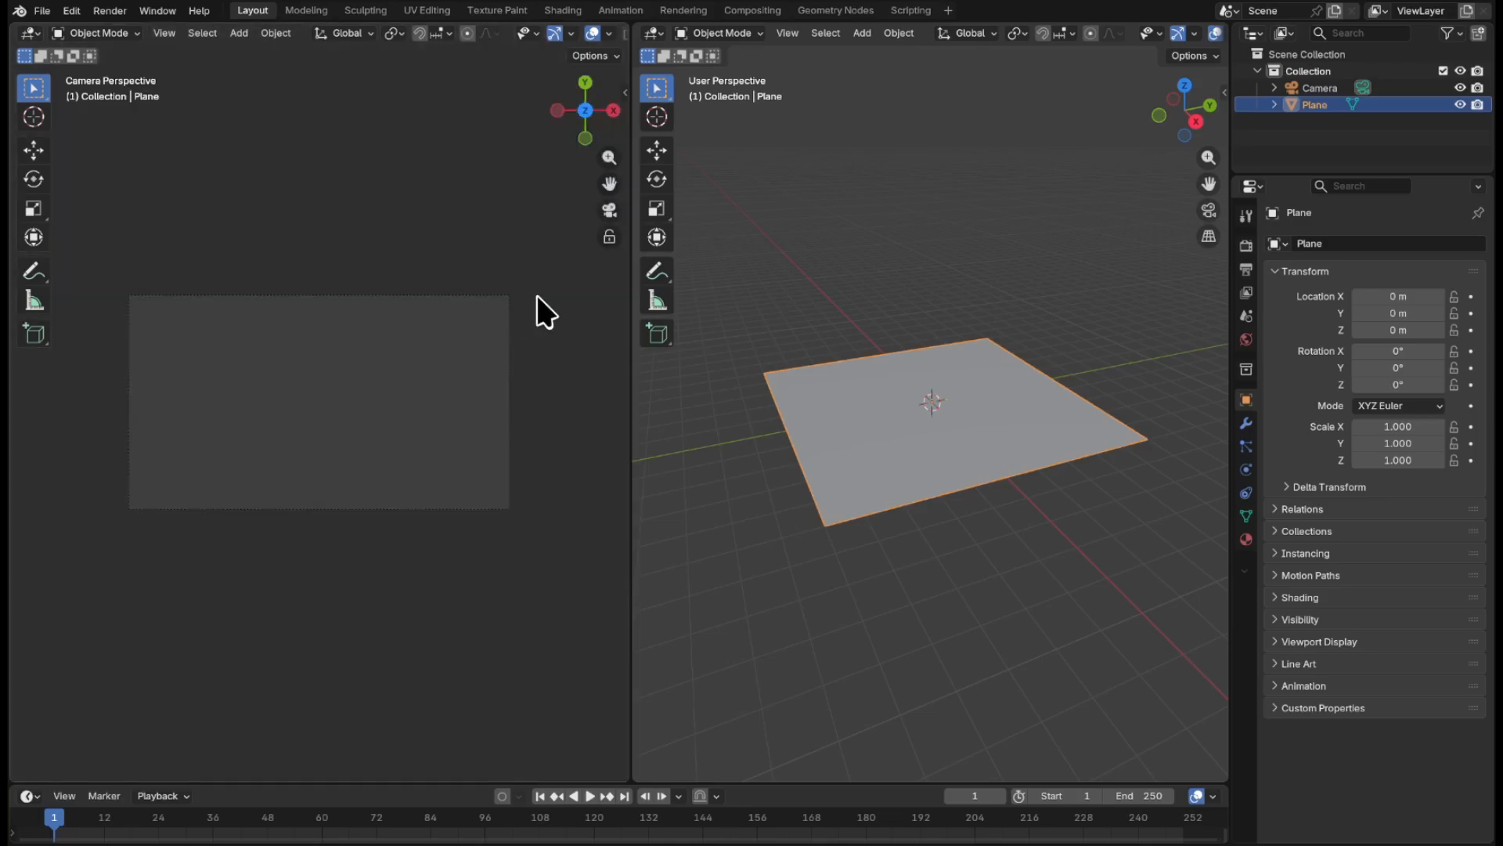
- Raise the camera about 13.3 m along the Z axis so the plane fills its frame
click(1322, 89)
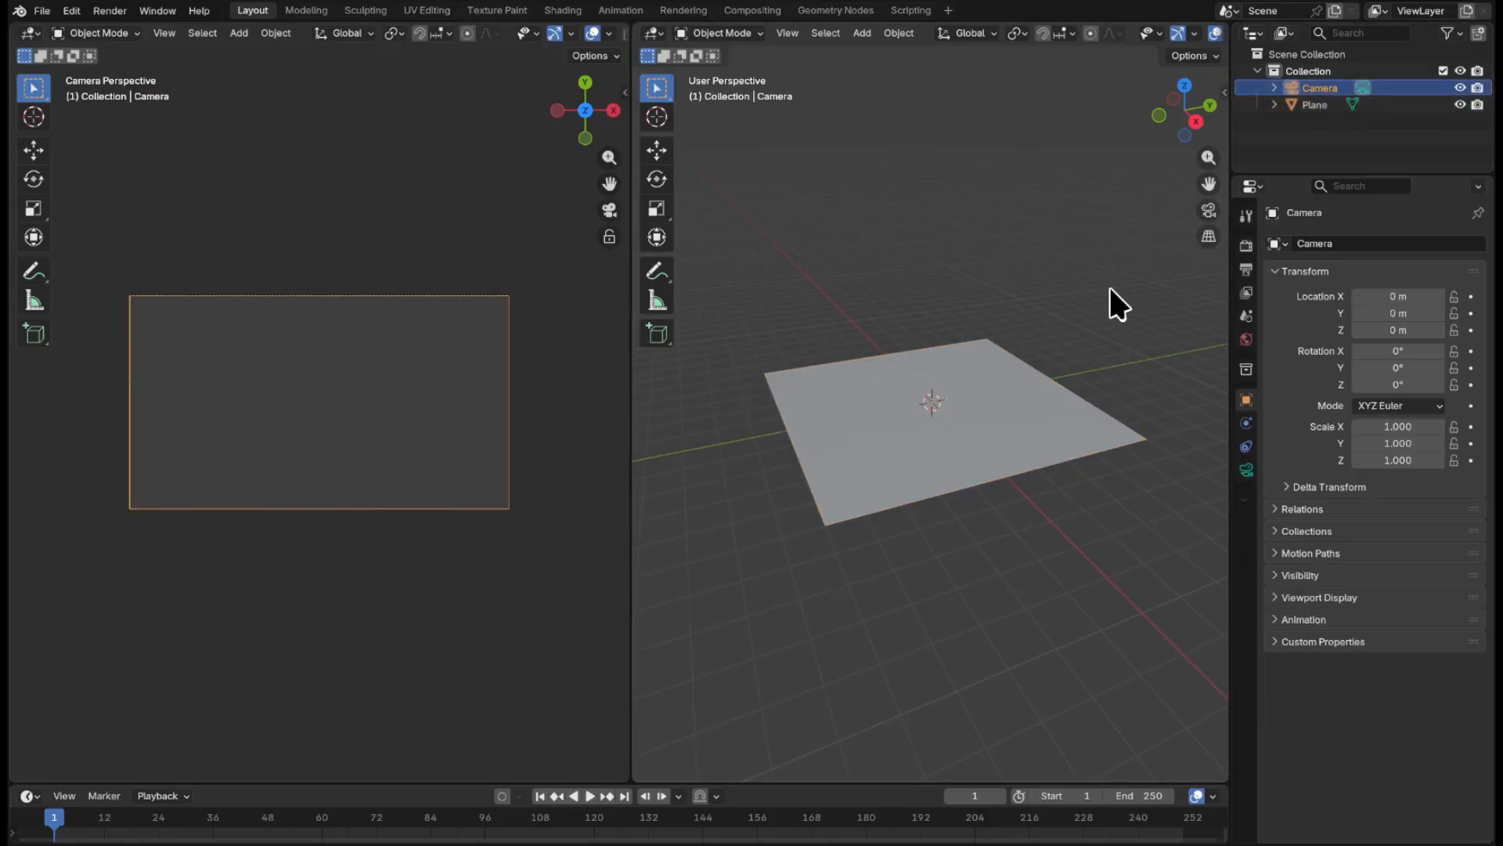
key(g)
key(z)
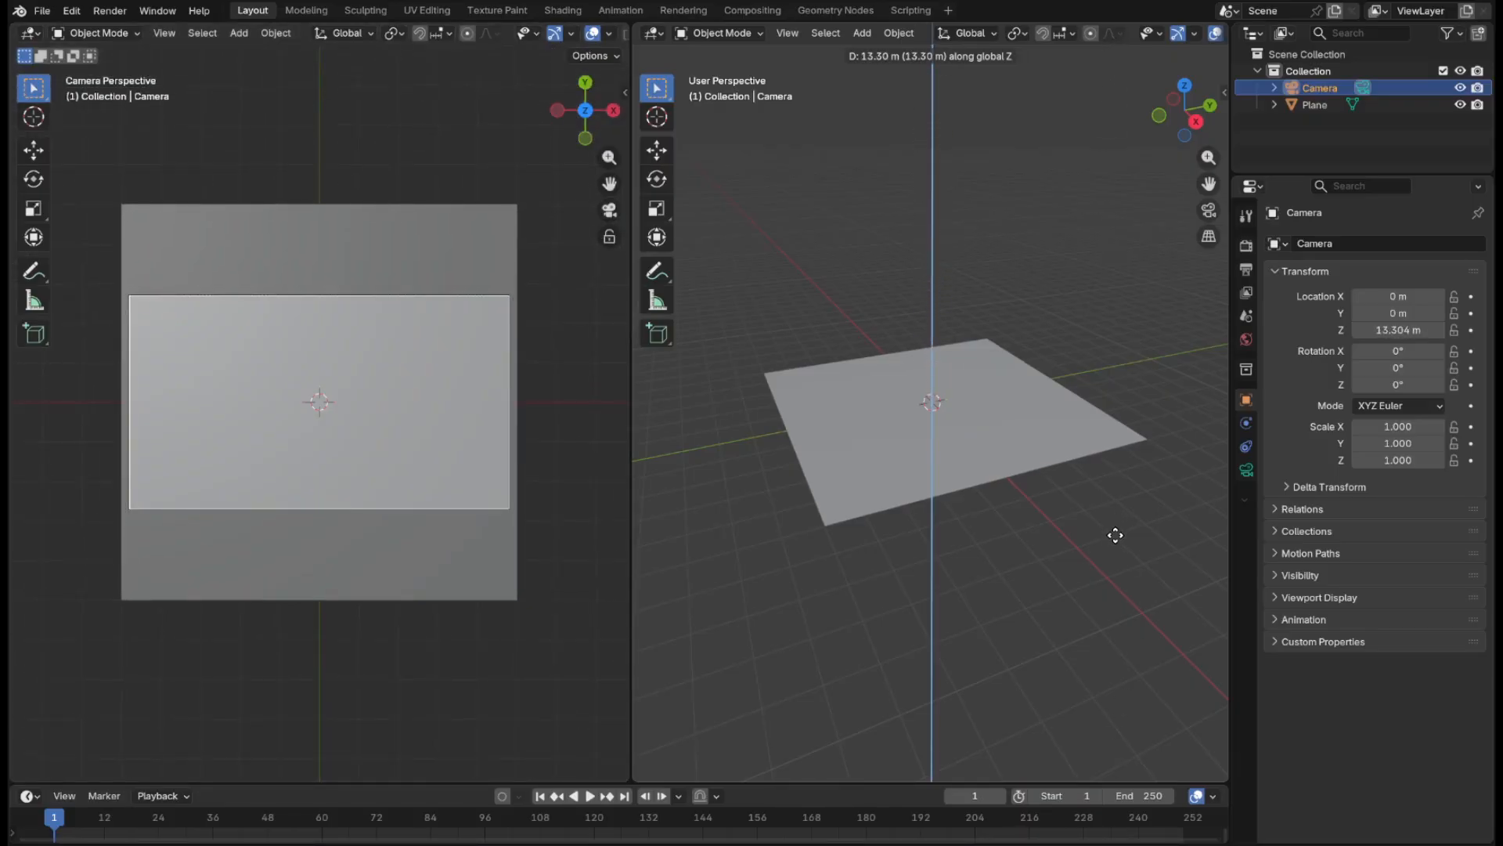
click(1115, 534)
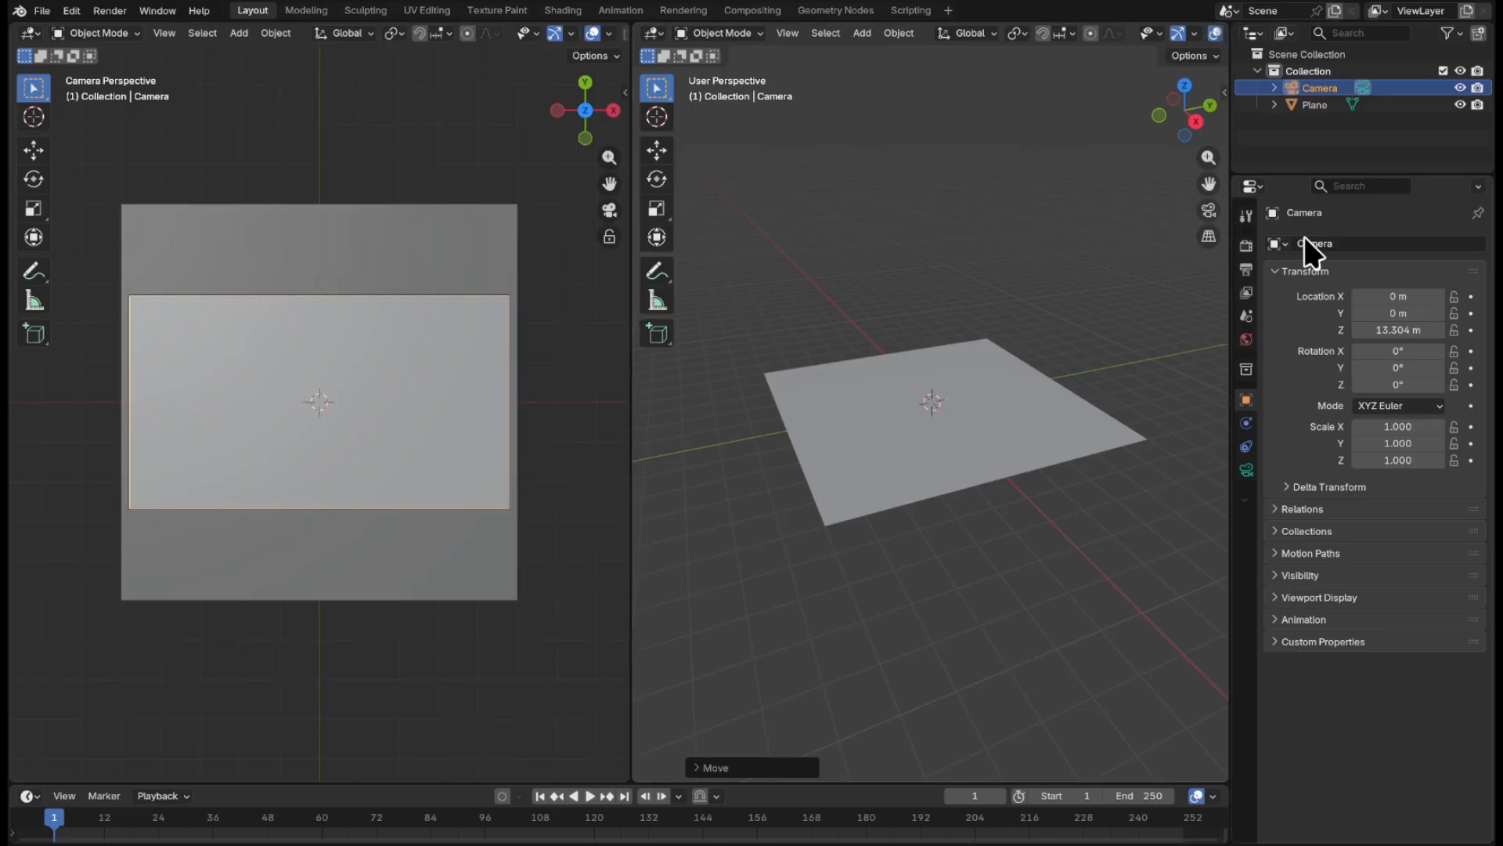
- With the plane selected, switch to the Shading workspace and merge away the file browser and image editor areas
click(1317, 105)
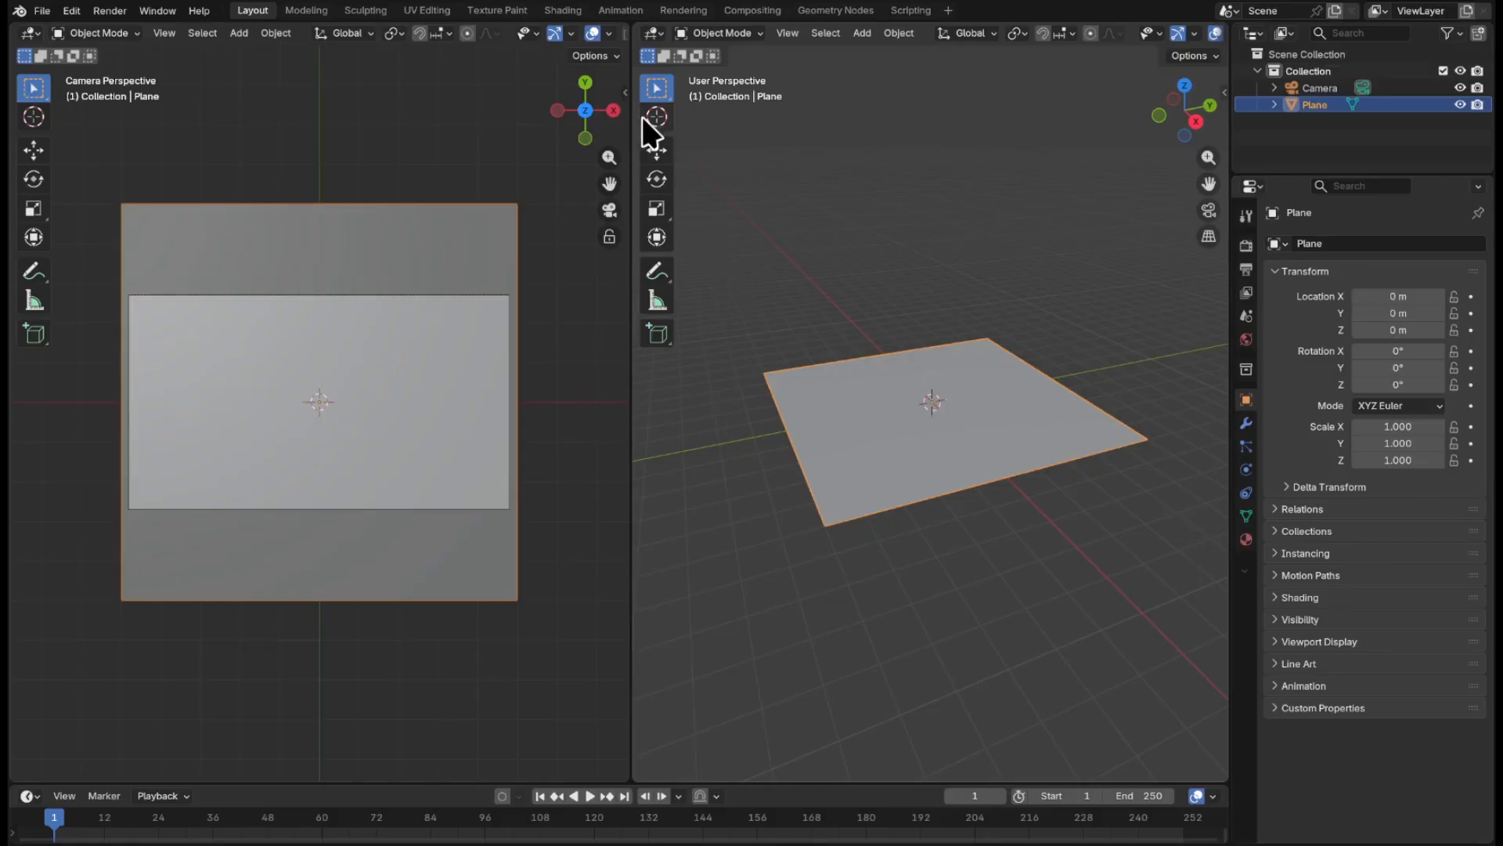
click(574, 11)
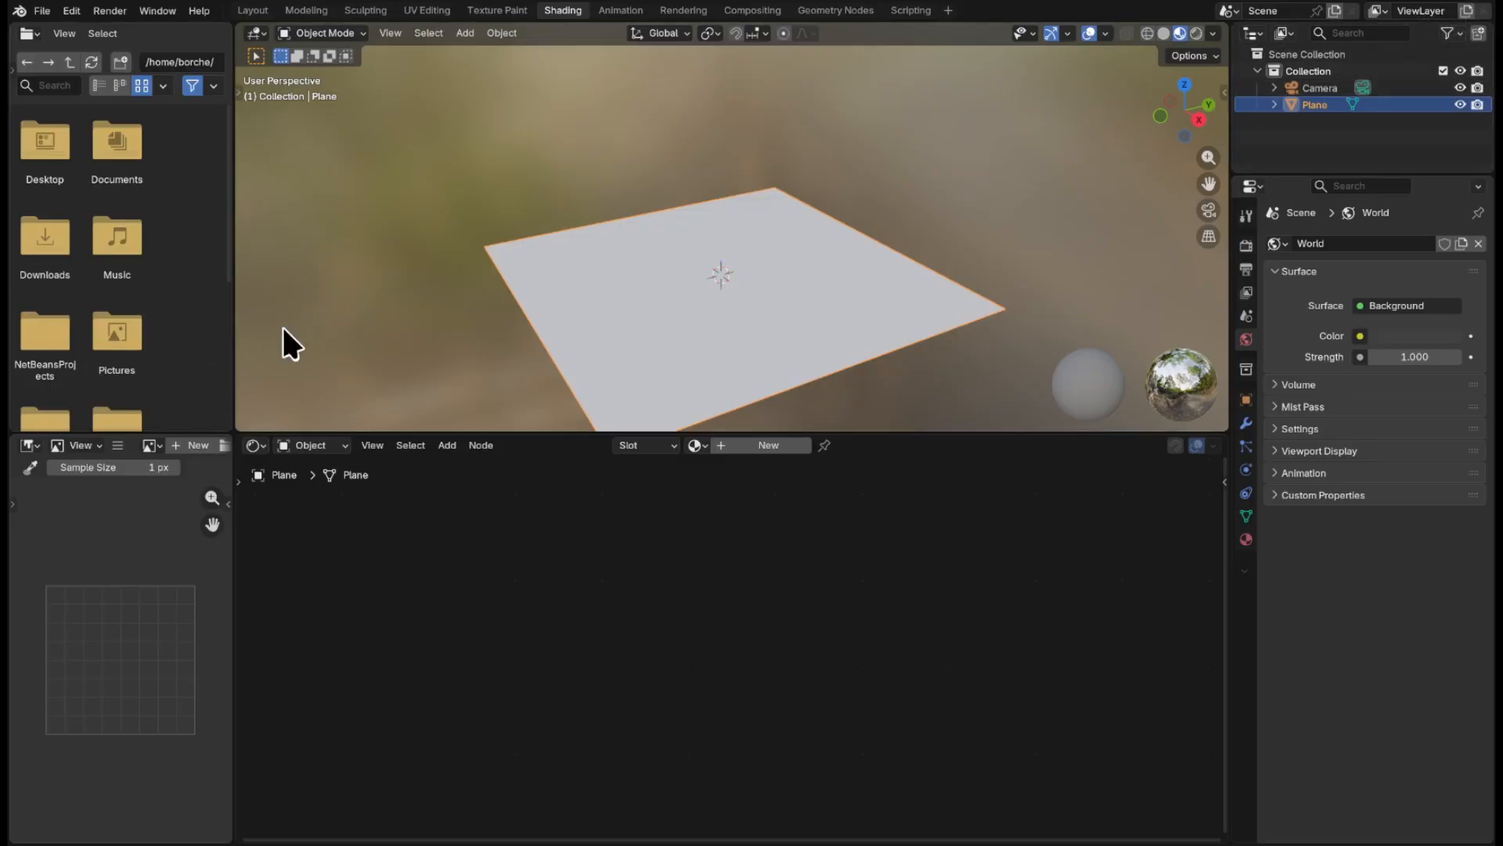
right_click(234, 346)
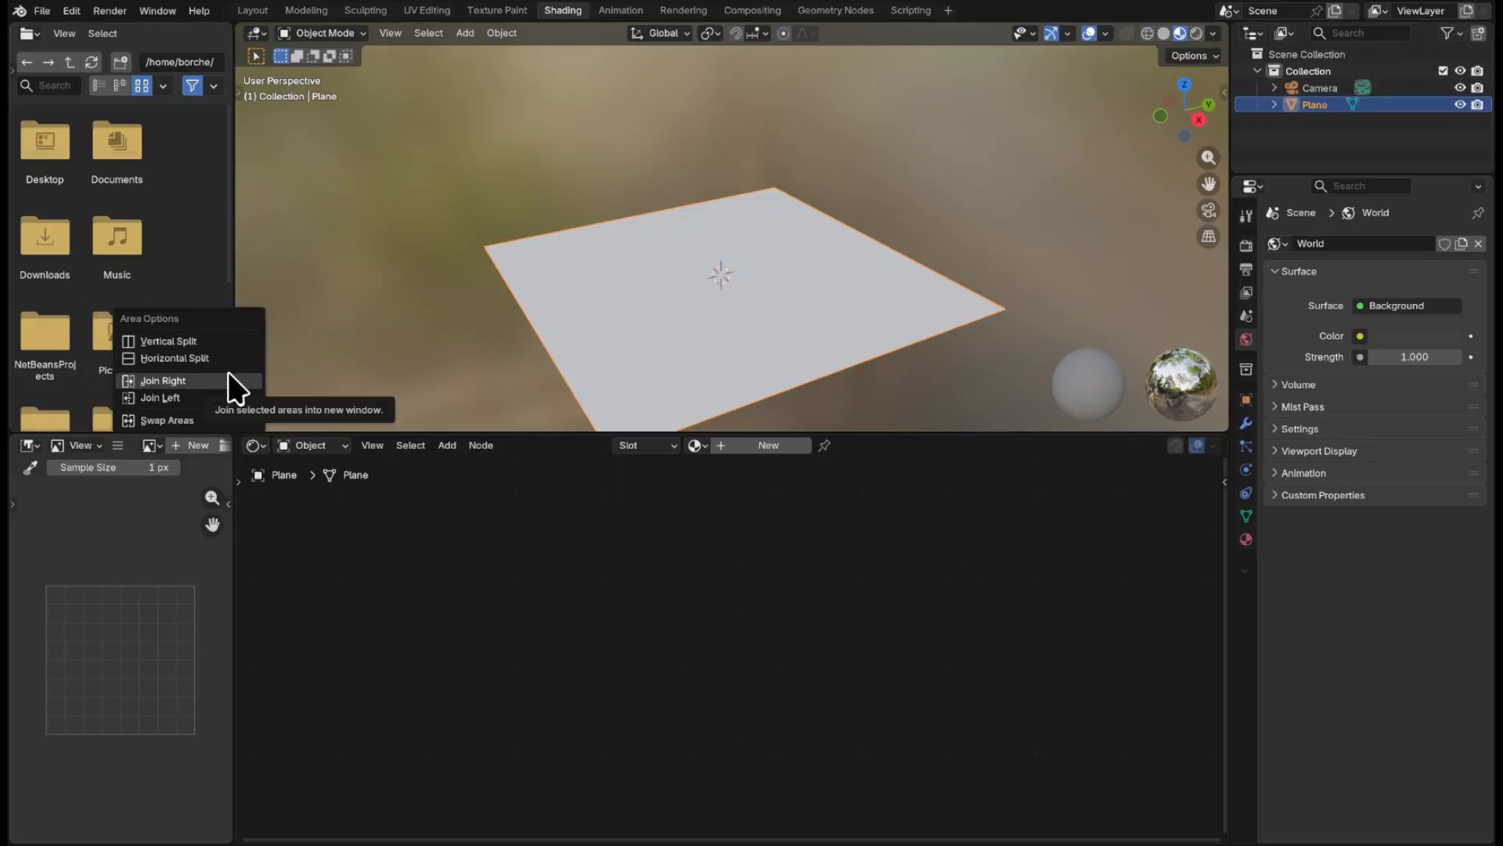
click(224, 397)
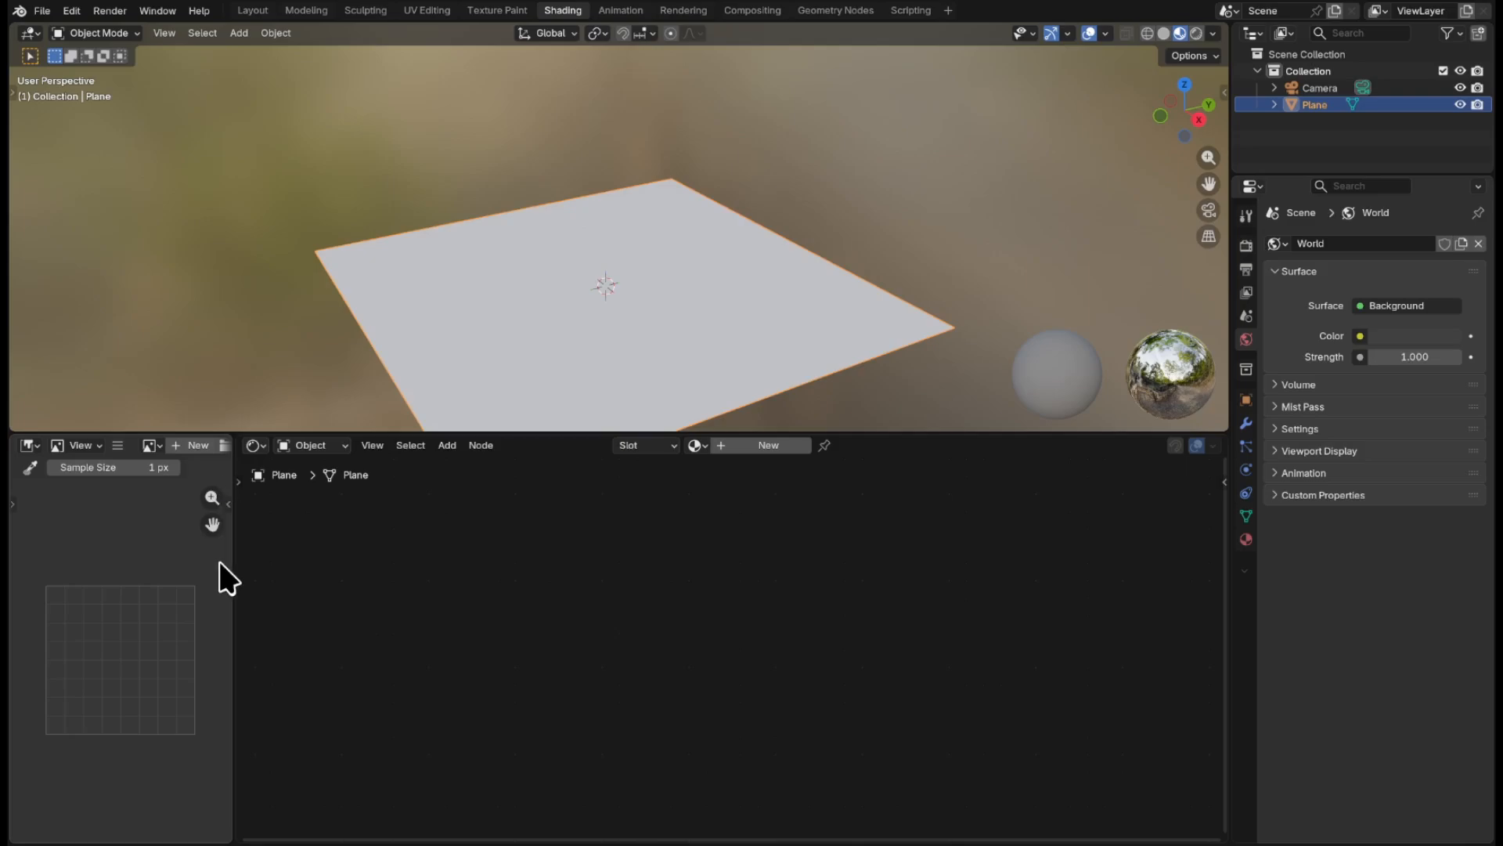
right_click(232, 592)
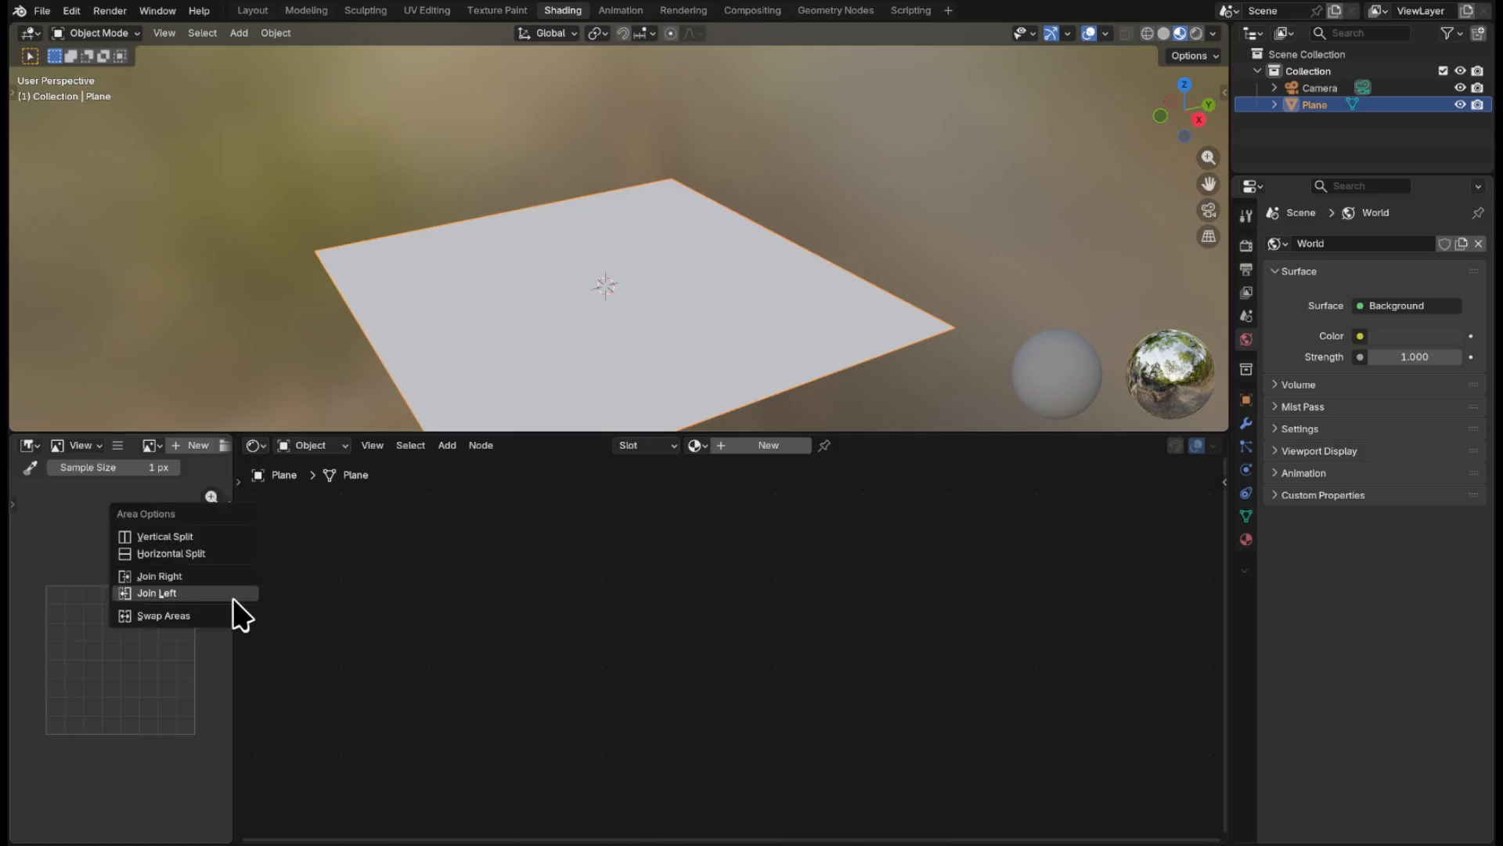
click(234, 597)
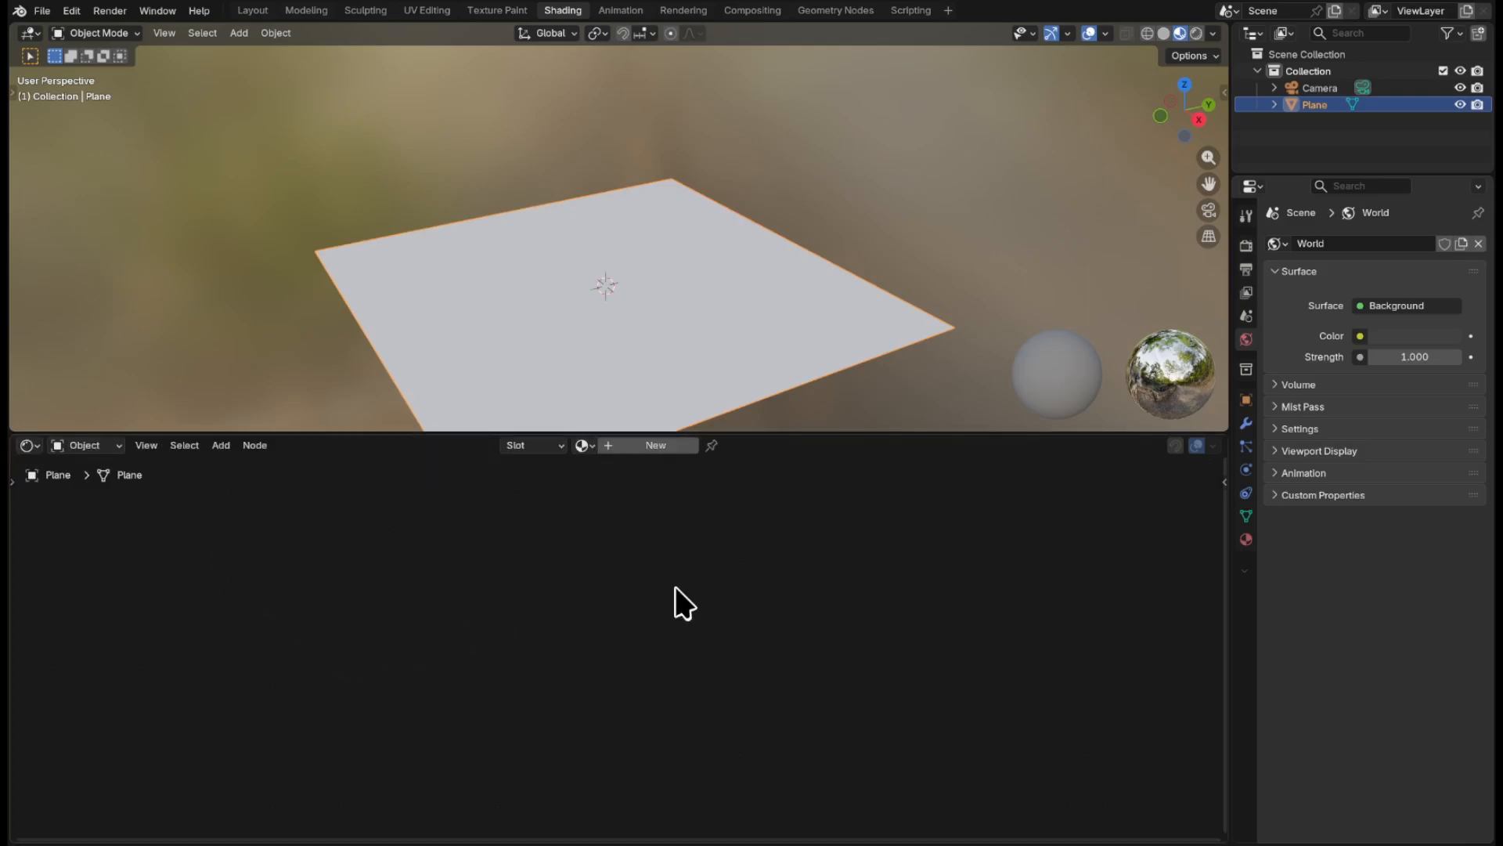
- Create a new material on the plane and name it Texture
click(669, 451)
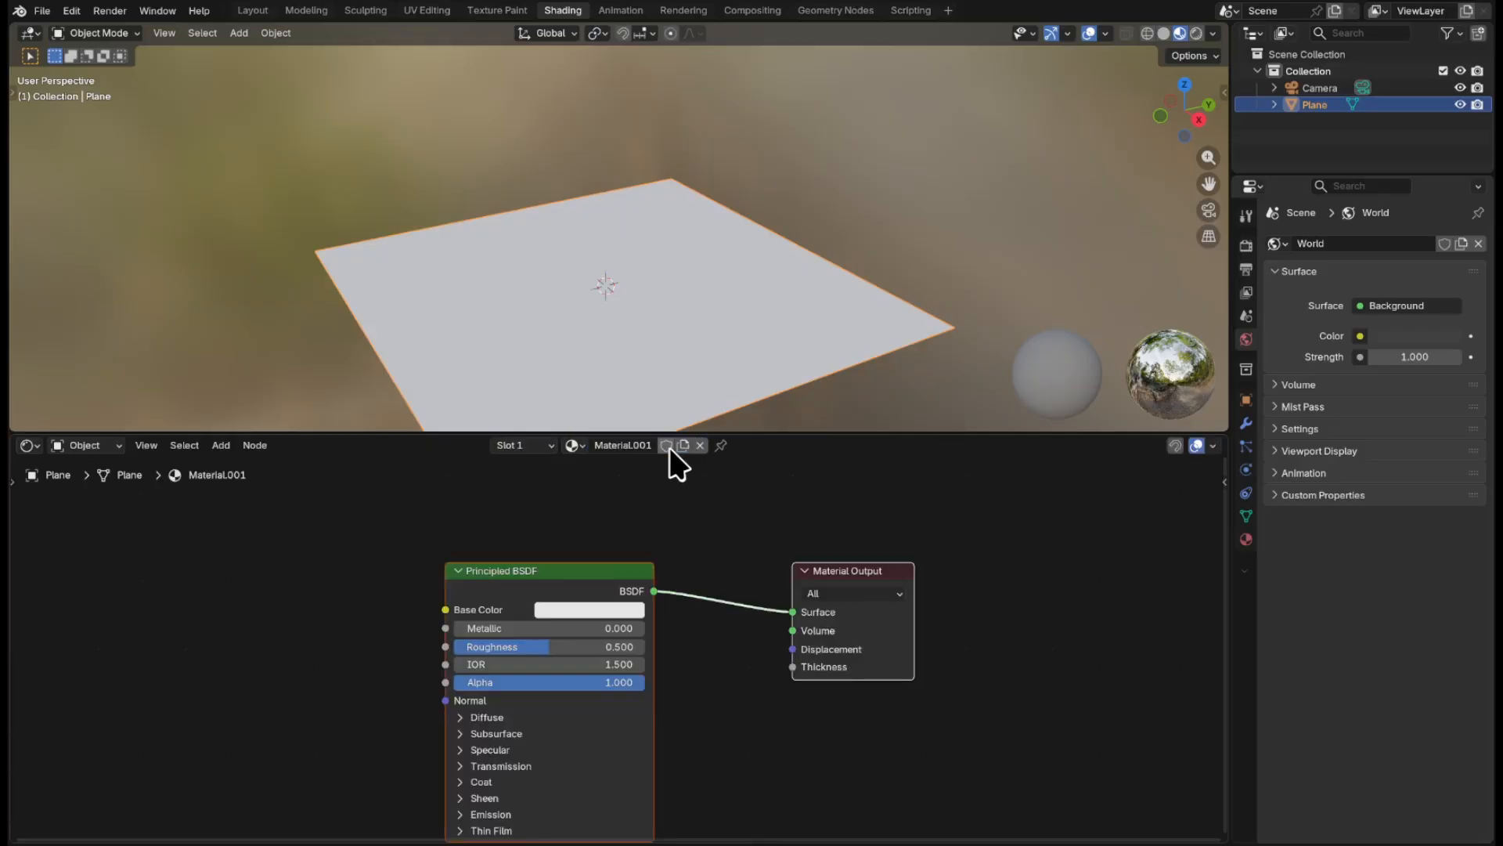
click(619, 446)
text(Texture)
key(Return)
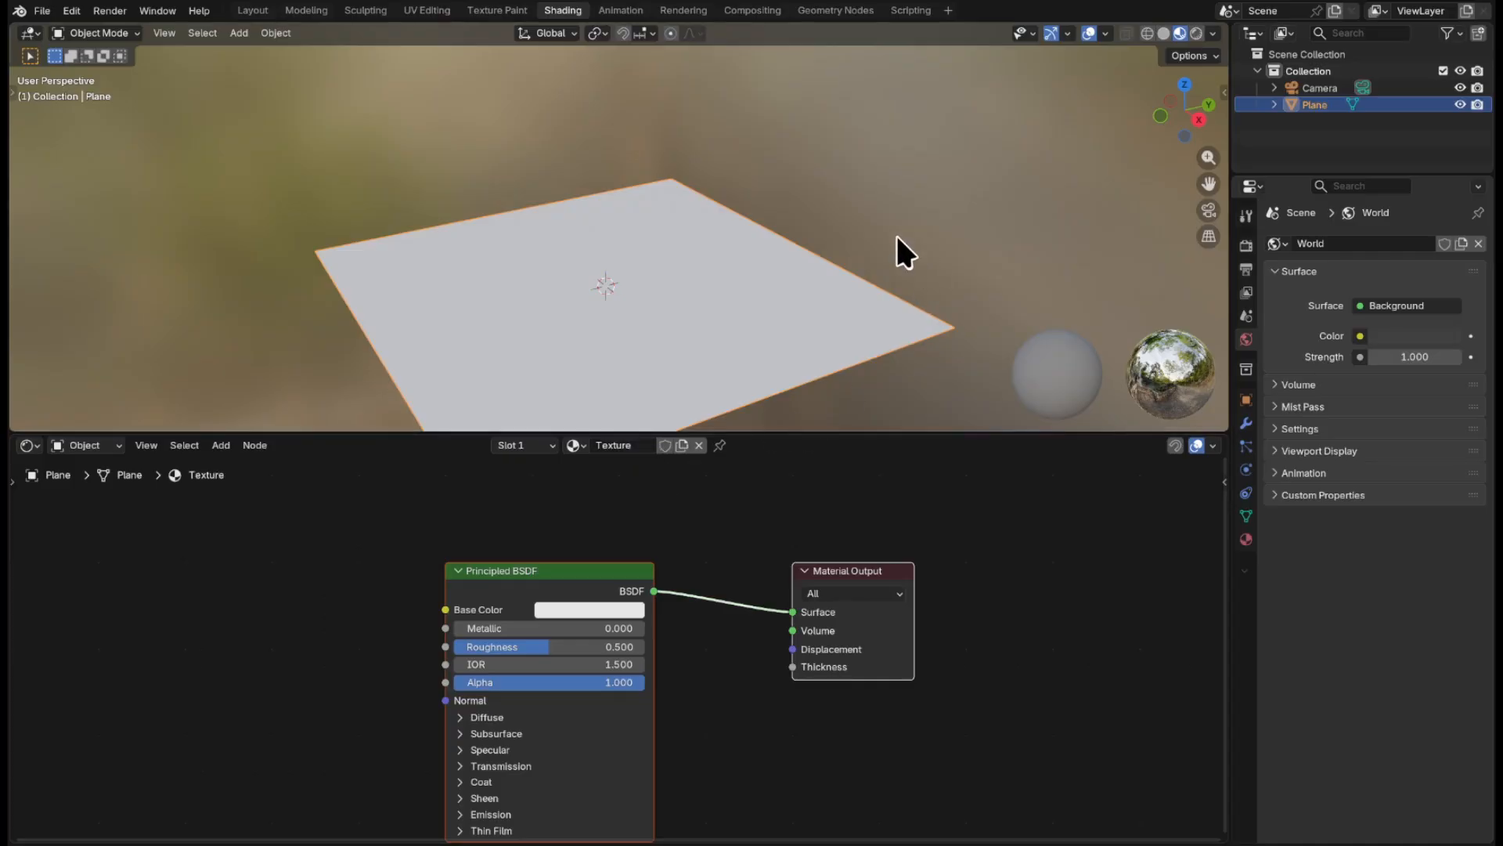
- Show the camera view with Rendered viewport shading and turn off Scene World lighting
key(KP_0)
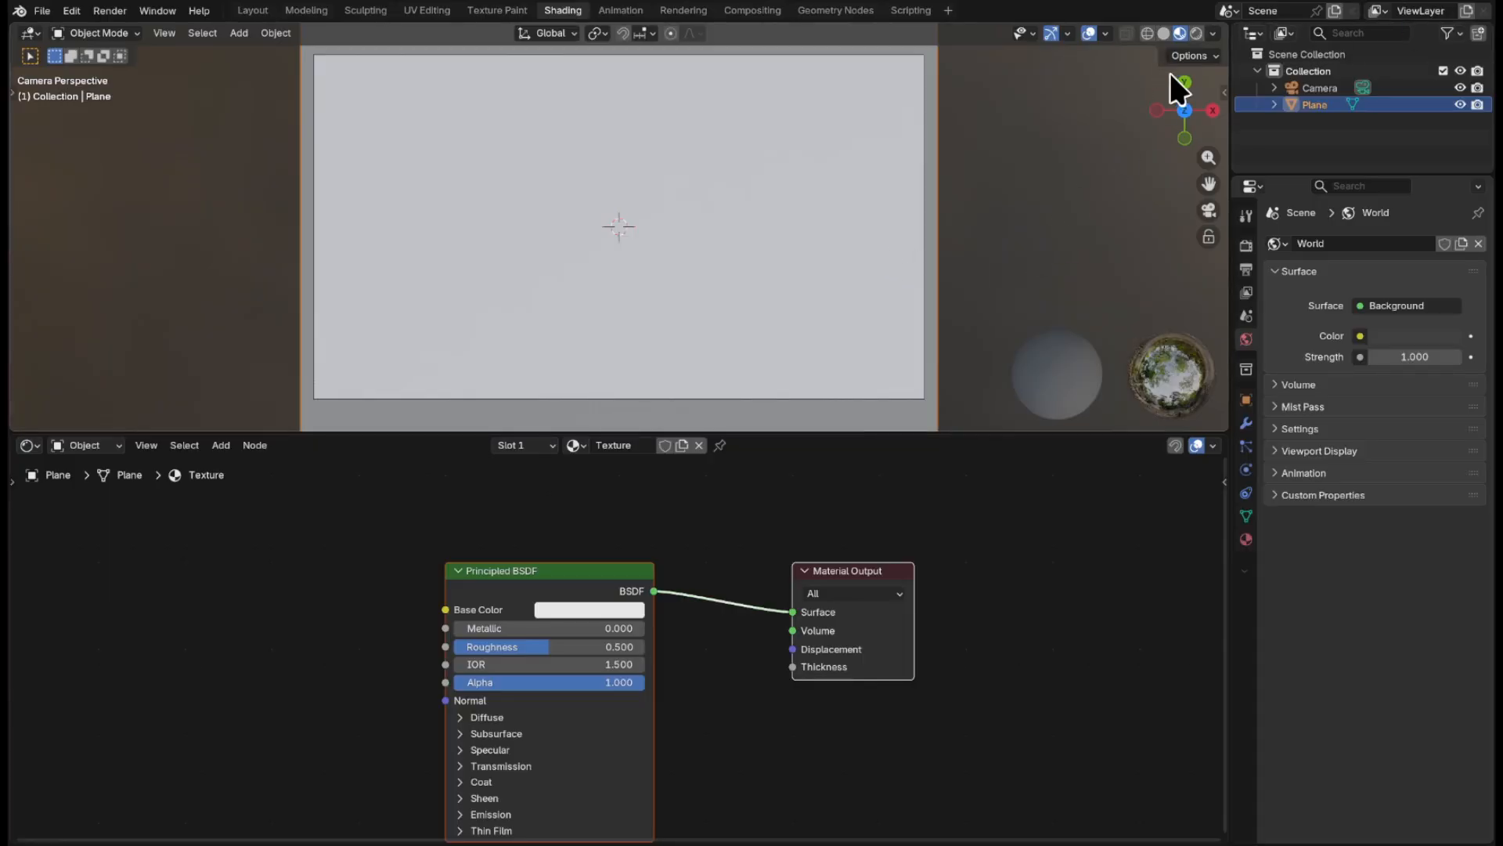
click(1198, 33)
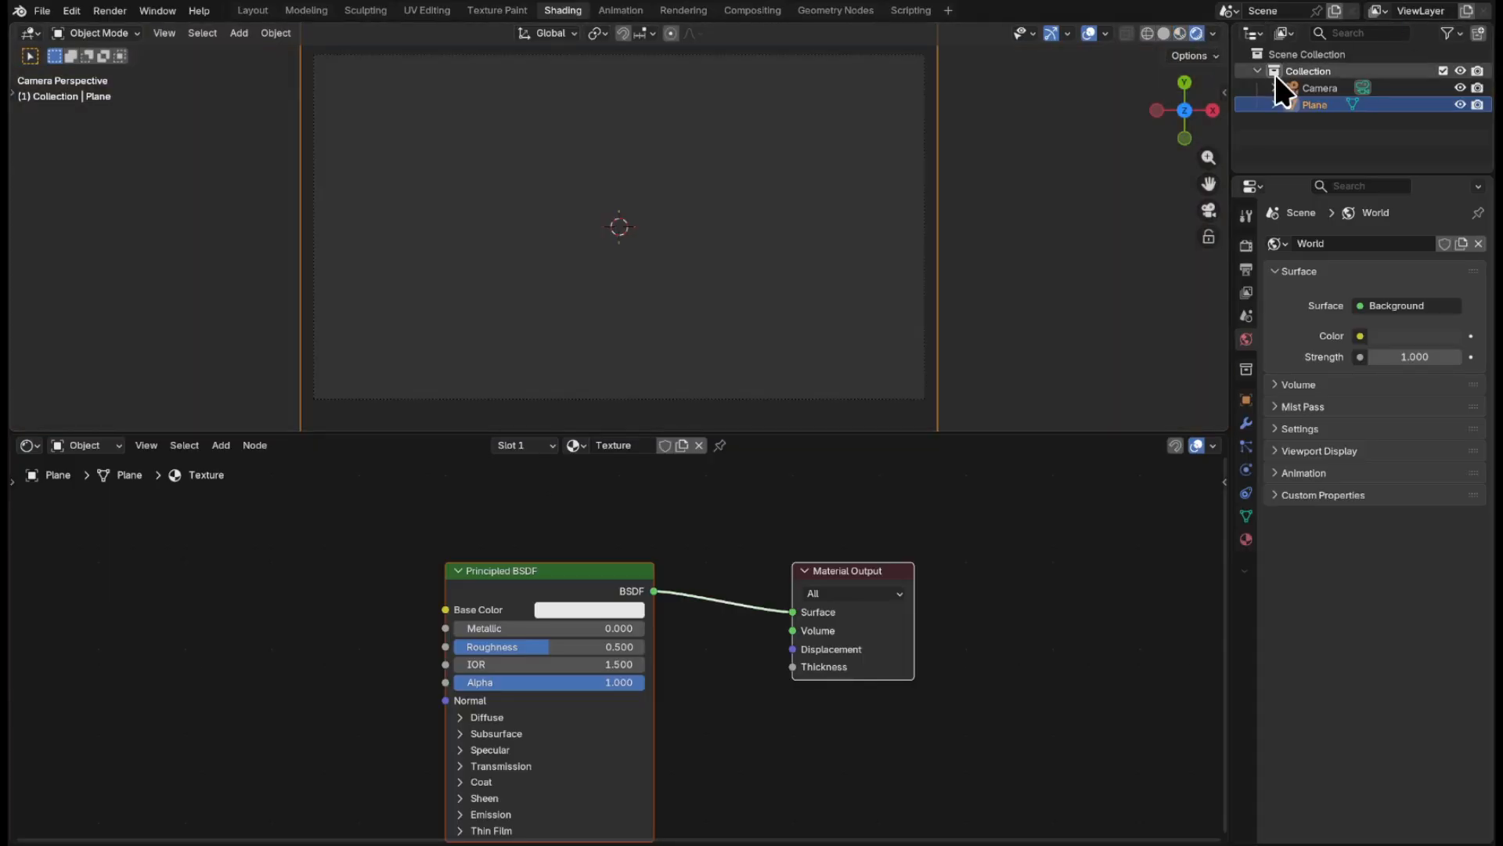
click(1215, 36)
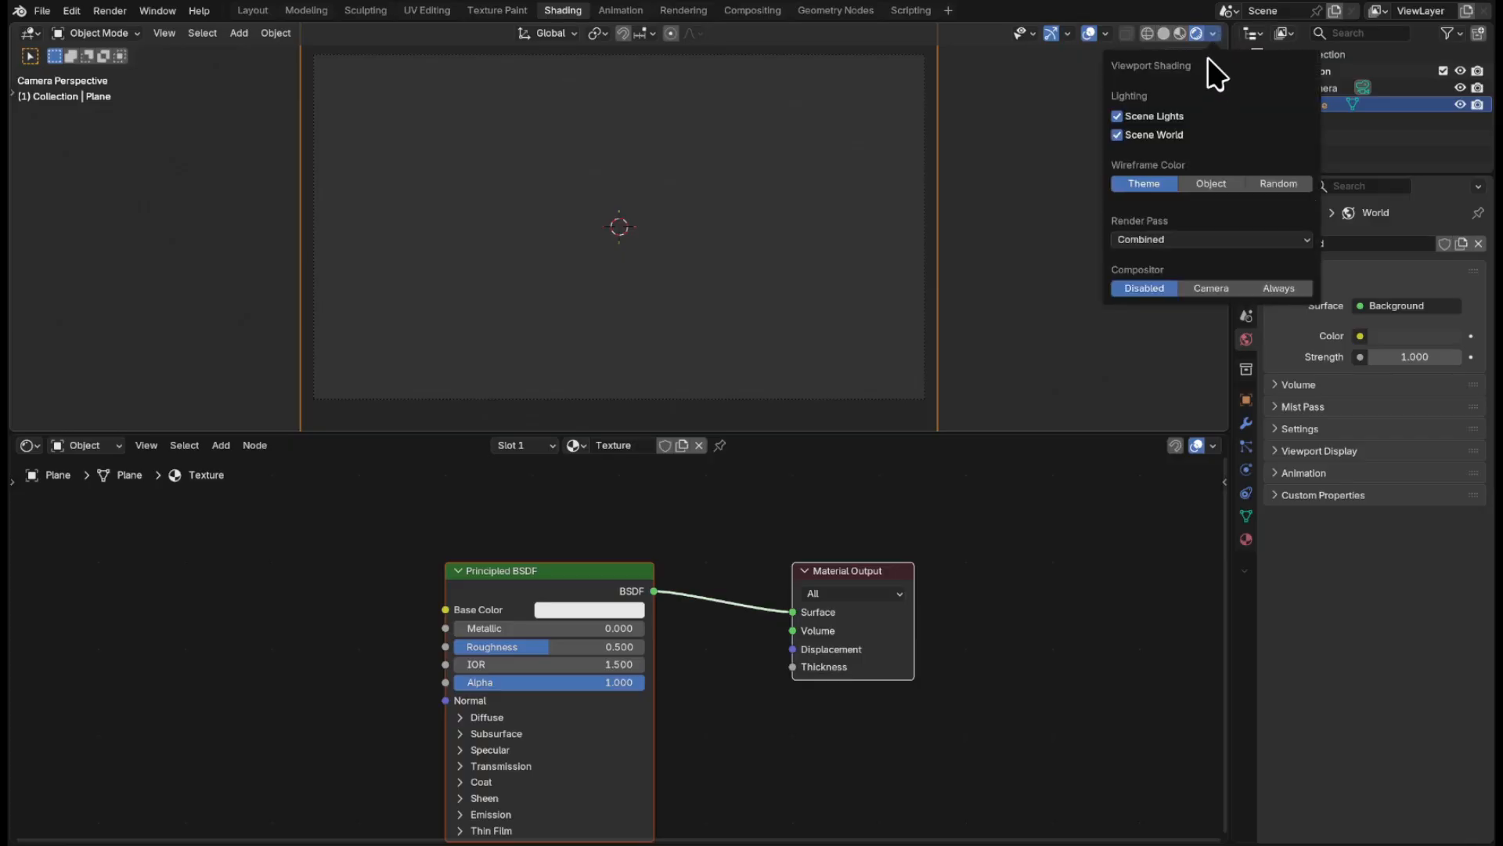
click(1118, 136)
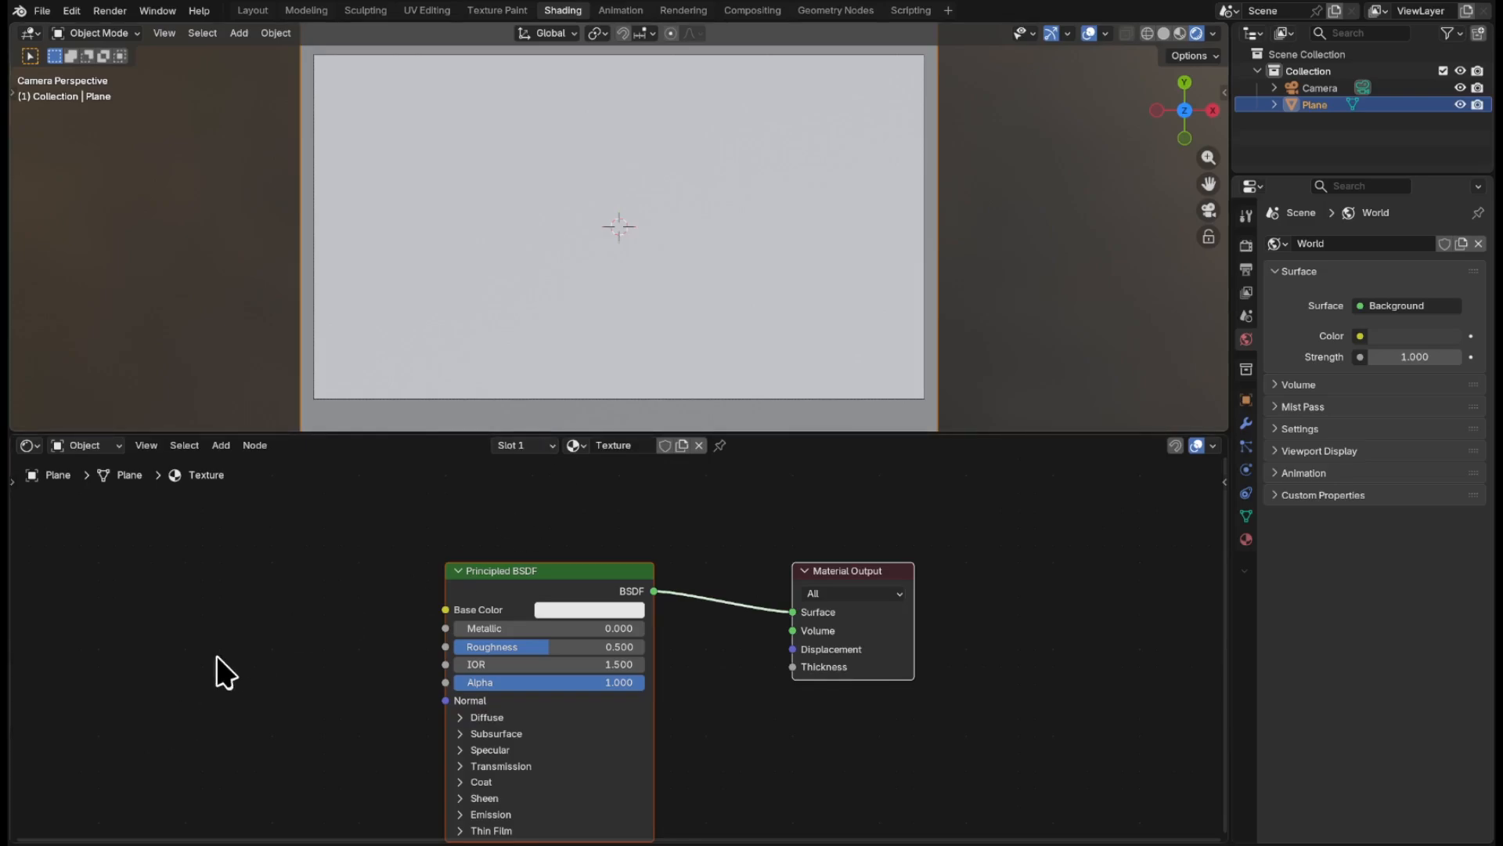
- Add a Wave Texture node and place it in the free space before the Principled BSDF
key(shift+a)
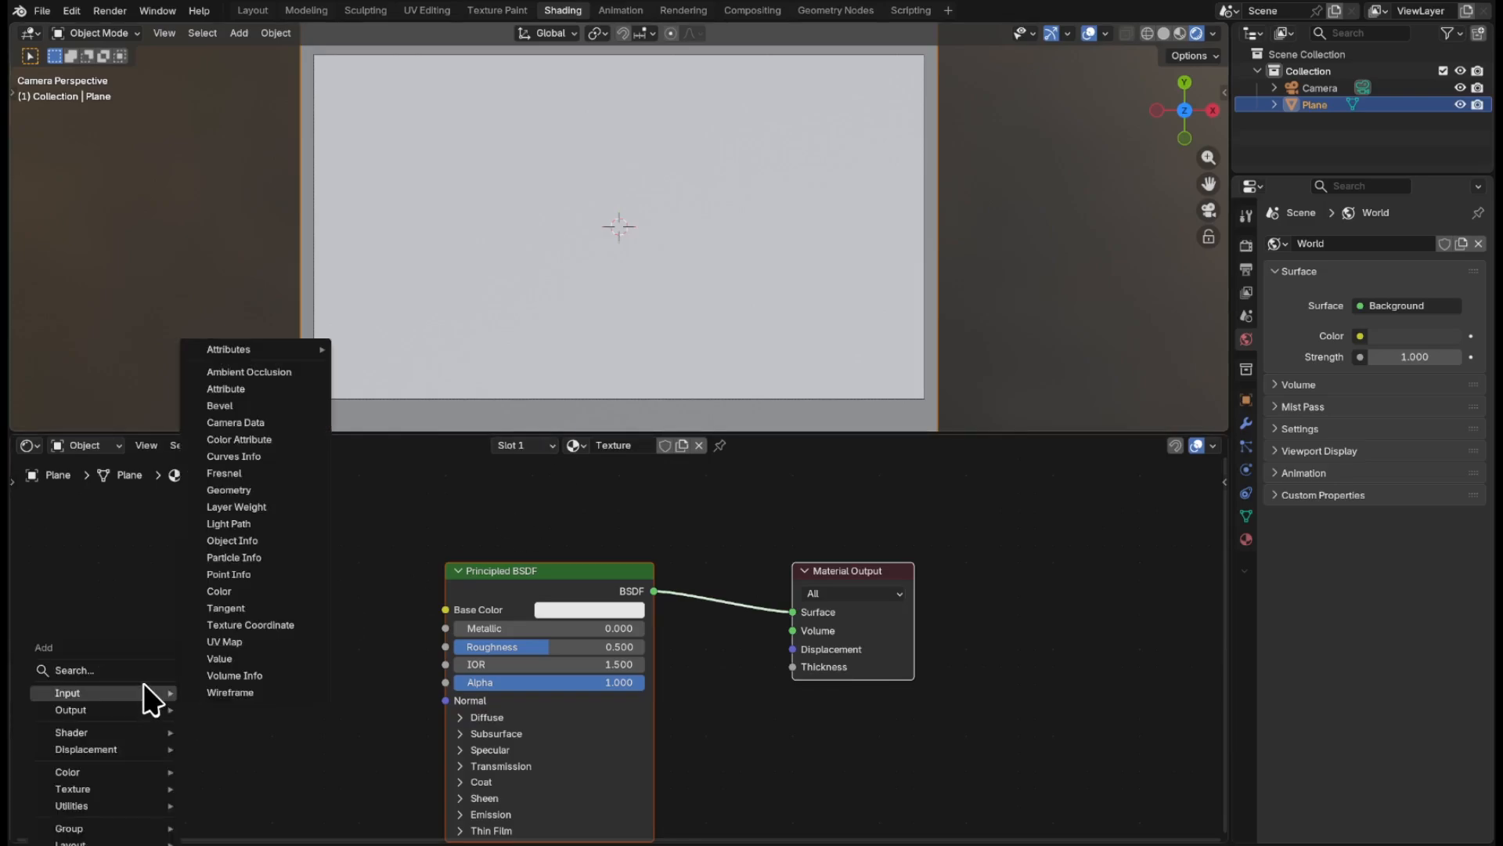
click(147, 700)
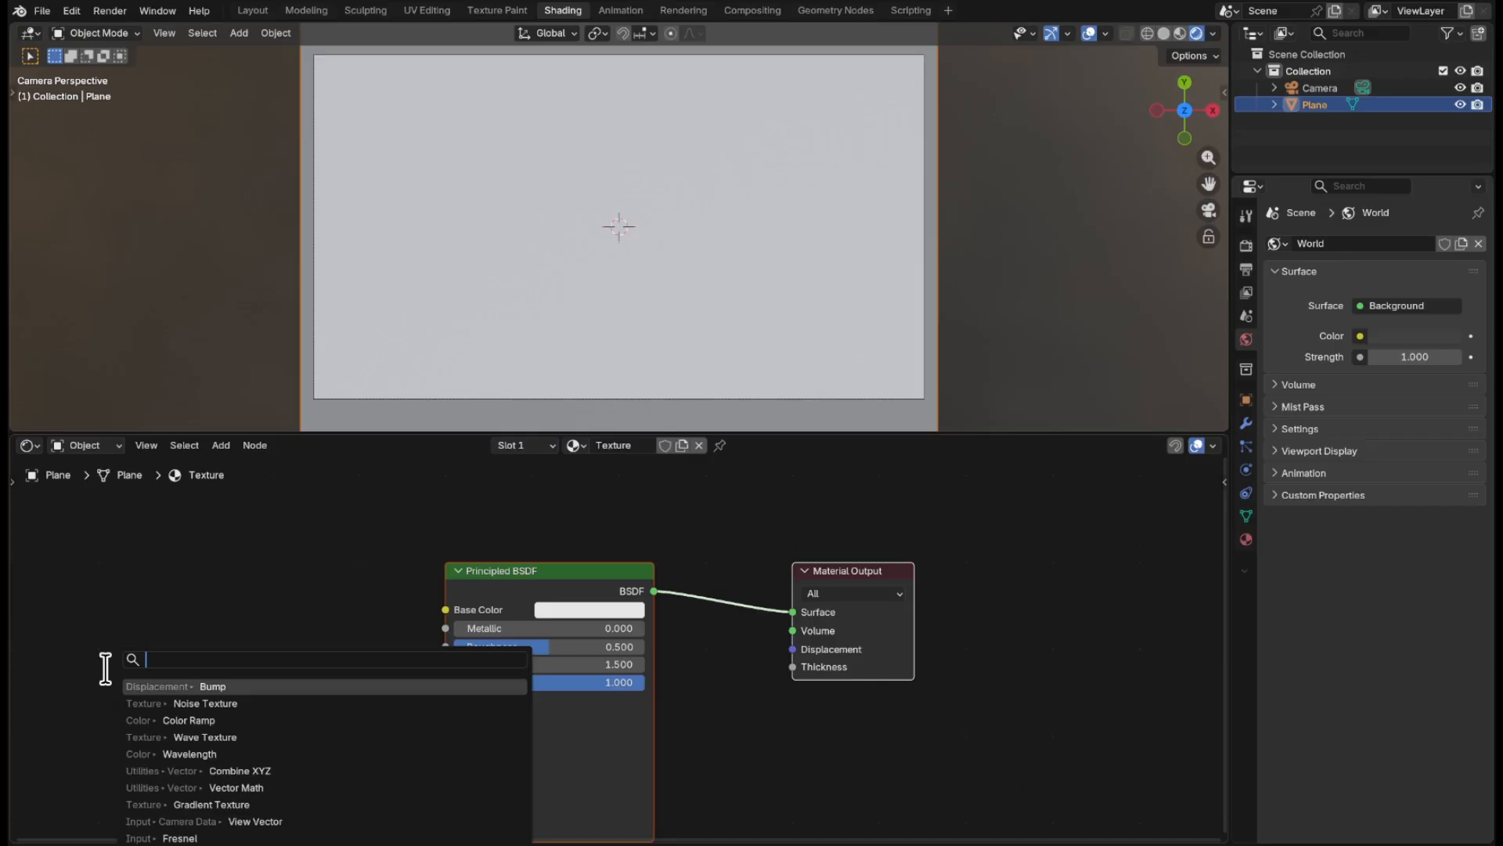
text(wav)
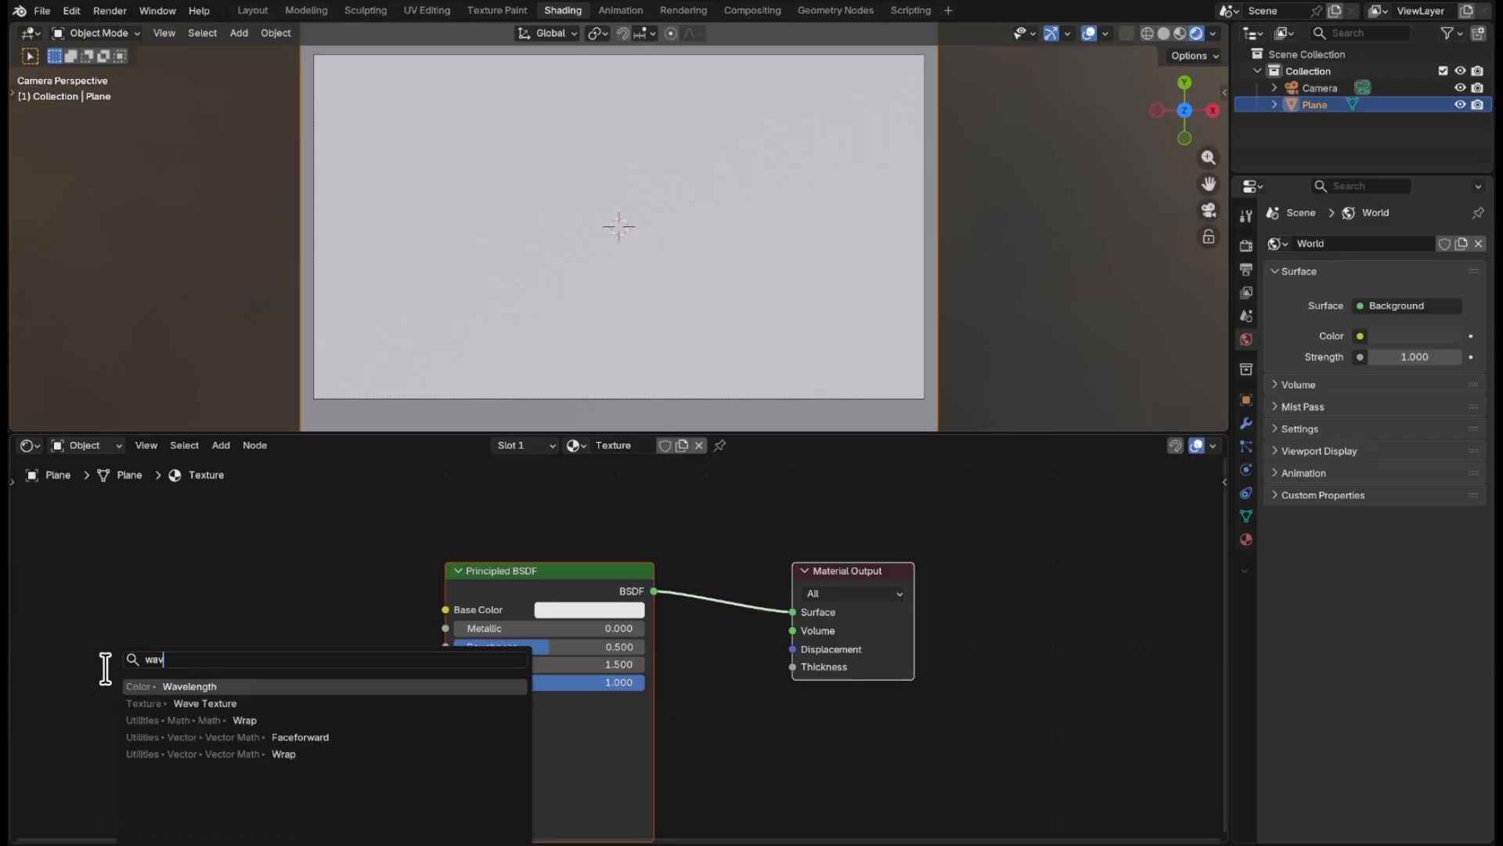
click(301, 703)
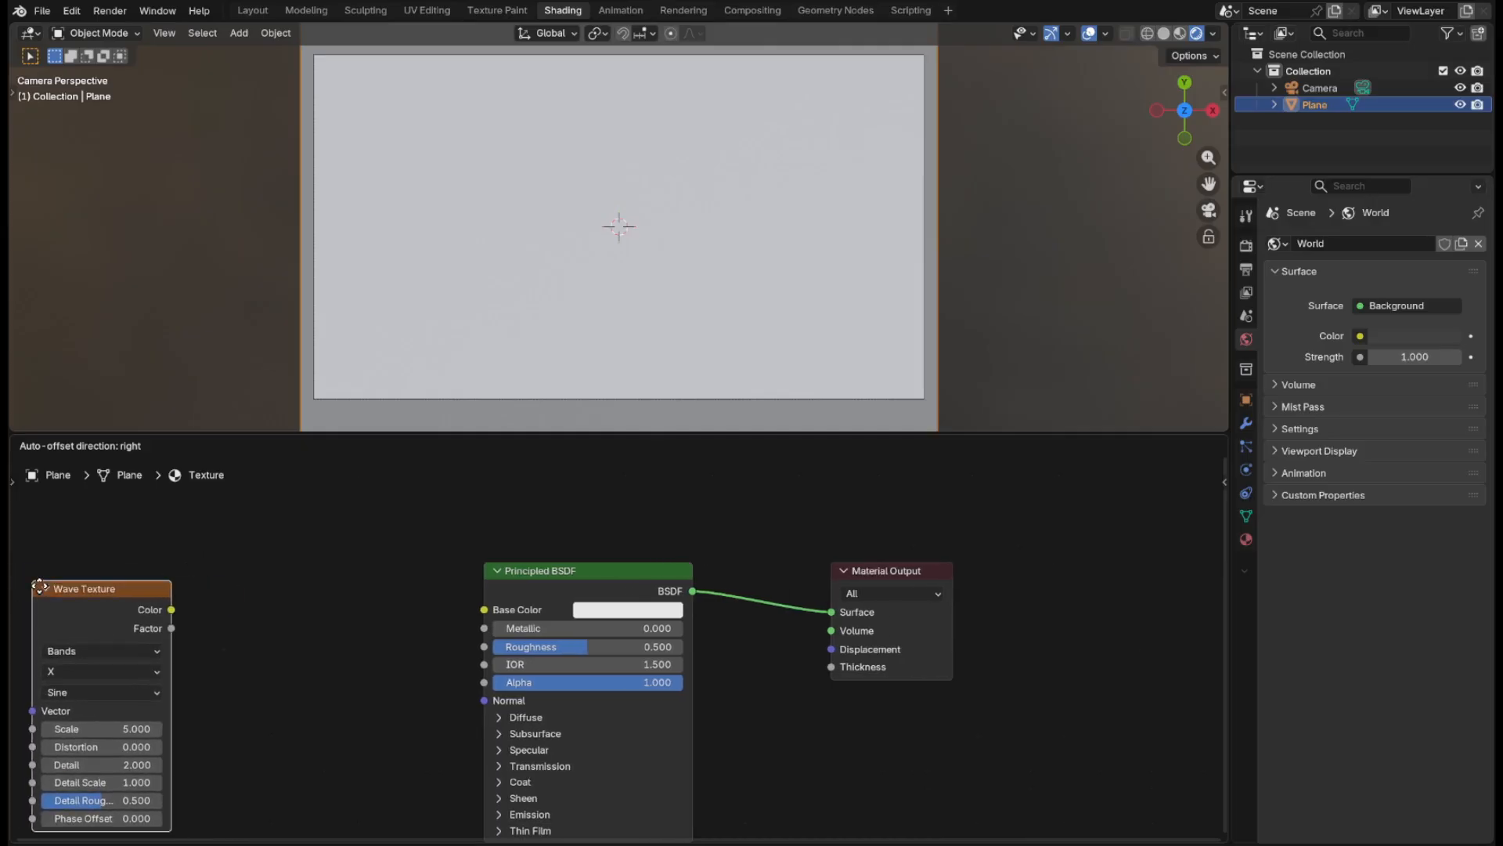
click(63, 574)
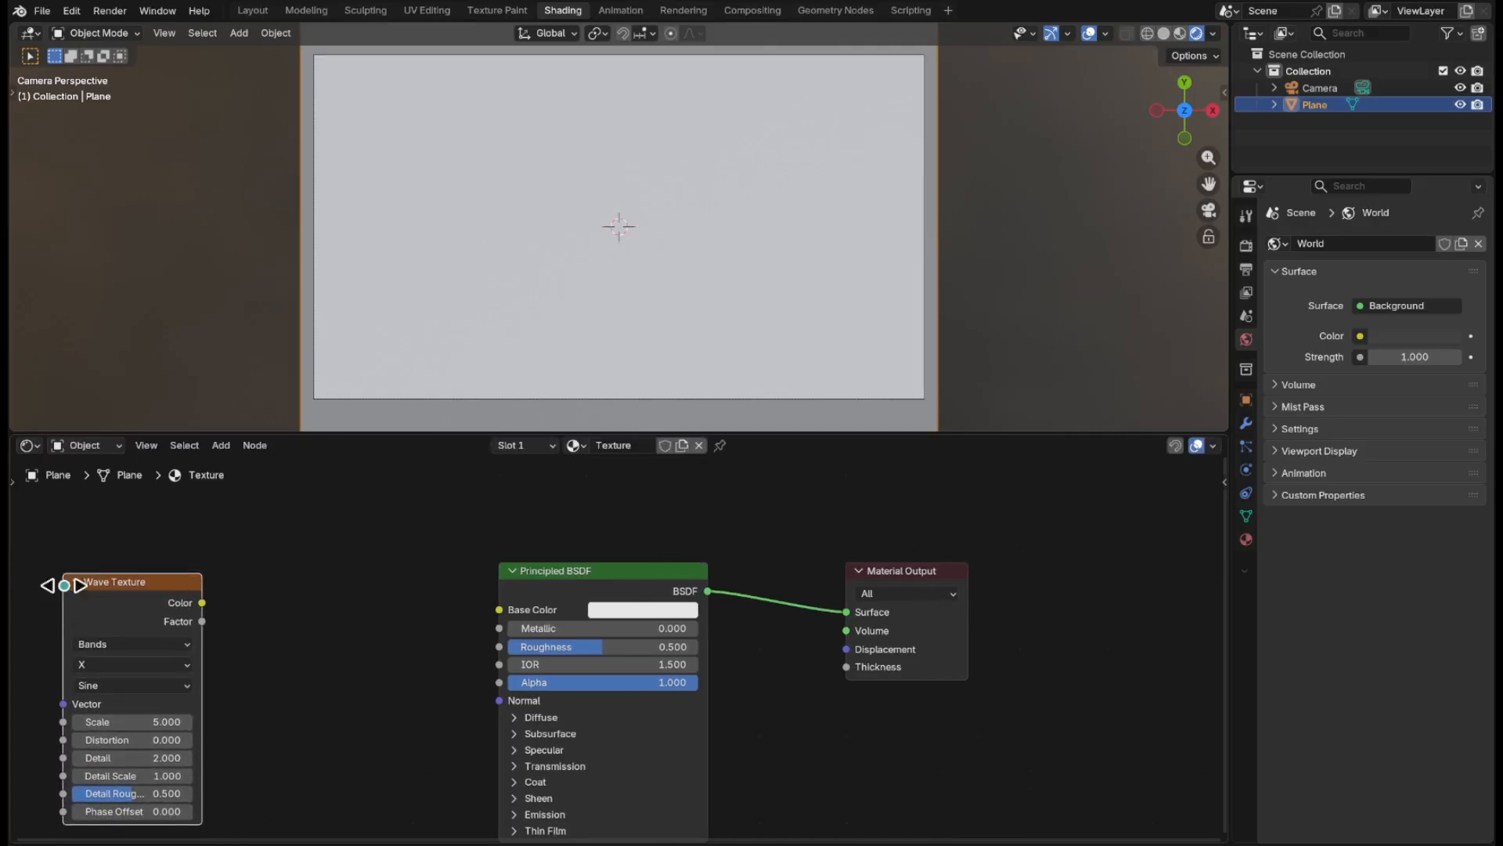
- Add linked Texture Coordinate and Mapping nodes to the Wave Texture and preview its color output on the plane
key(ctrl+t)
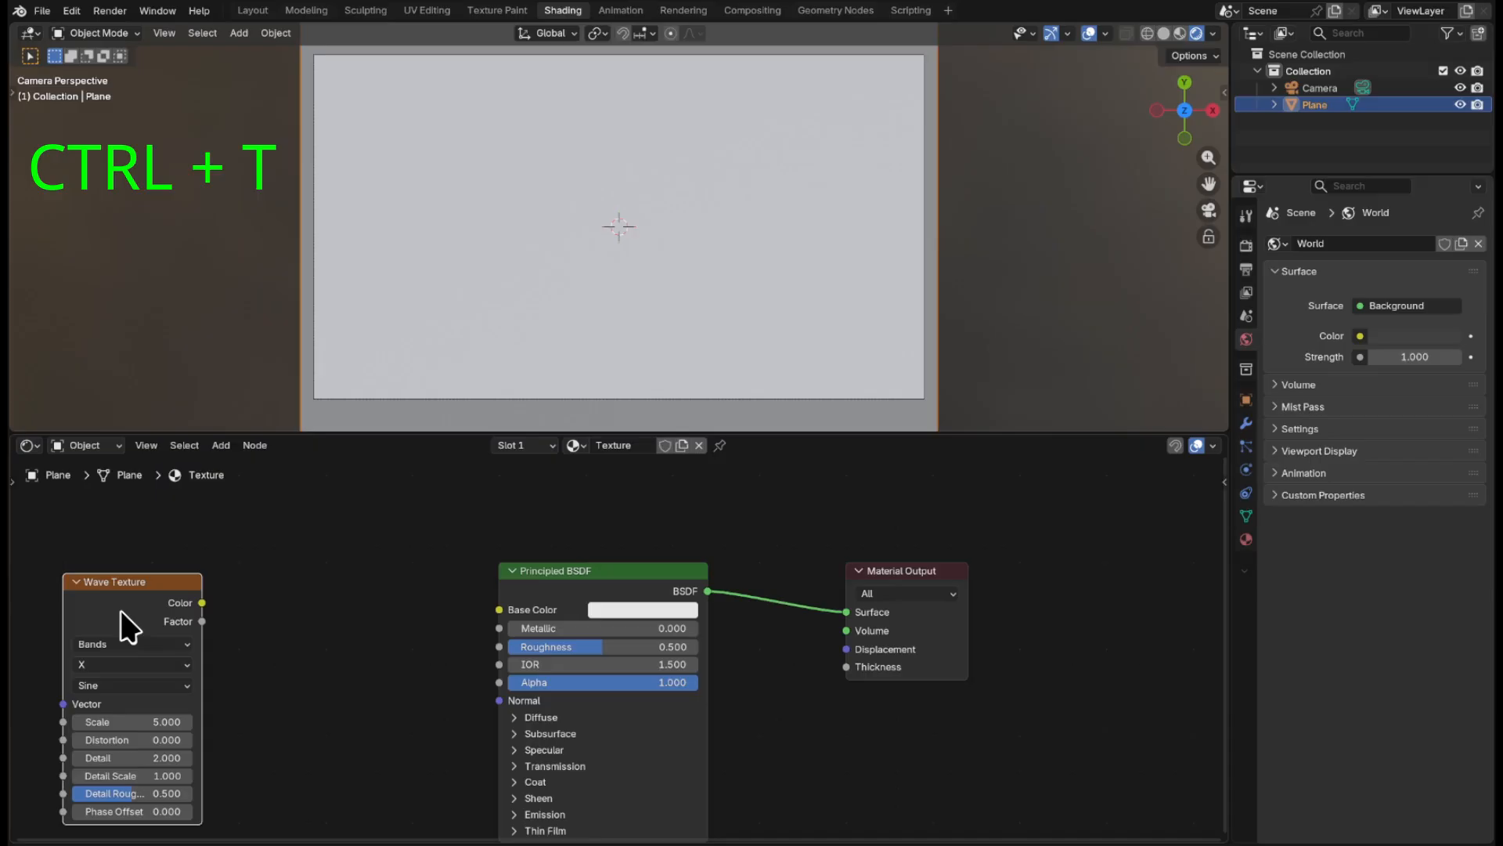
key(ctrl+t)
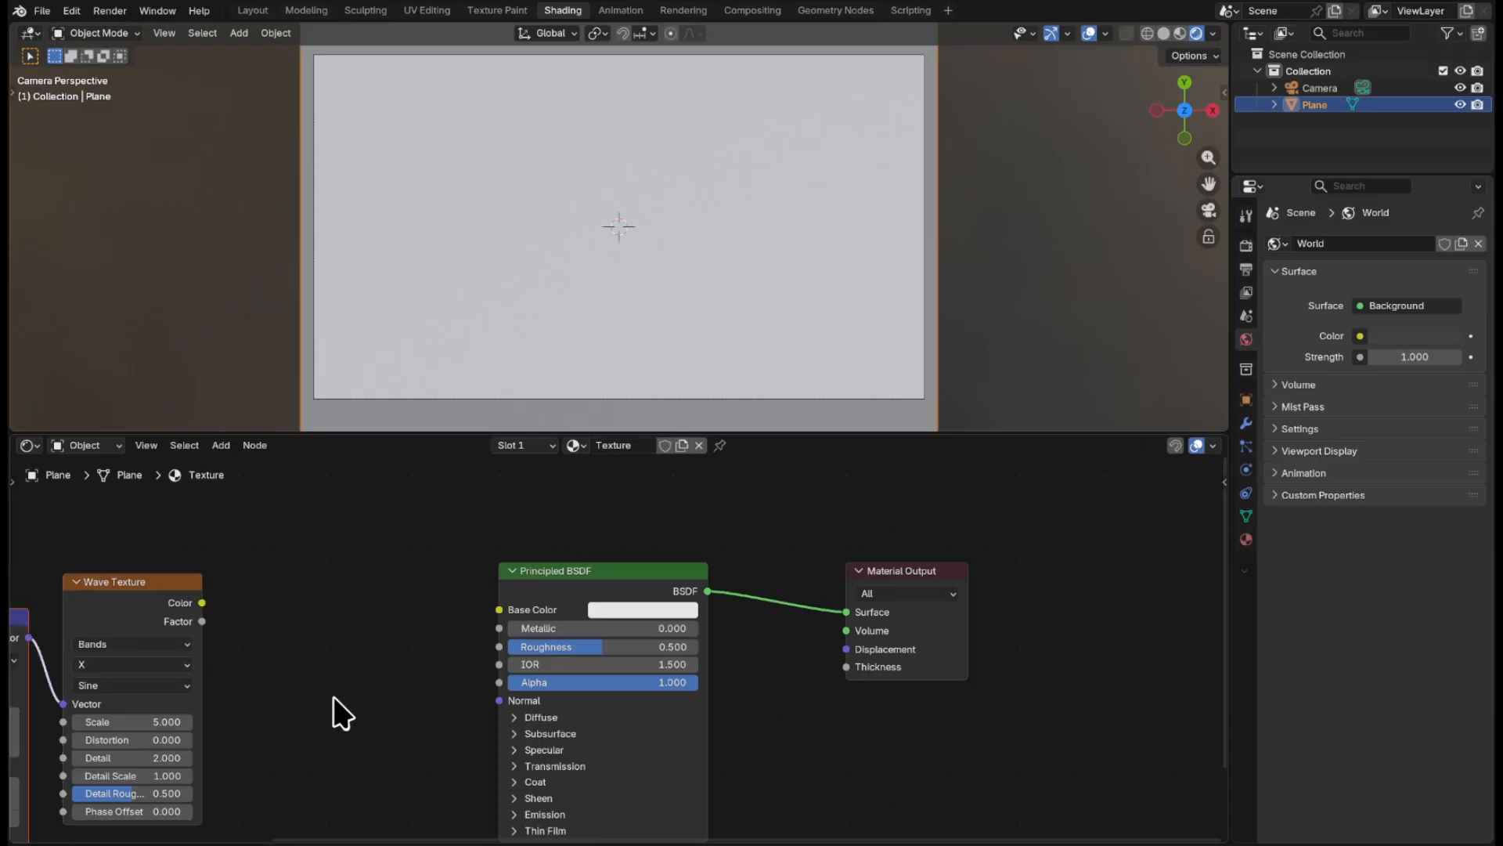
middle_drag(370, 658, 588, 597)
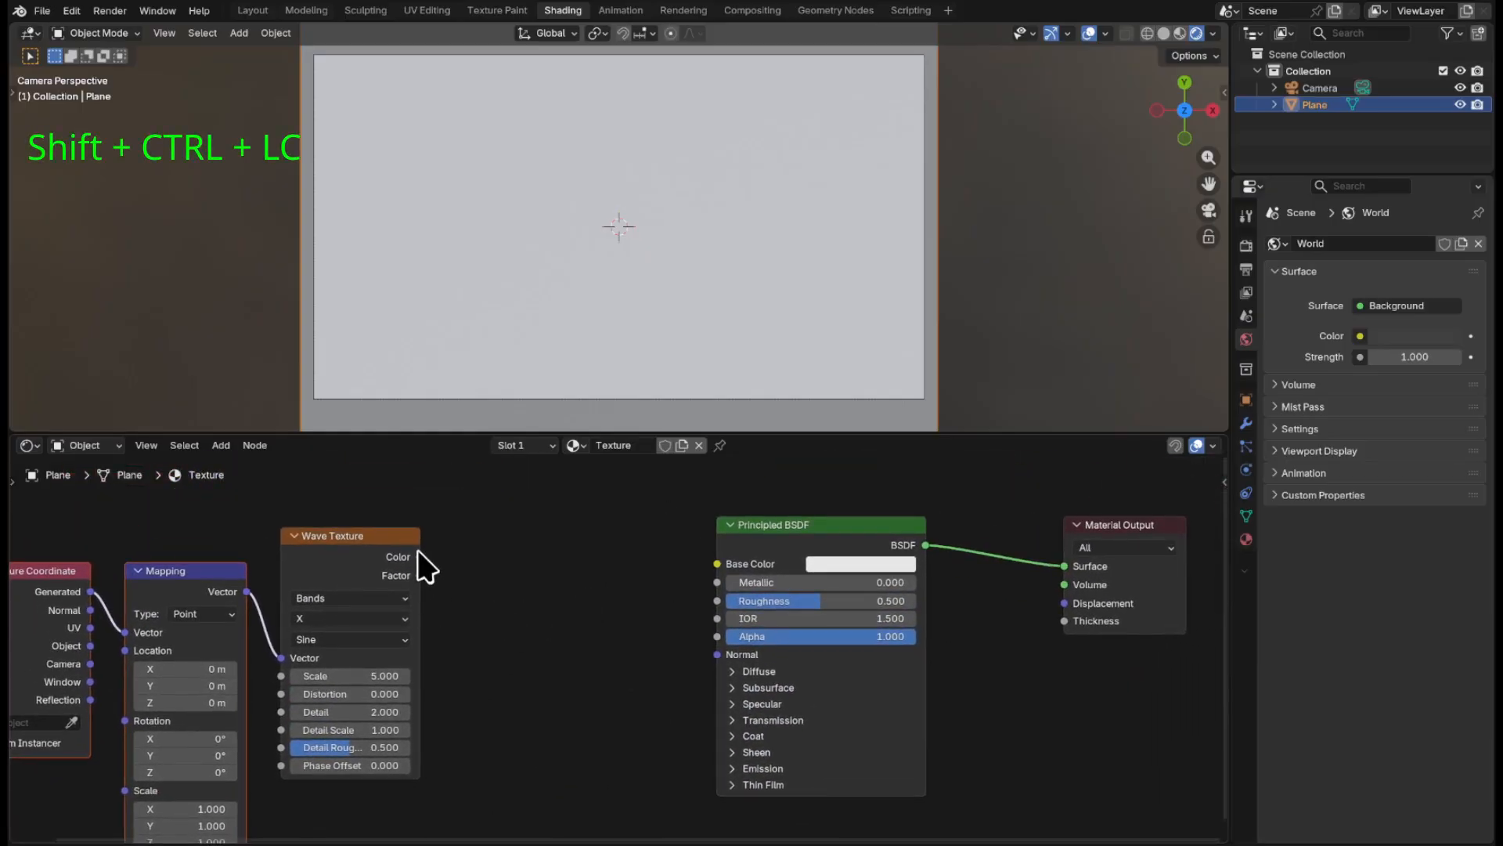
click(309, 540)
ctrl+shift+click(311, 548)
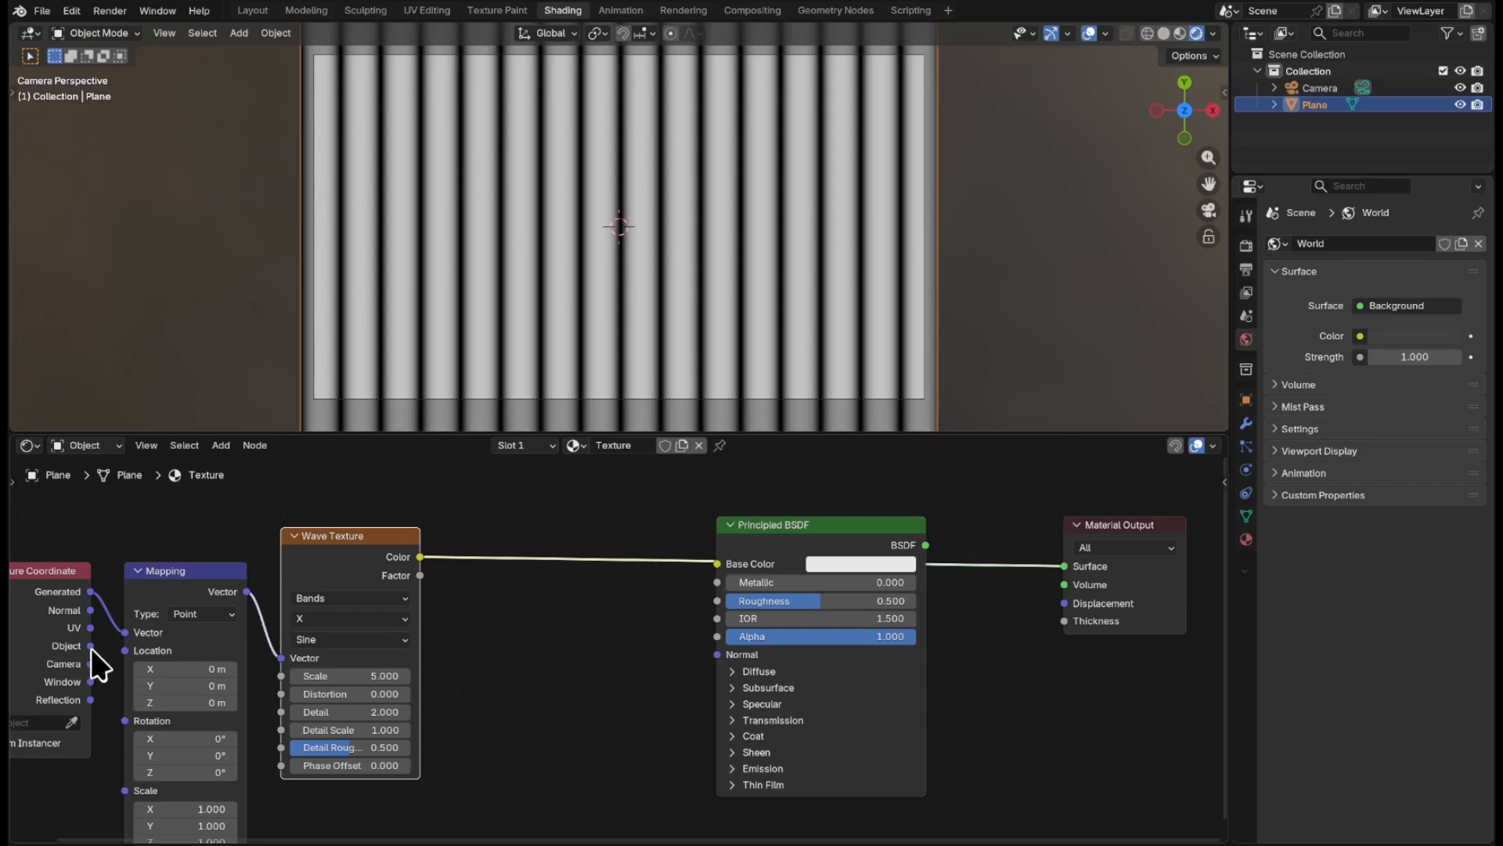
- Feed the Object coordinates into the Mapping node's Vector and set the Wave Texture's scale to 0.5
drag(90, 645, 125, 632)
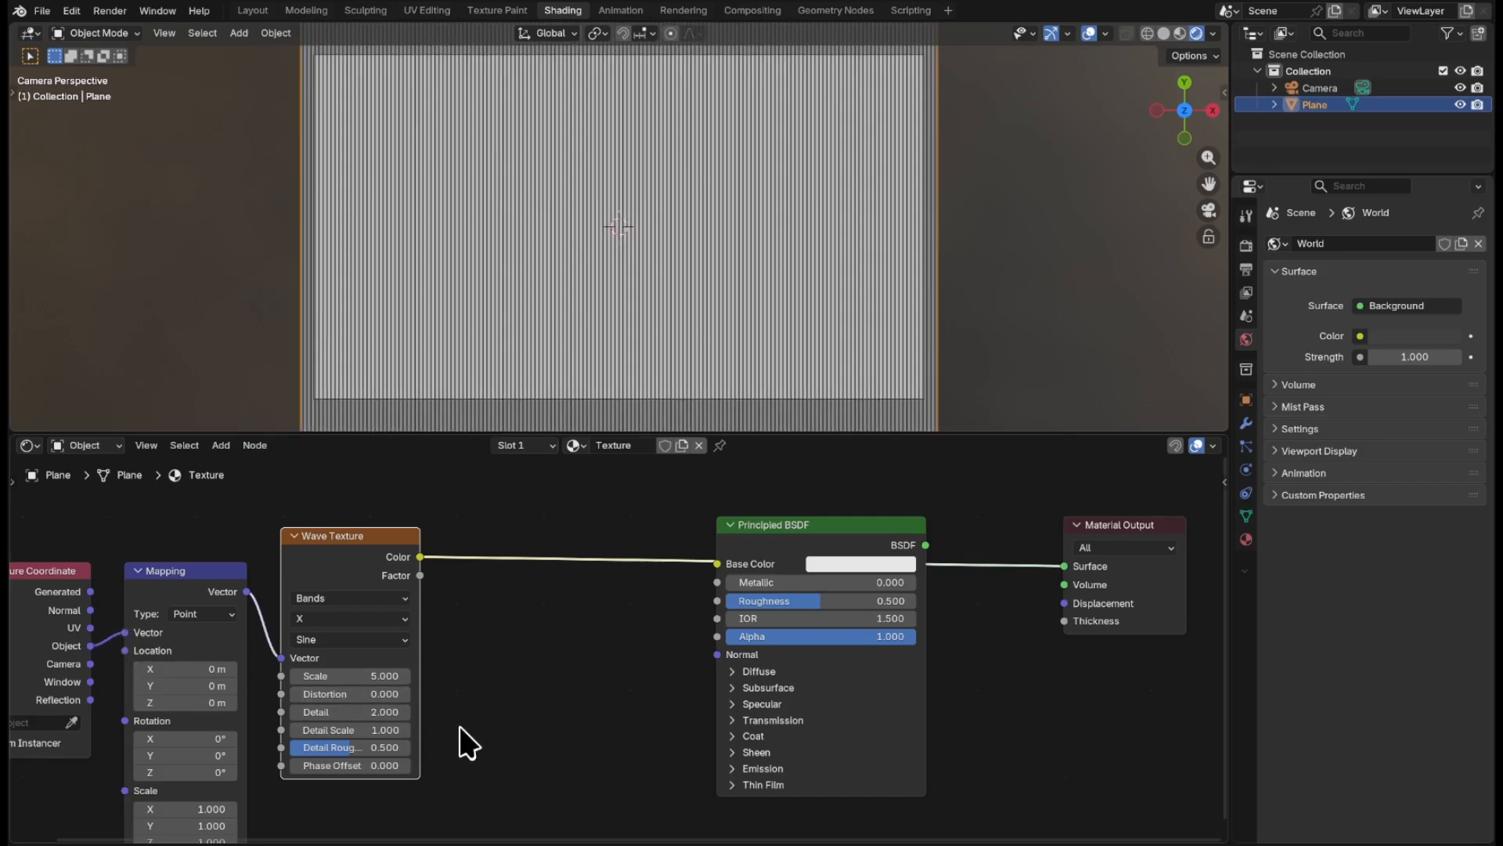
click(379, 675)
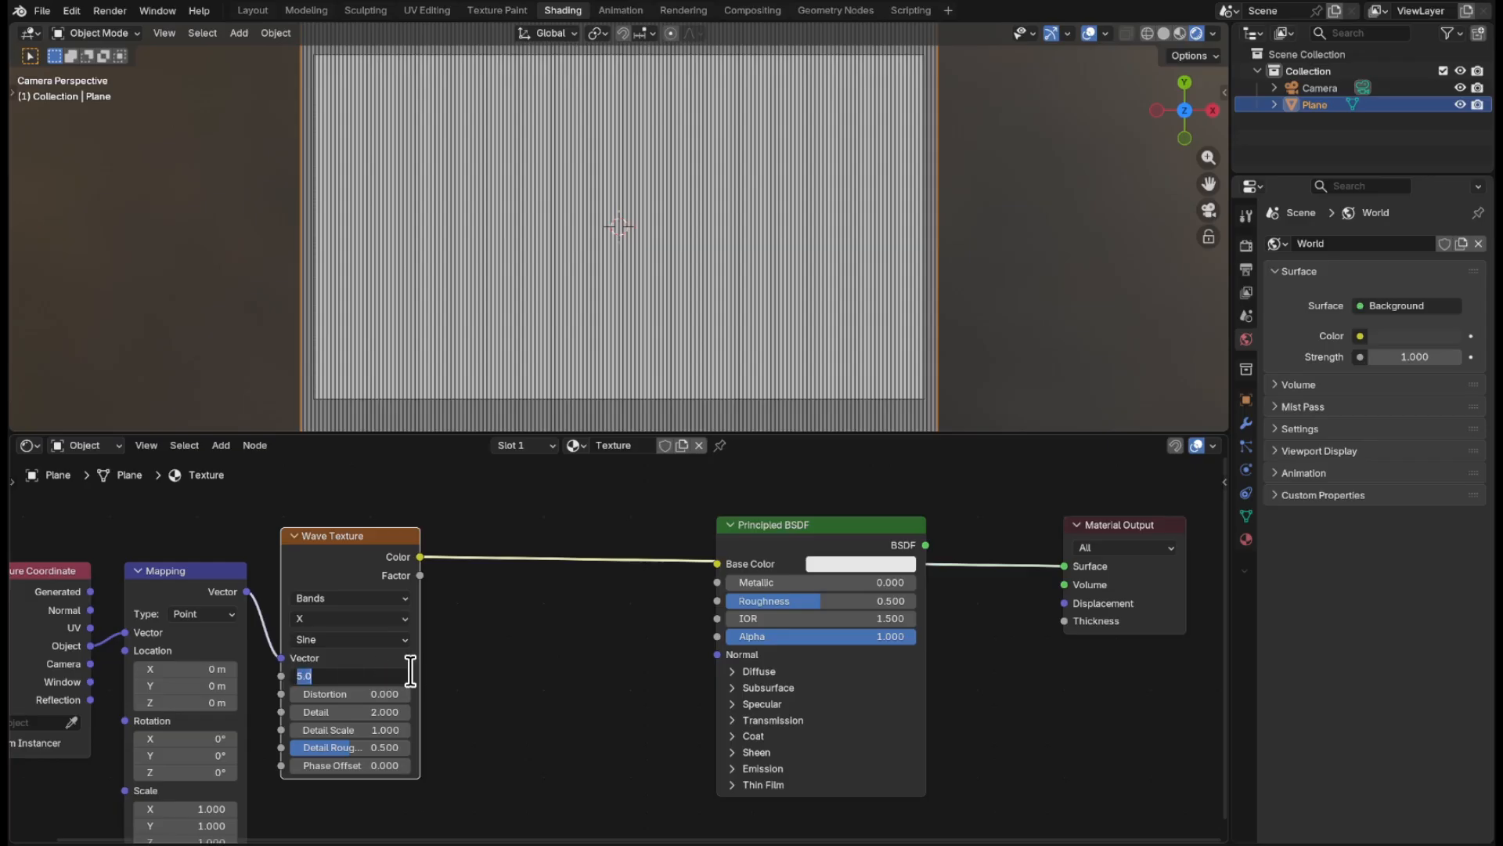
key(BackSpace)
text(.5)
key(Return)
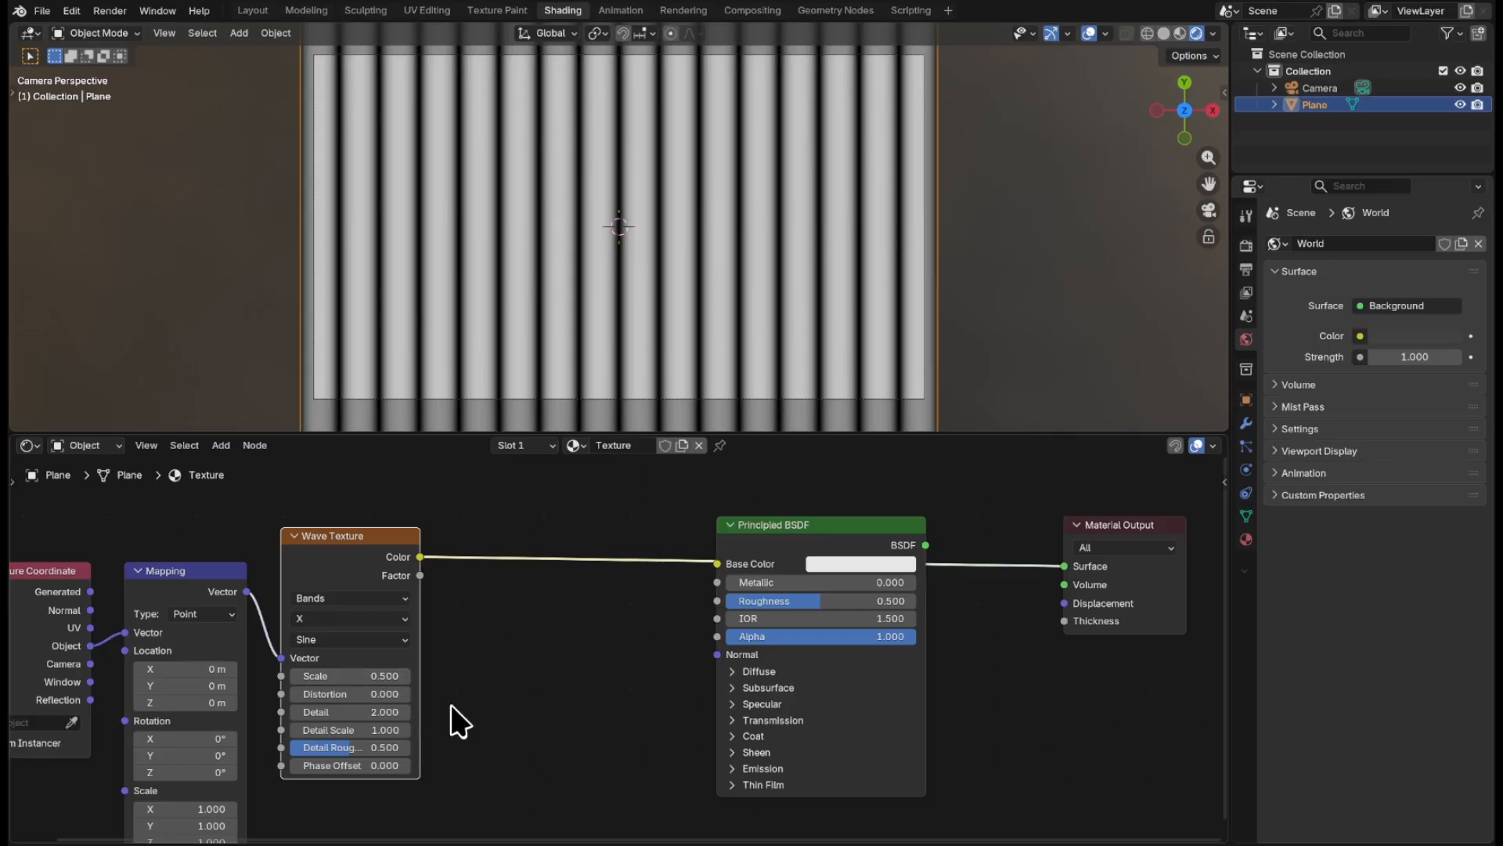
- Add a Color Ramp node and insert it into the link coming from the Wave Texture's Color output
click(572, 675)
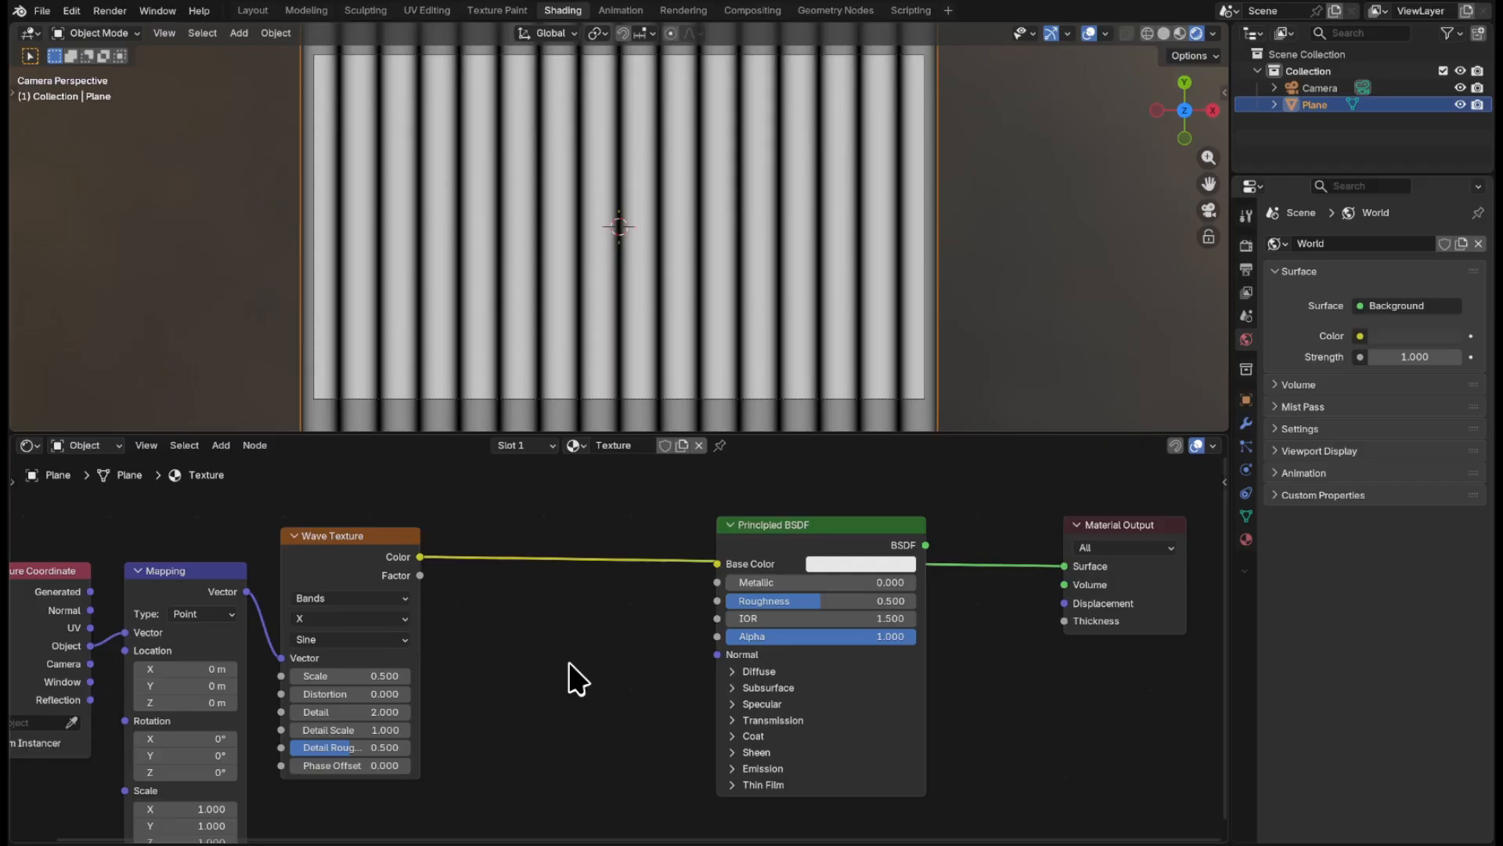
key(shift+a)
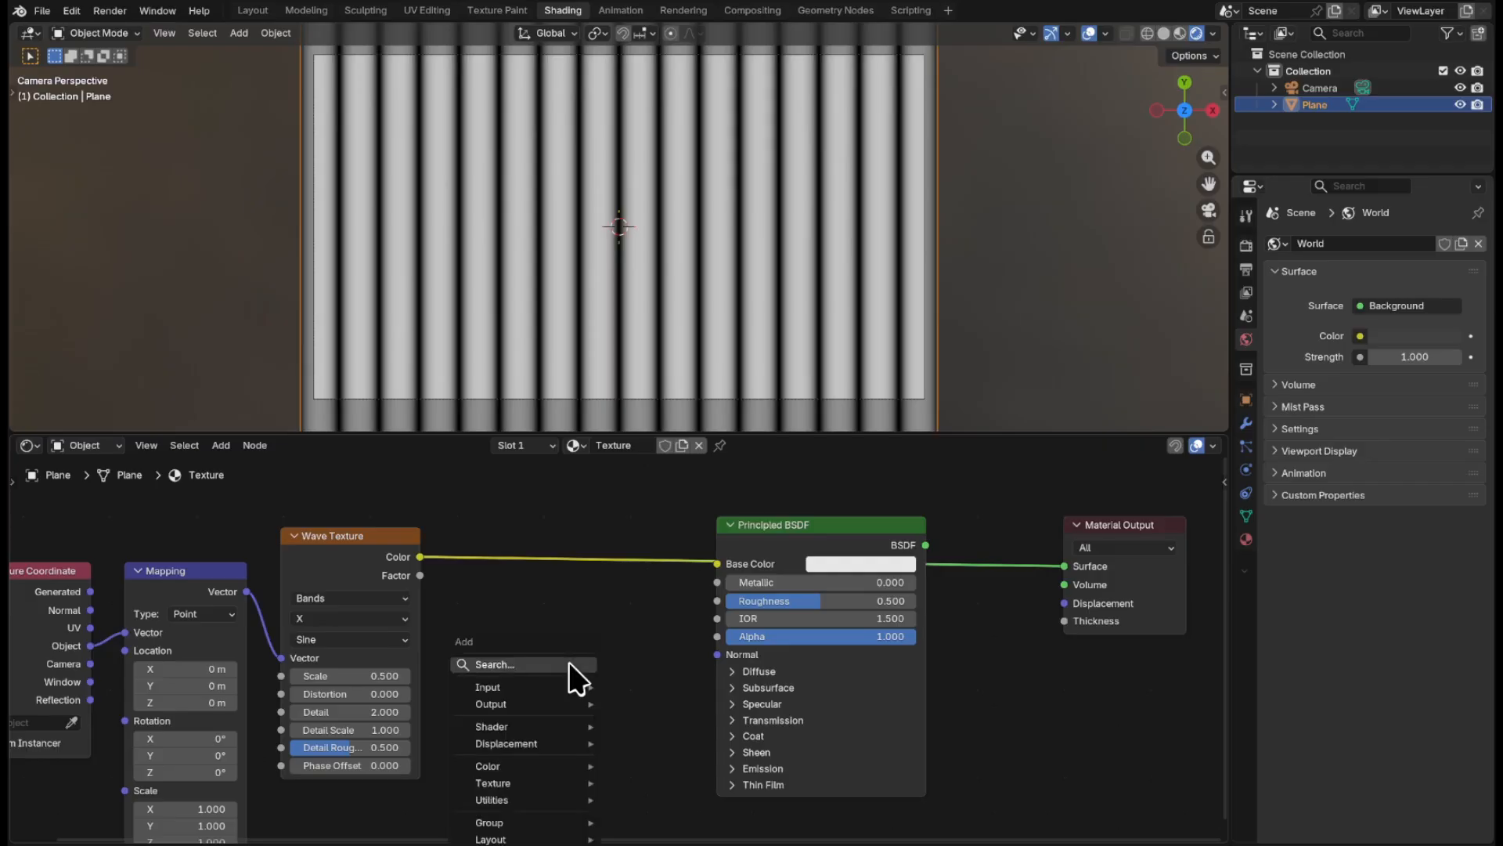
click(521, 664)
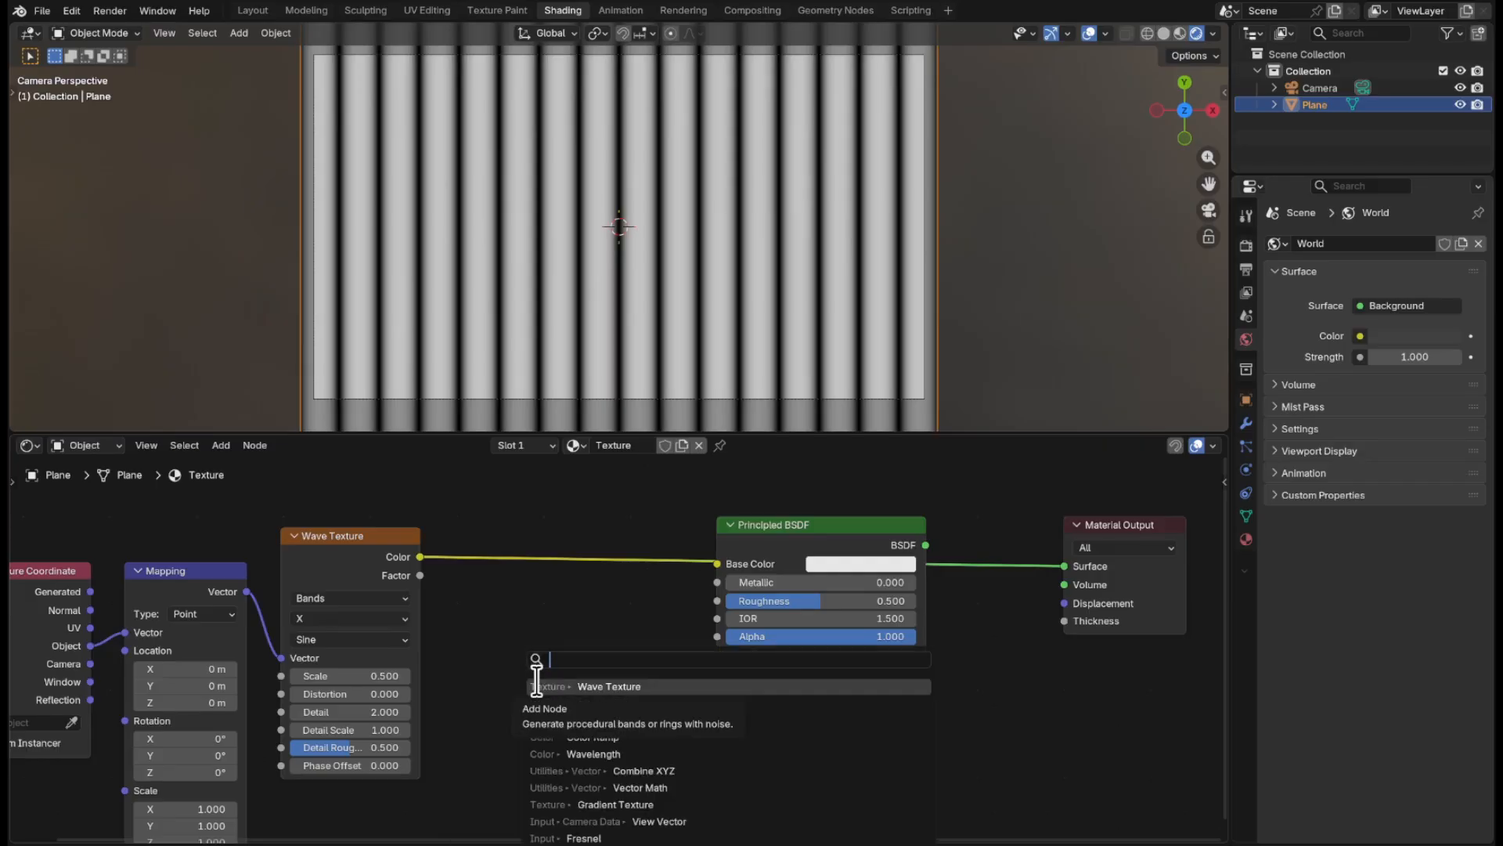
text(col)
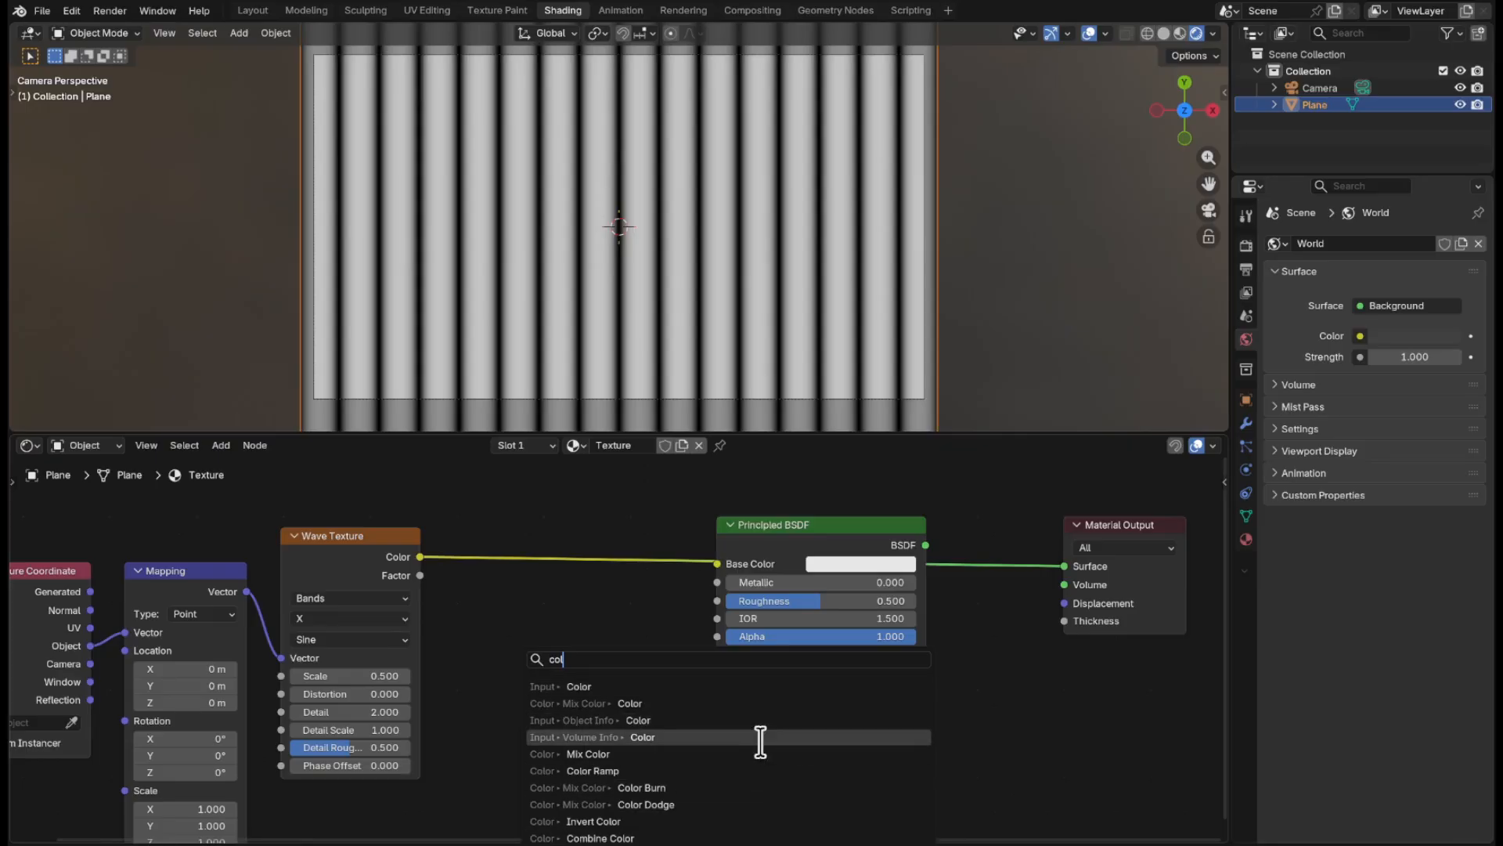
click(724, 771)
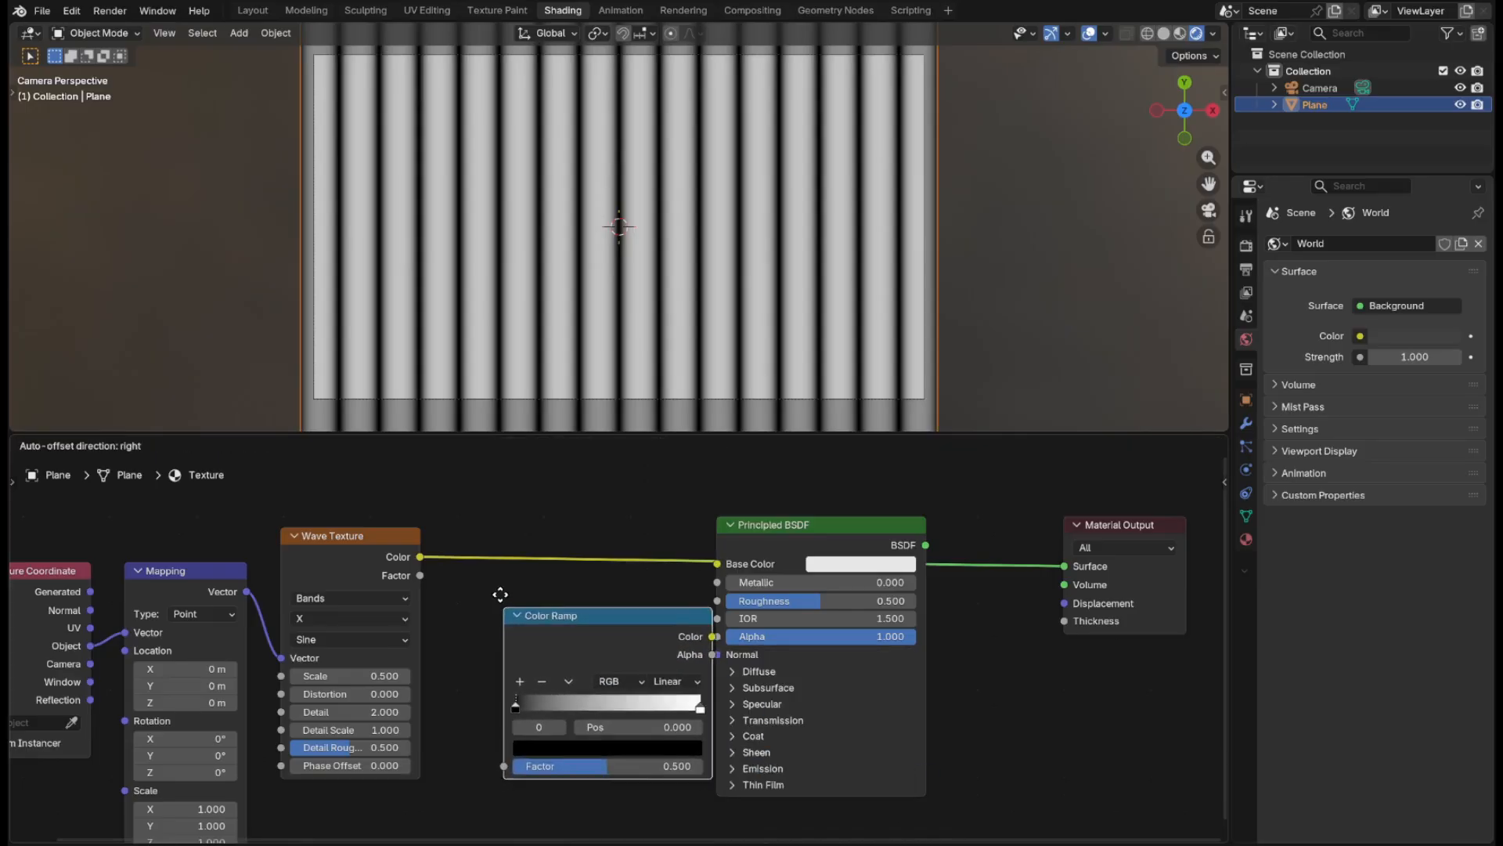
click(466, 531)
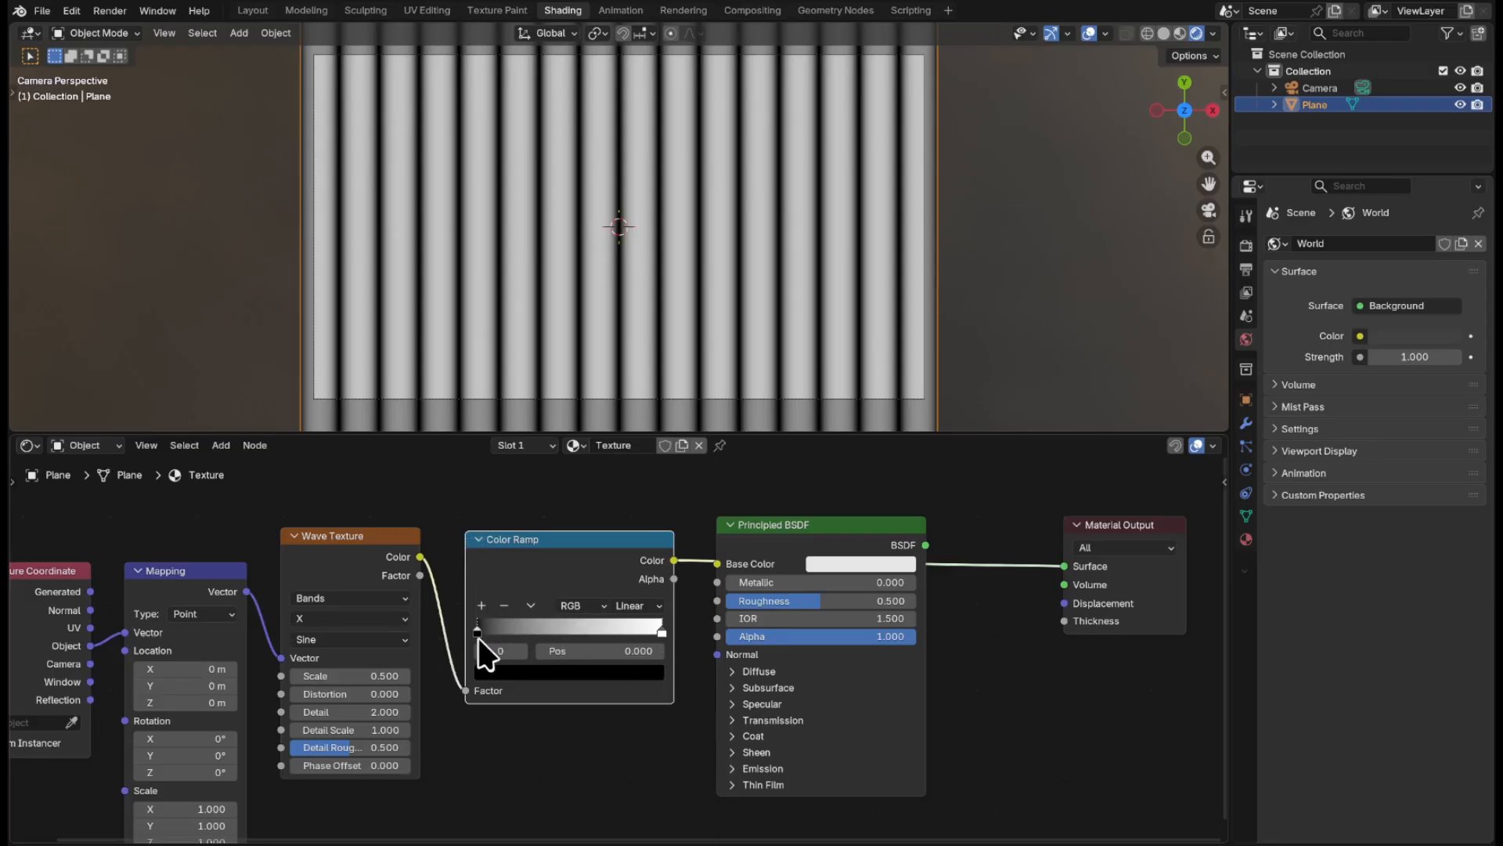
- Move the Color Ramp's black stop to about 0.644 and white stop to 0.852, and route its color through the Principled BSDF's Base Color
drag(476, 630, 602, 688)
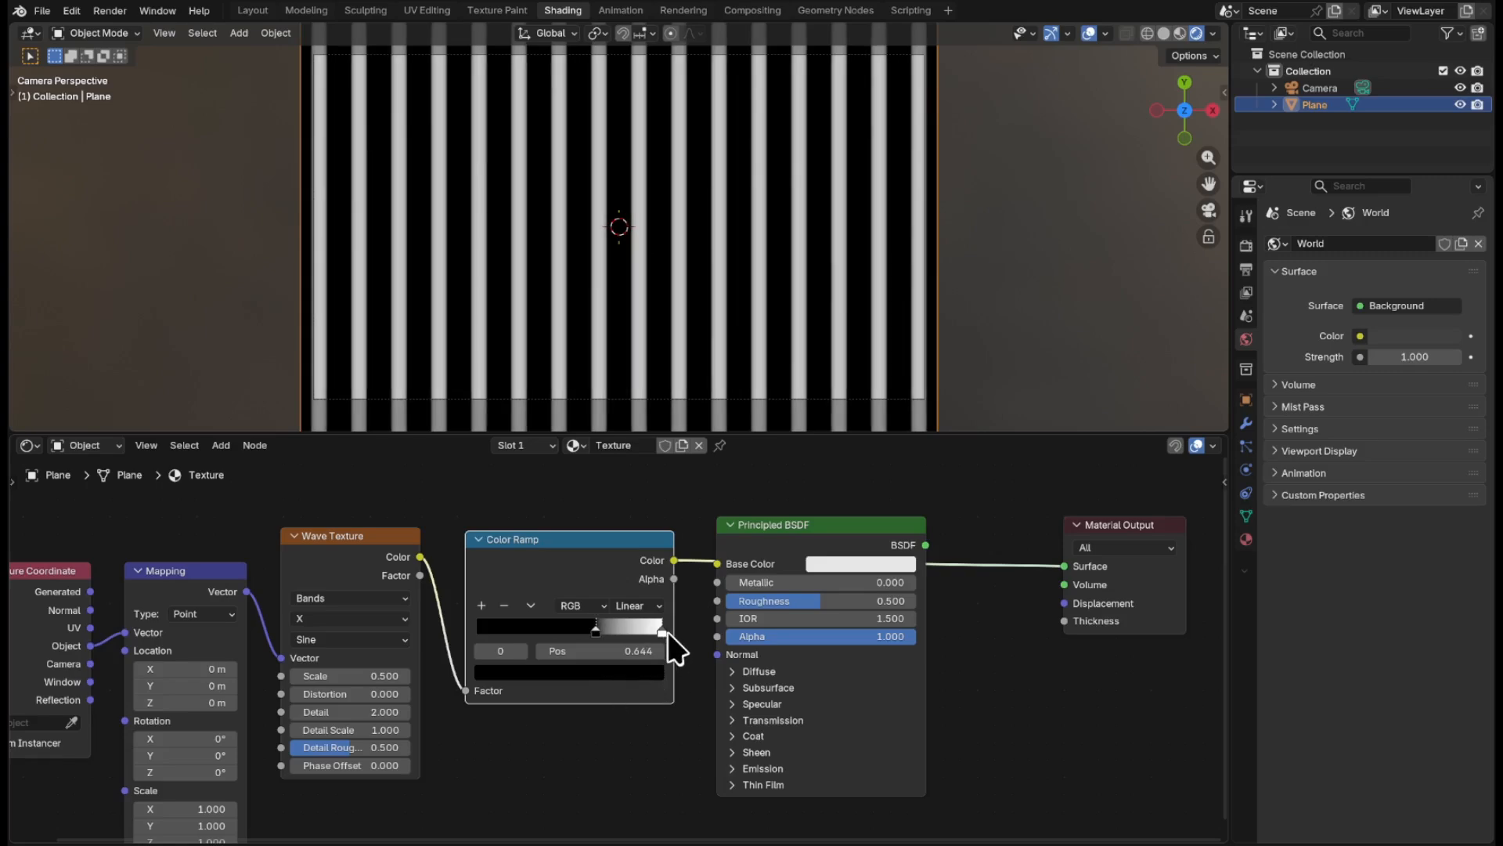
drag(668, 634, 632, 667)
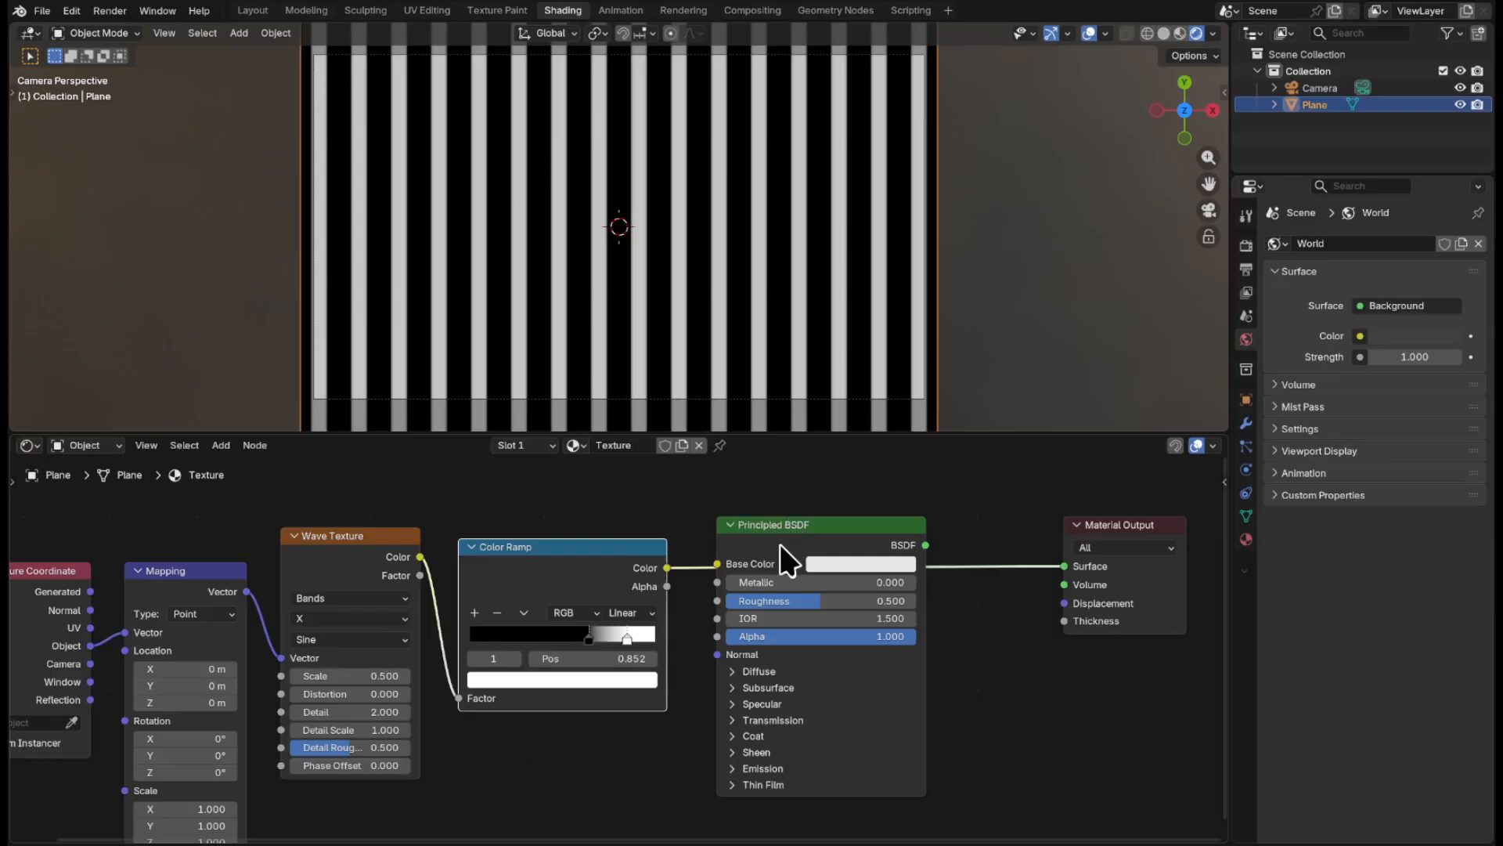
ctrl+shift+click(764, 520)
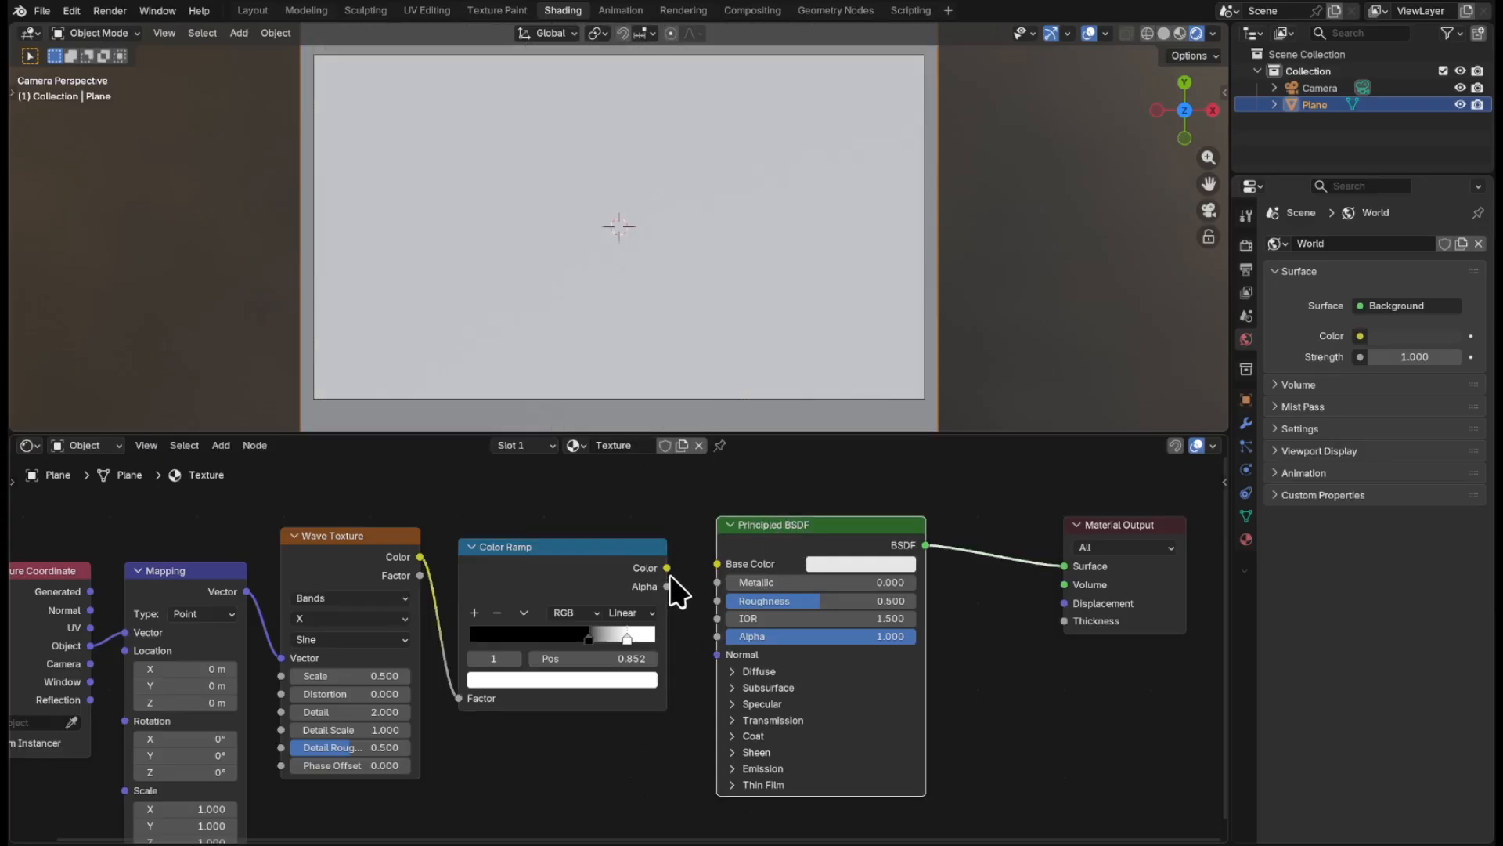
drag(667, 568, 719, 564)
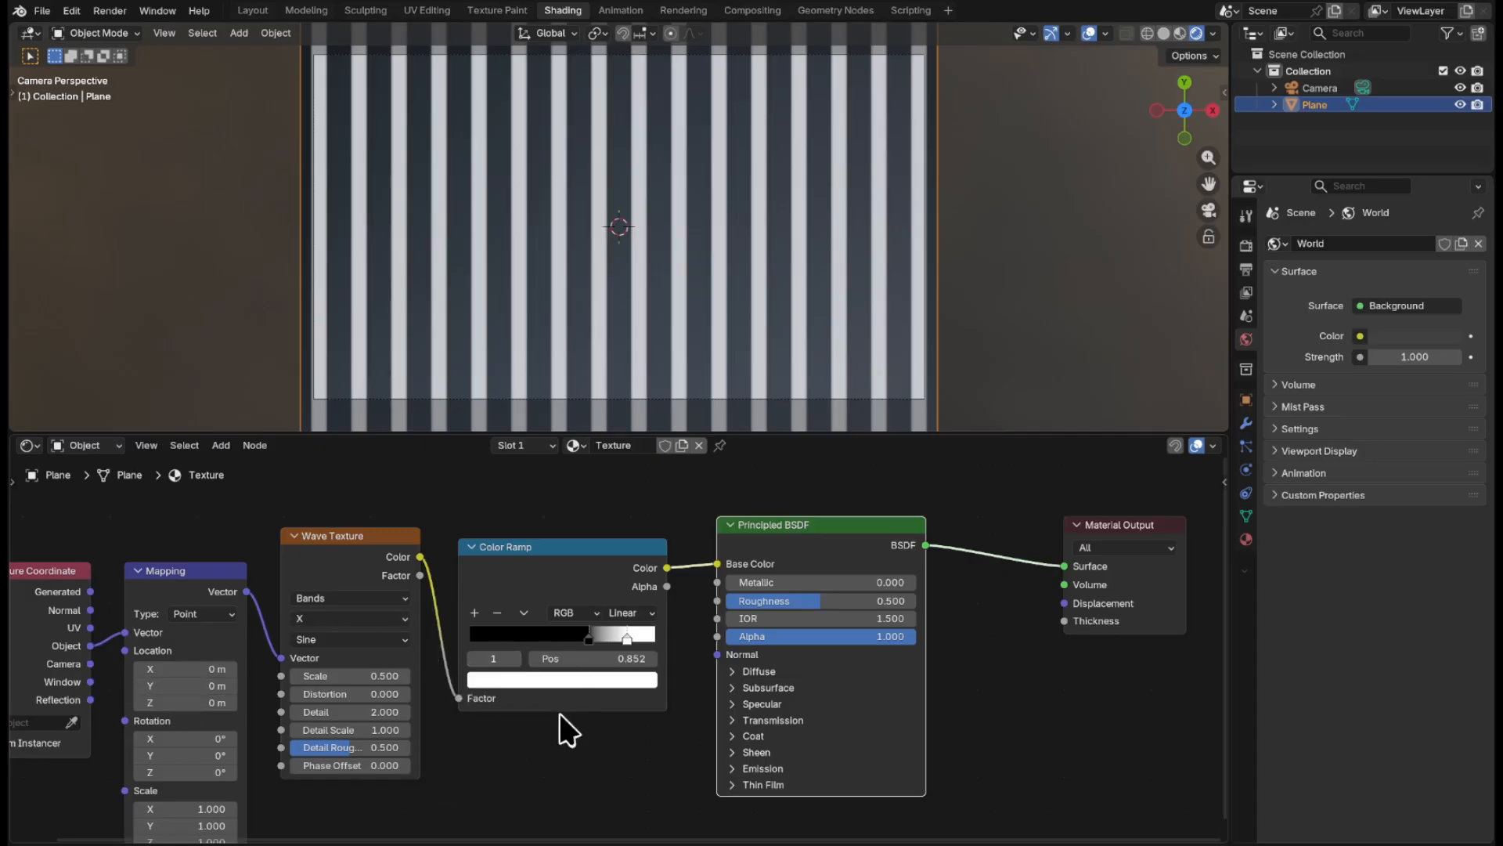
- Move the Texture Coordinate and Mapping nodes away from the Wave Texture to leave room for another node
scroll(579, 760, down, 1)
scroll(585, 766, down, 2)
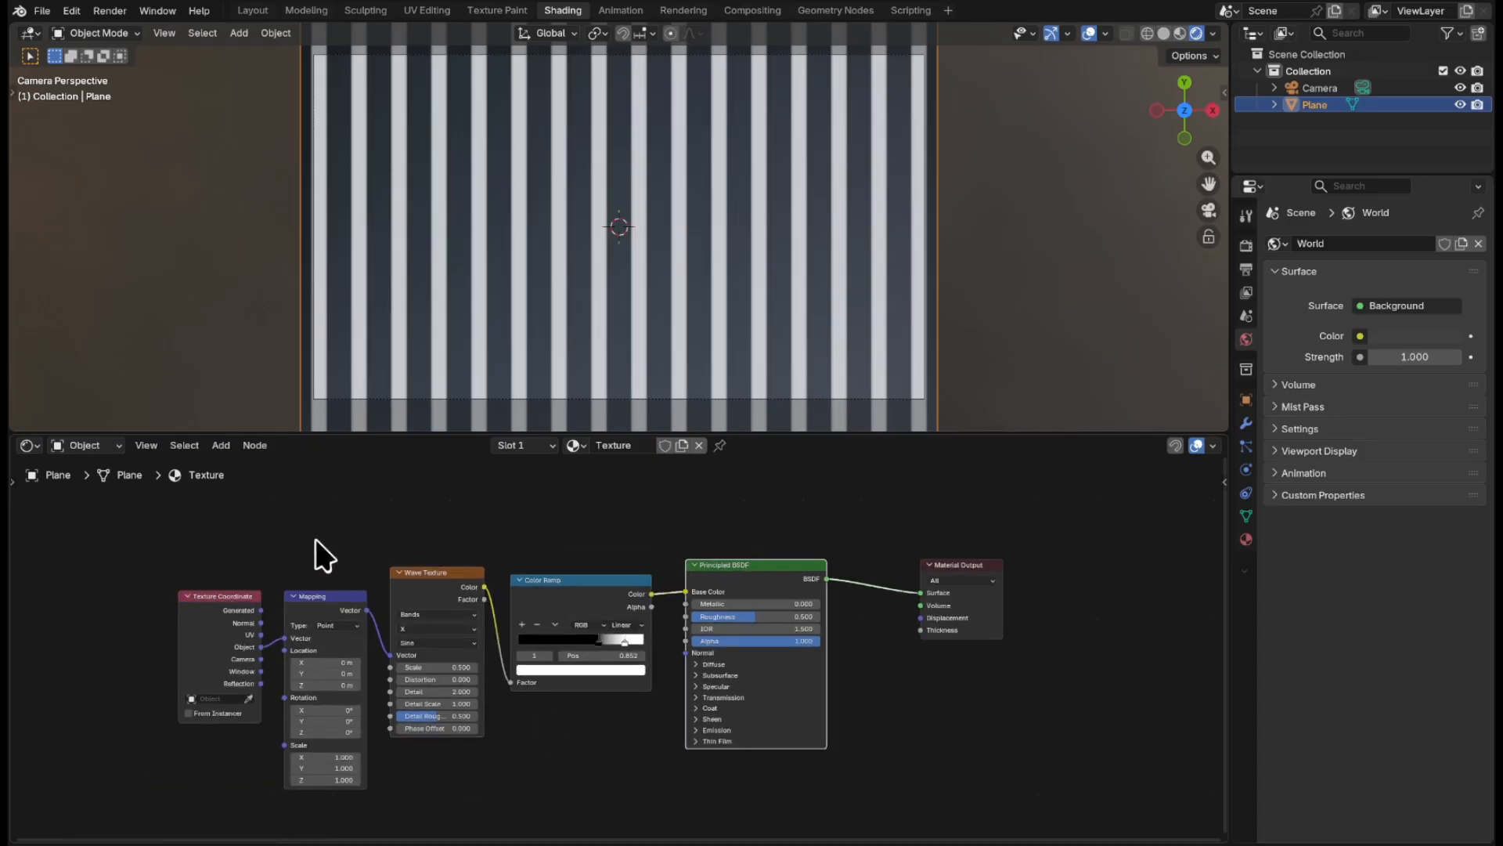
drag(327, 547, 118, 712)
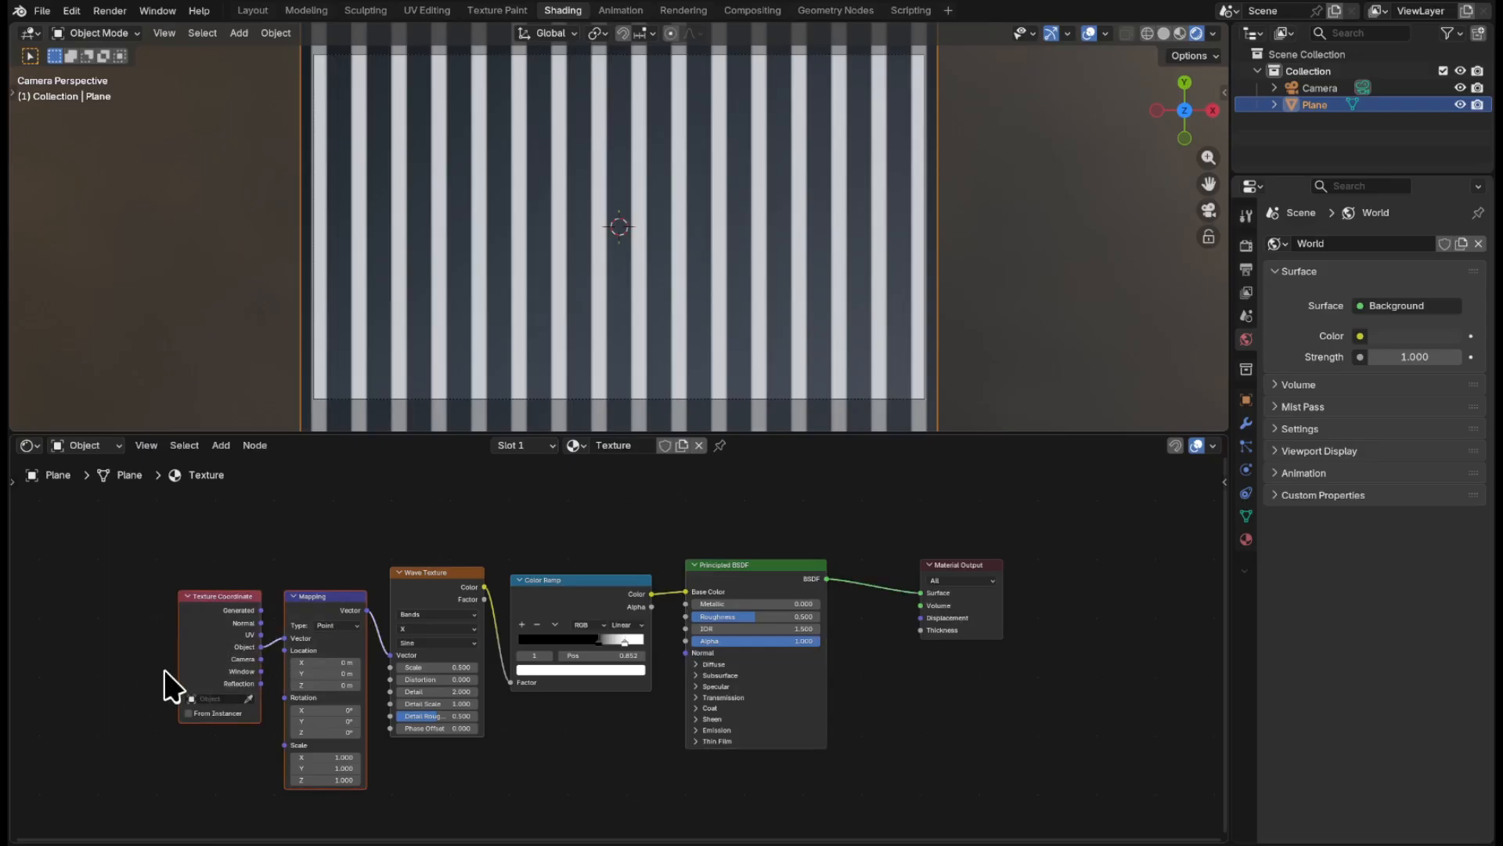
key(g)
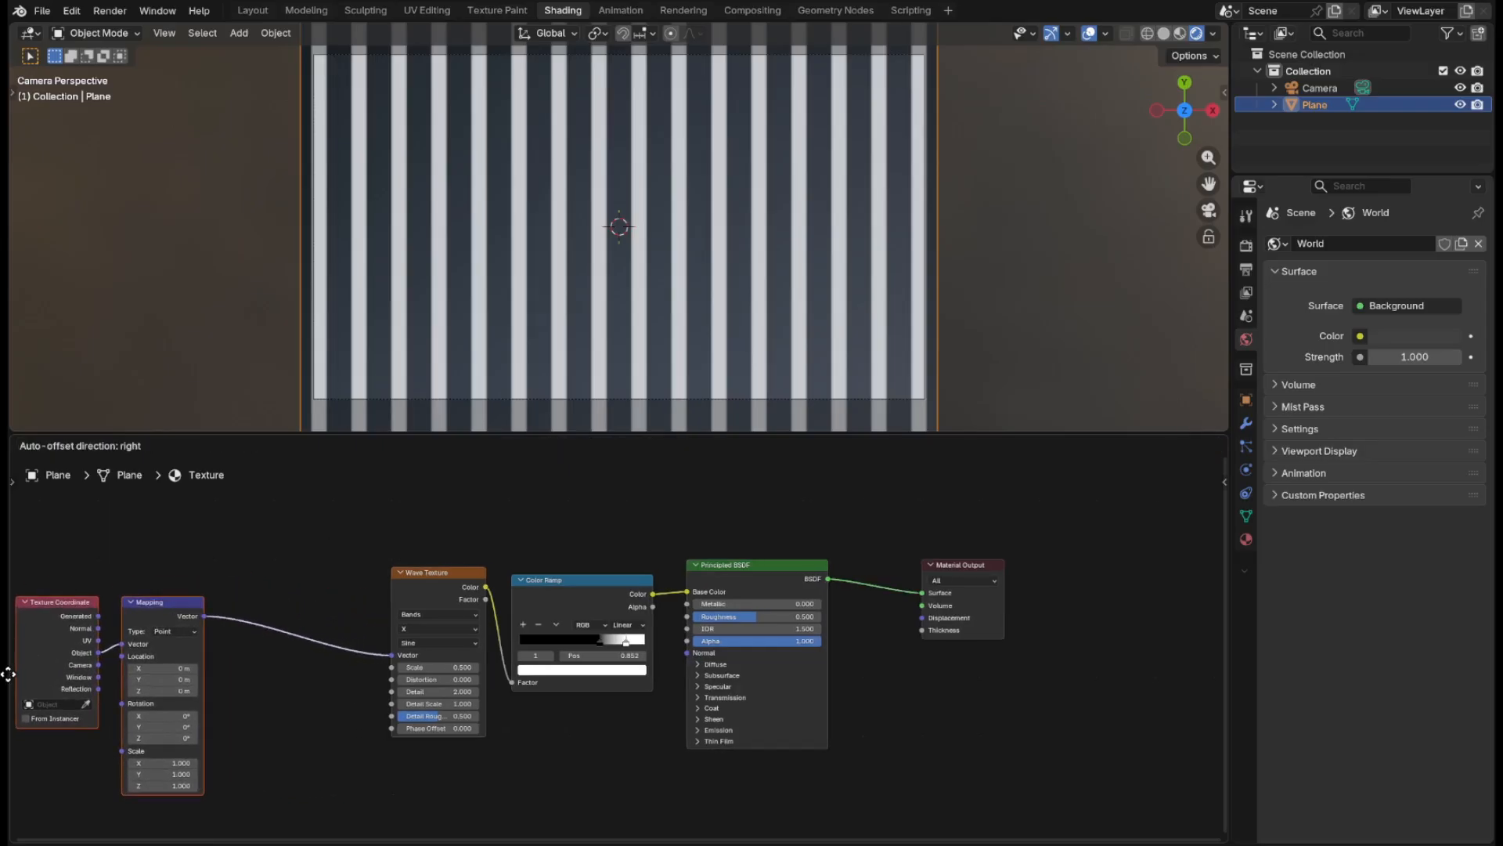
click(76, 633)
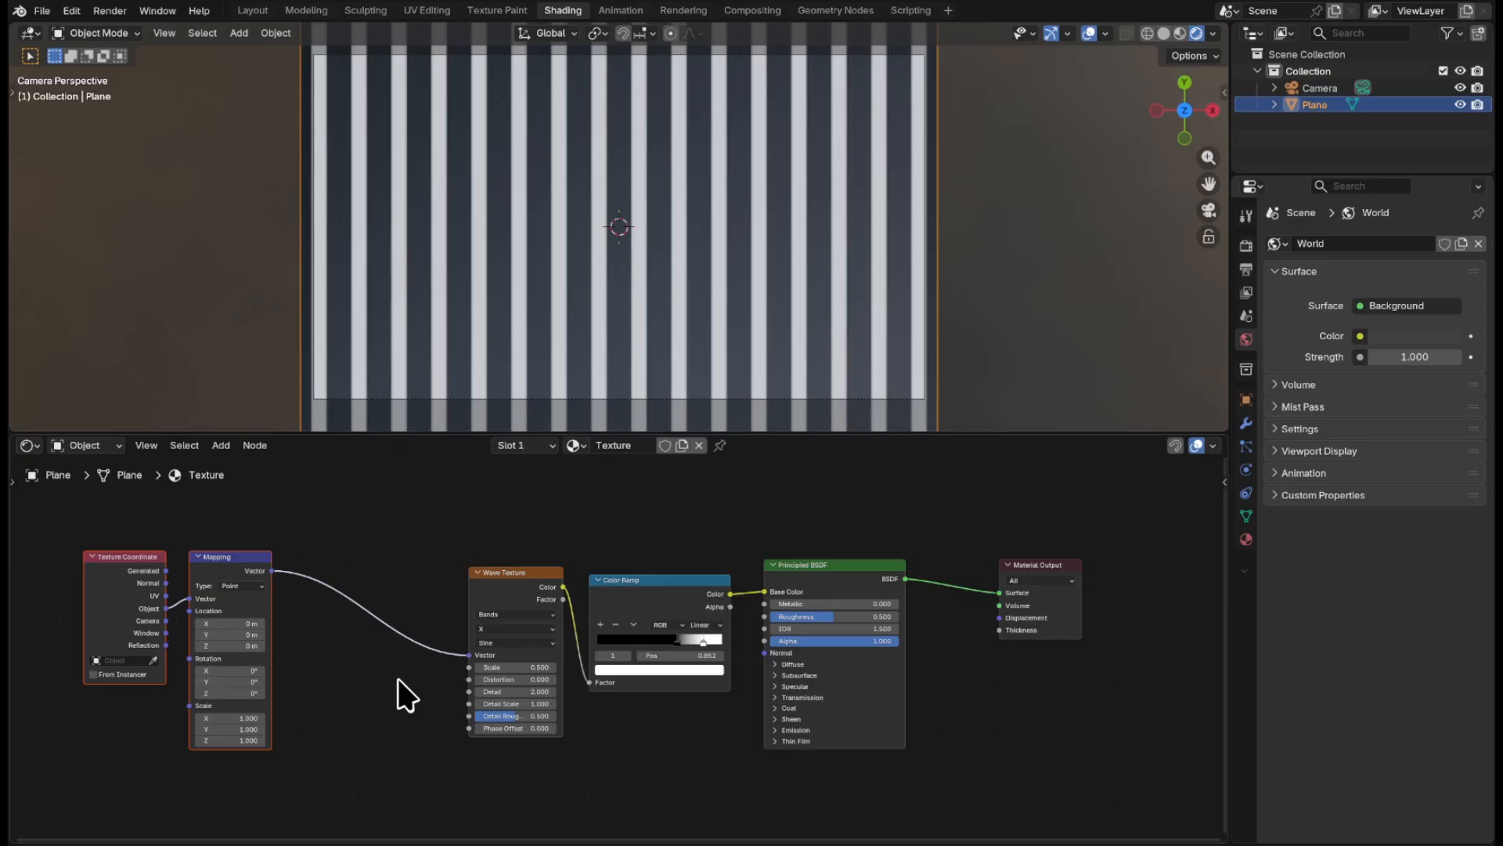
- Add a Noise Texture node and insert it into the link between the Mapping and Wave Texture nodes
key(shift+a)
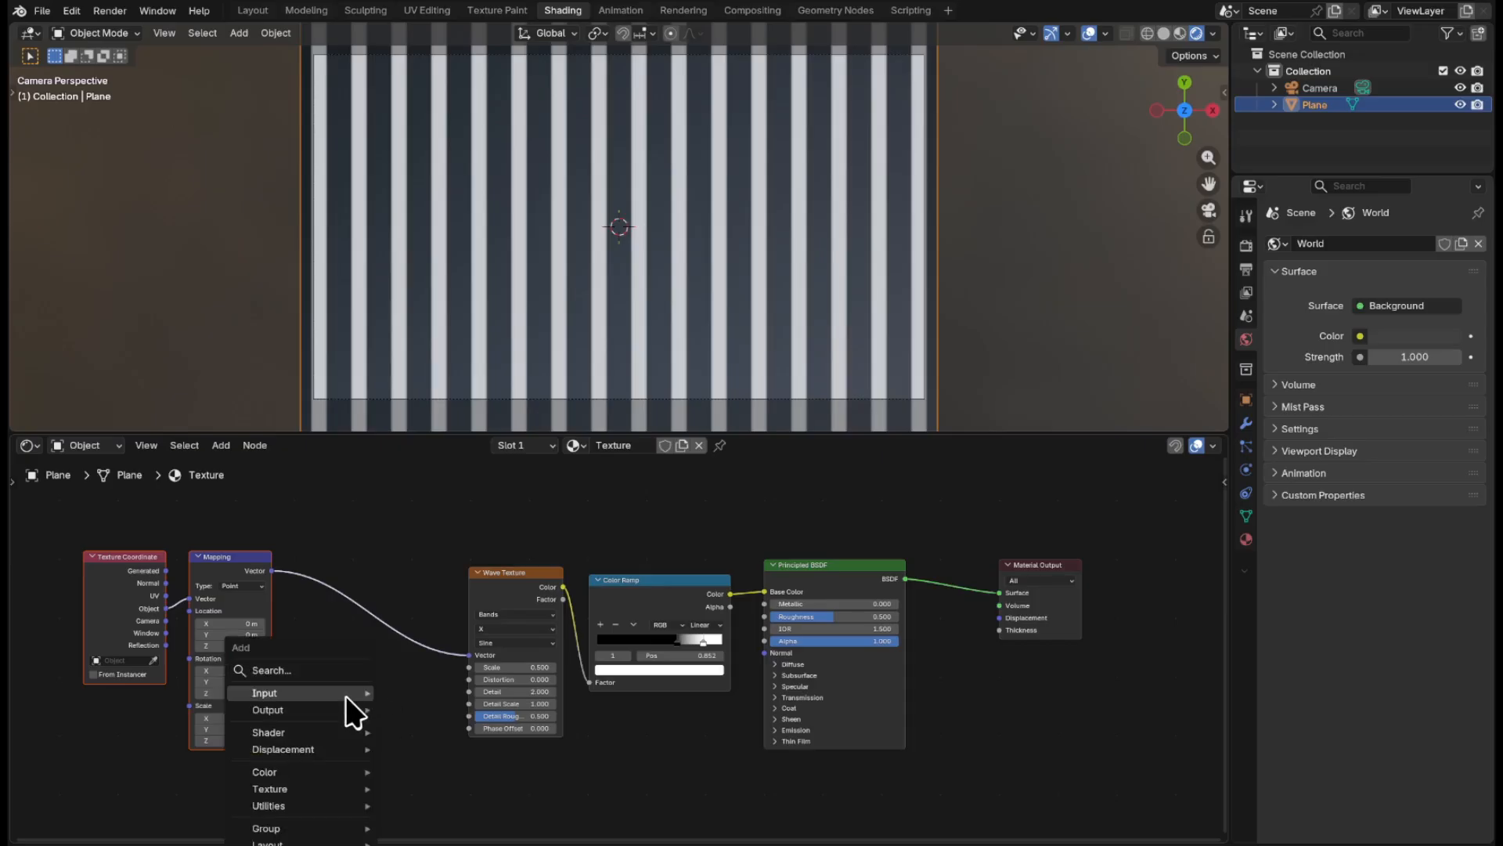
click(336, 670)
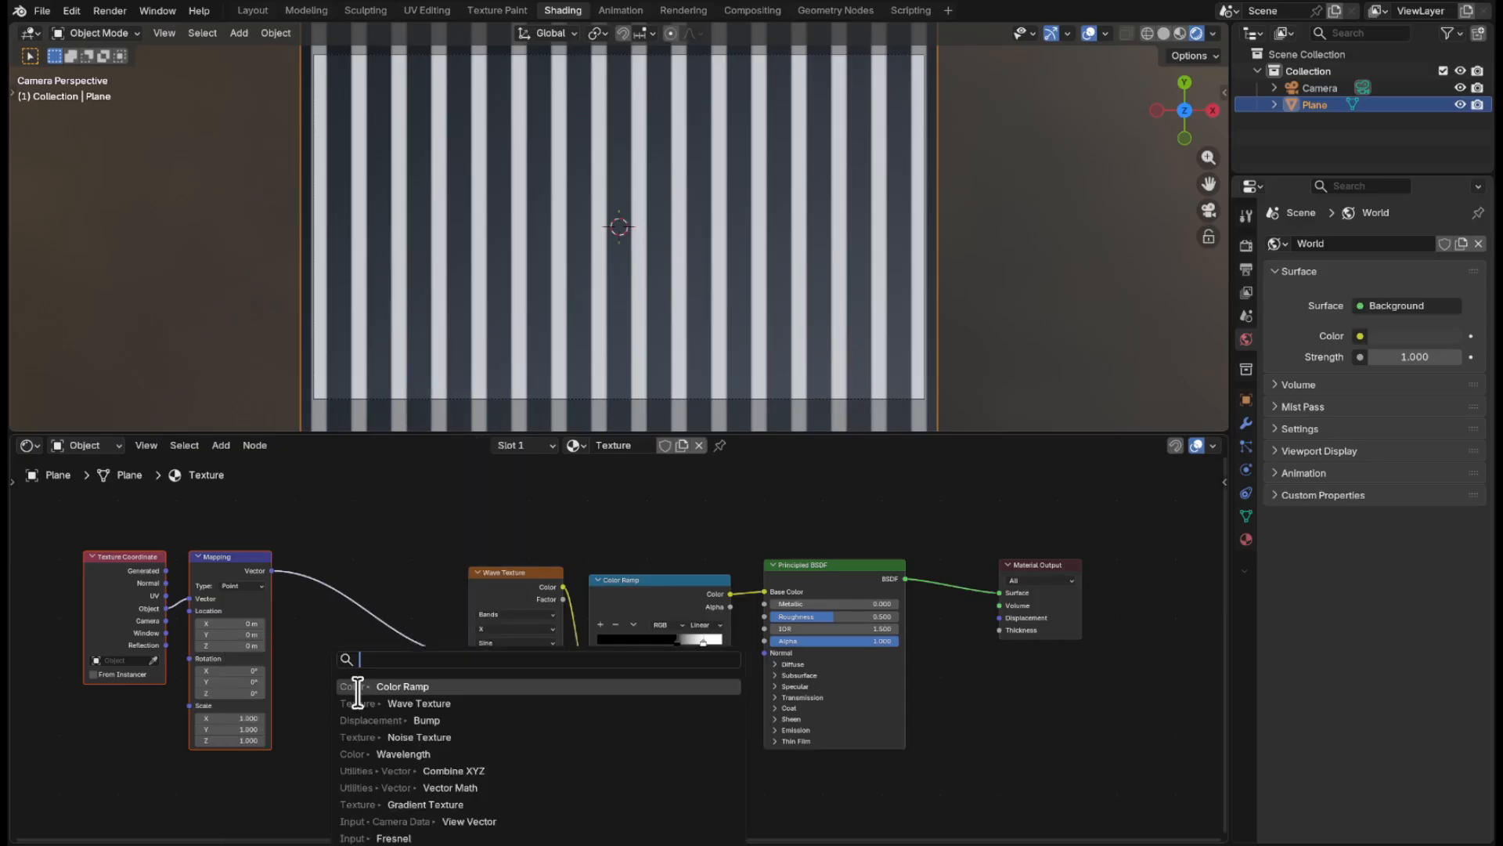
text(n)
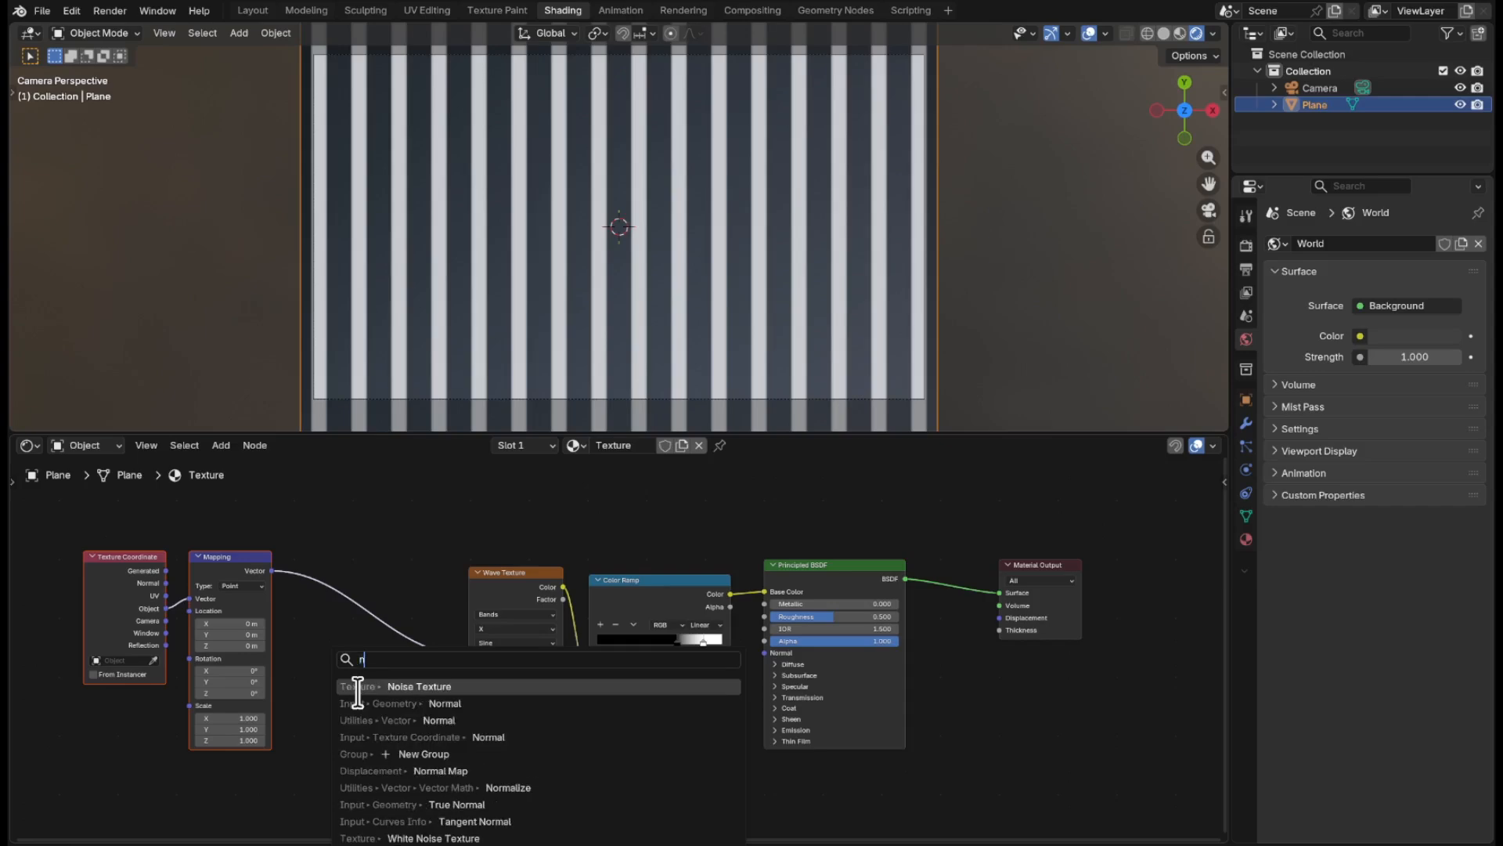
text(ois)
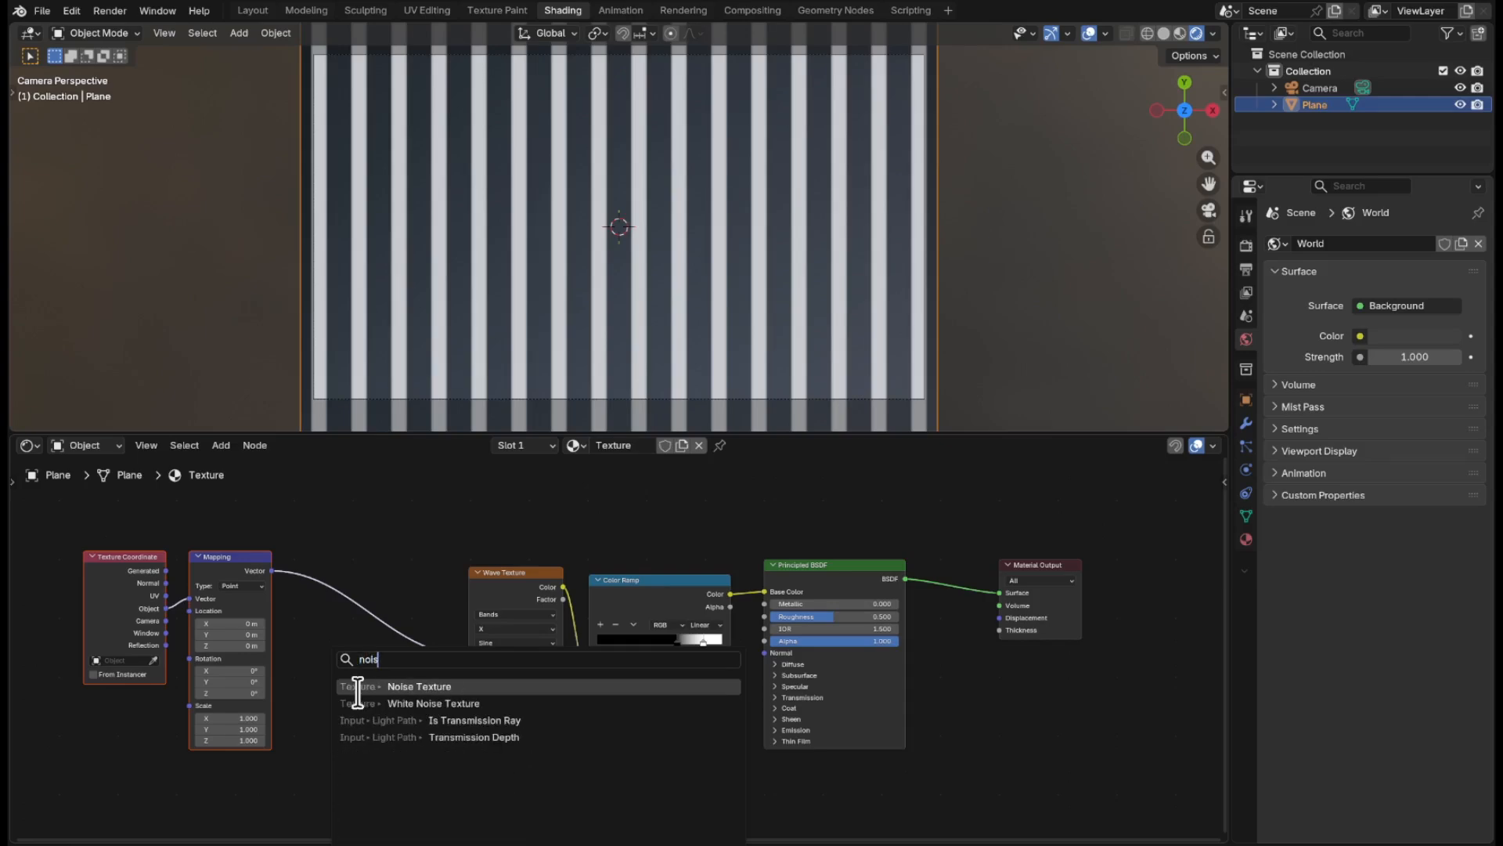
click(556, 687)
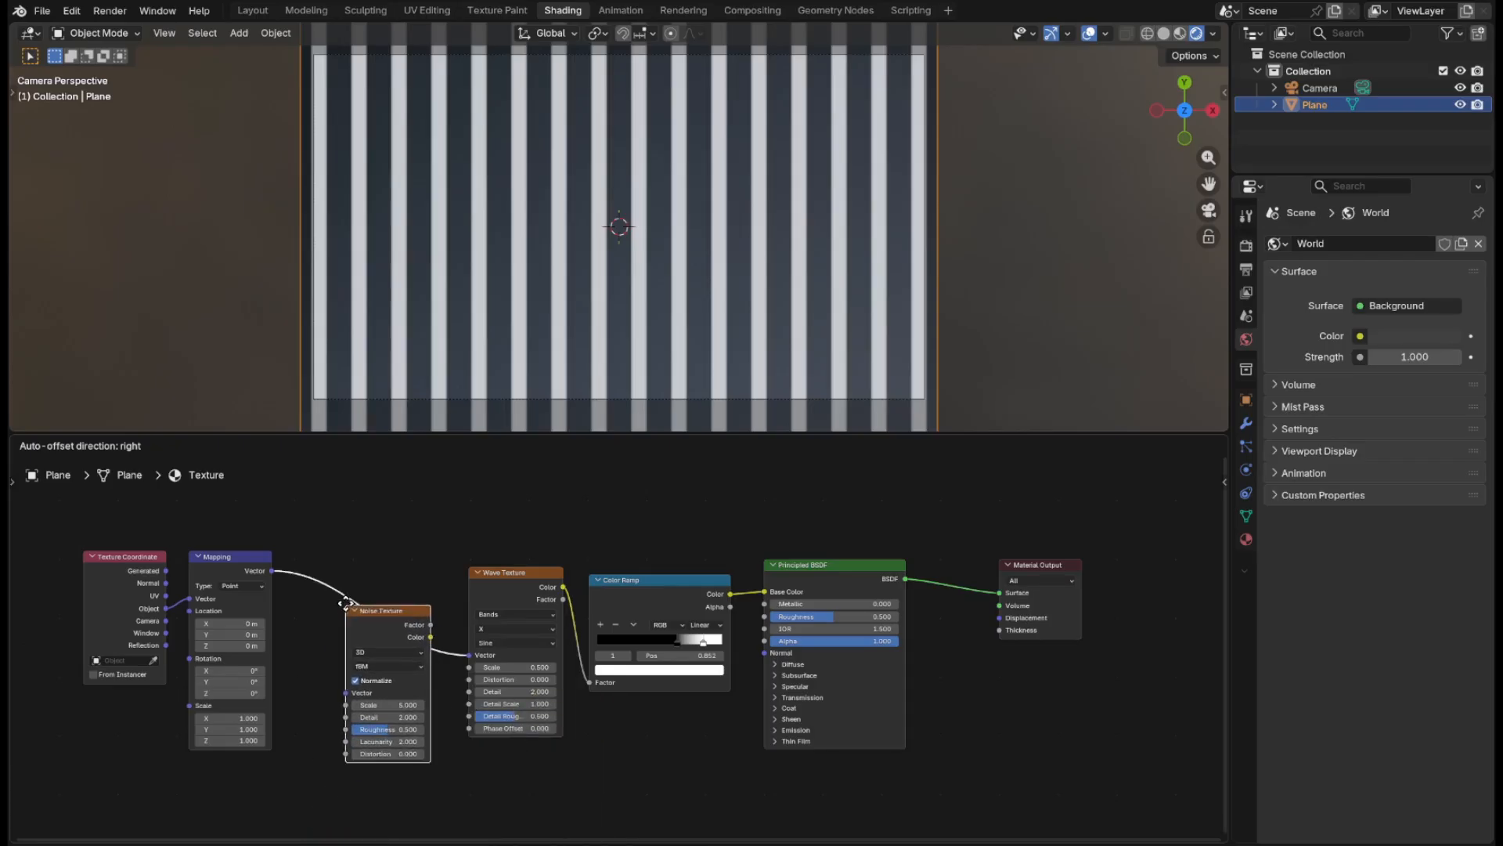
click(337, 577)
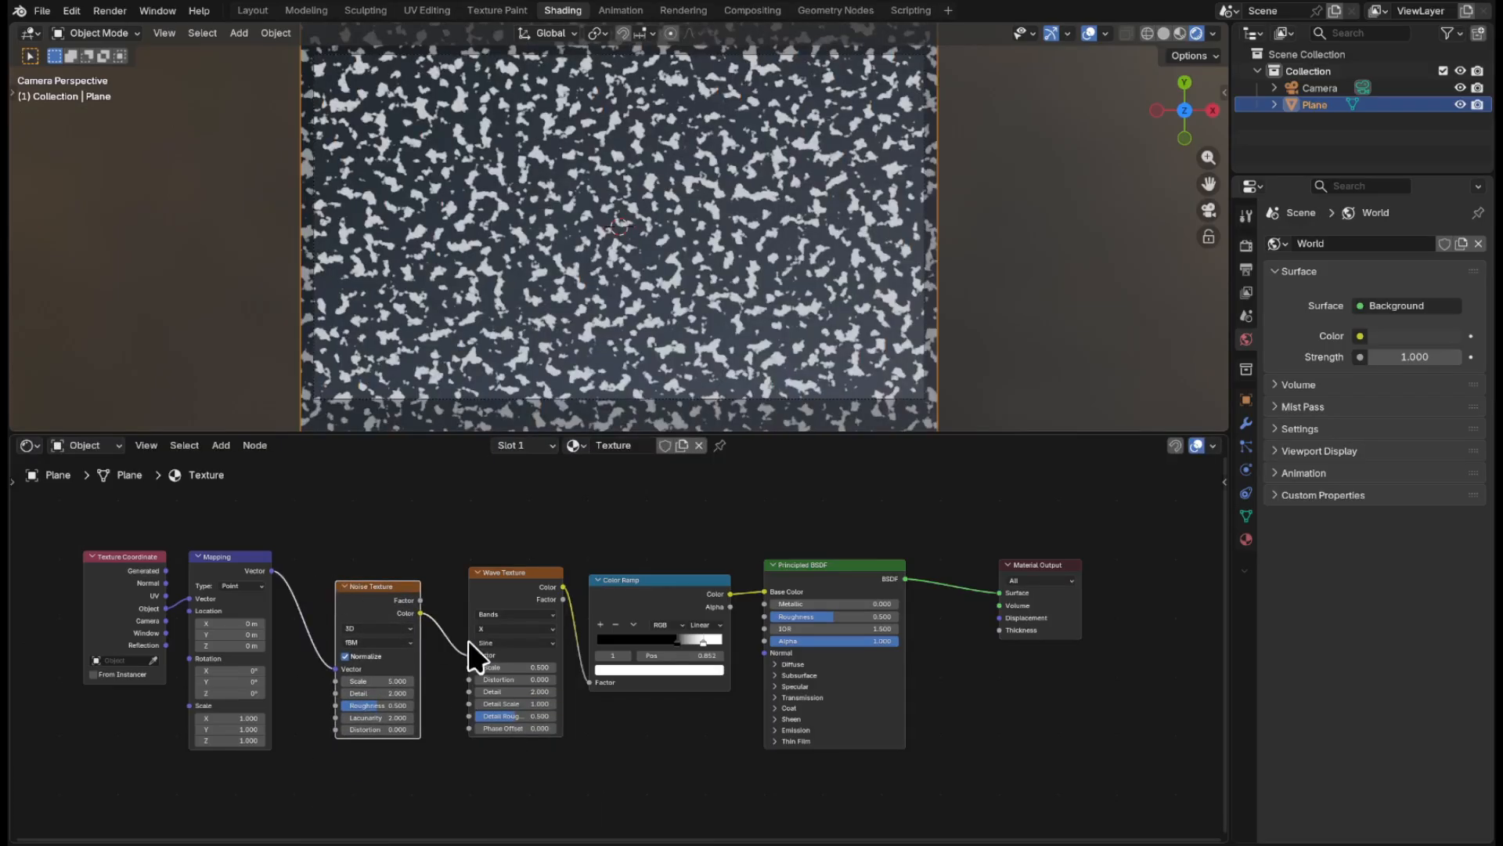
- Set the Noise Texture's dimensions to 4D and turn off Normalize
scroll(389, 771, up, 4)
click(195, 546)
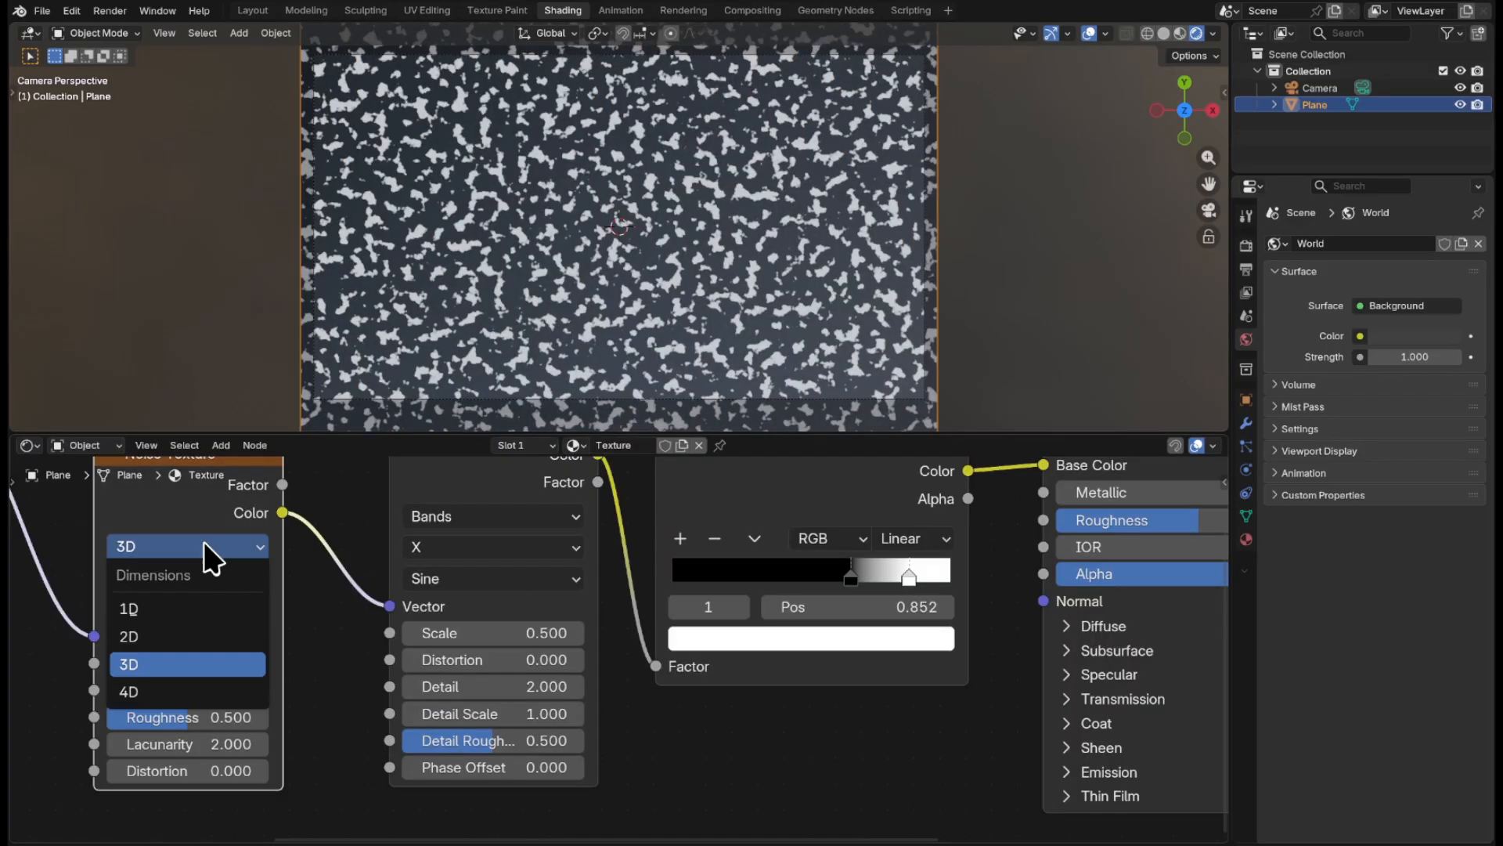
click(210, 688)
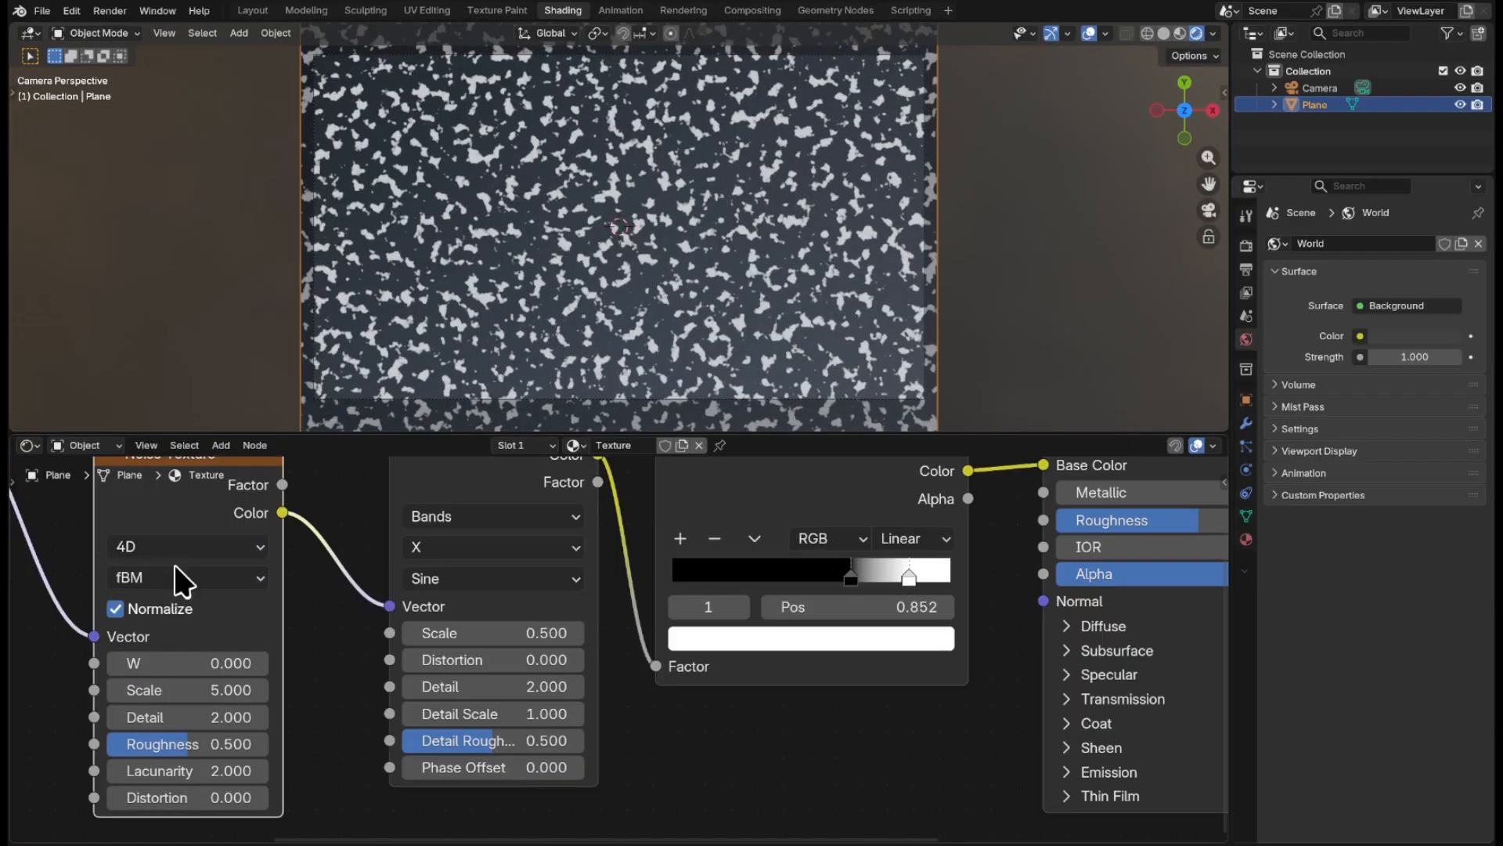
click(112, 609)
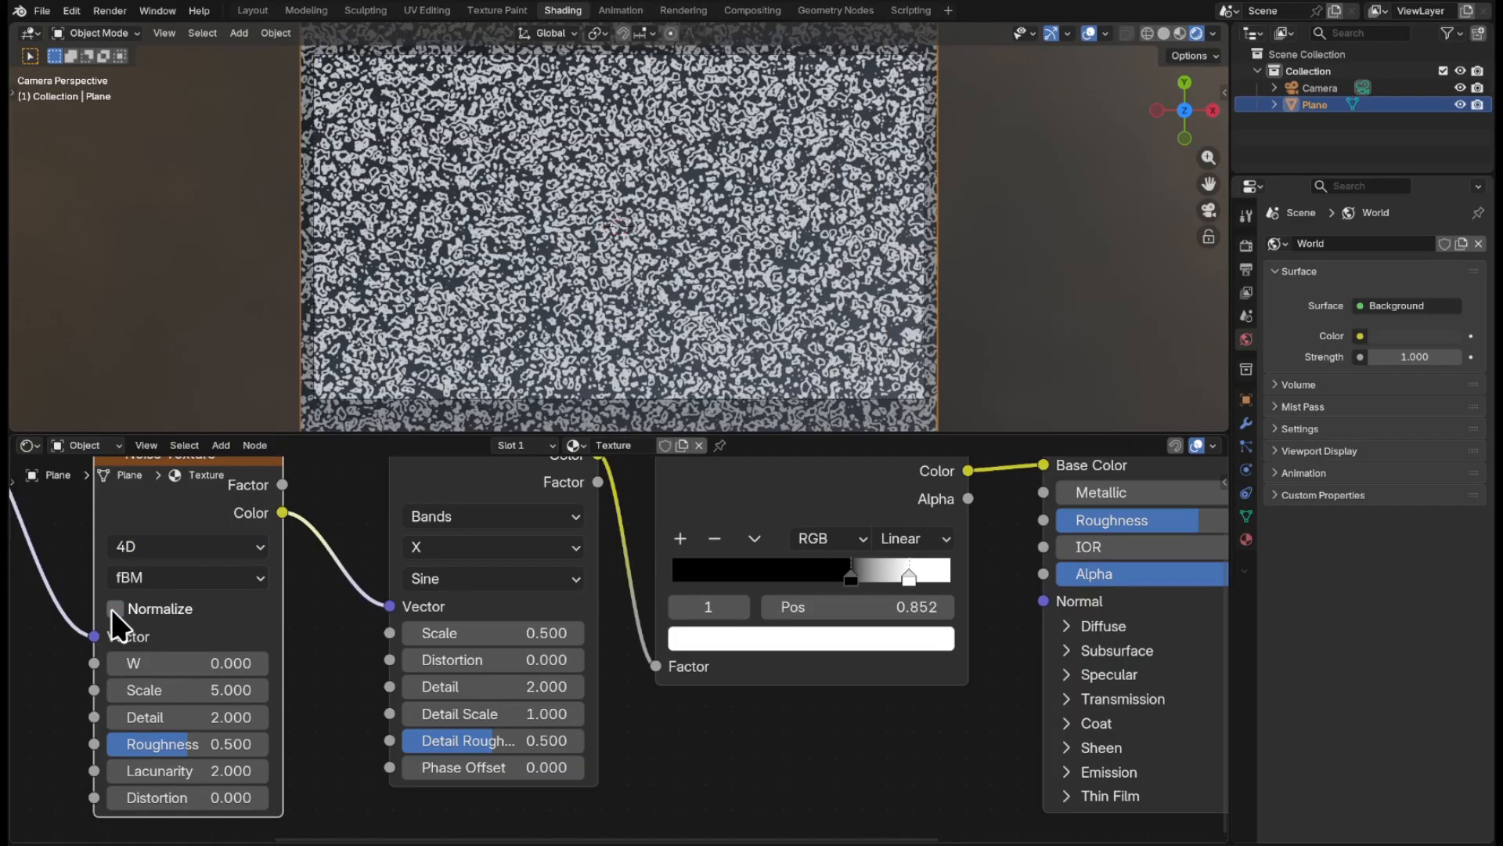
- Set the Noise Texture's Scale, Detail and Roughness each to 1
drag(148, 690, 160, 690)
click(159, 690)
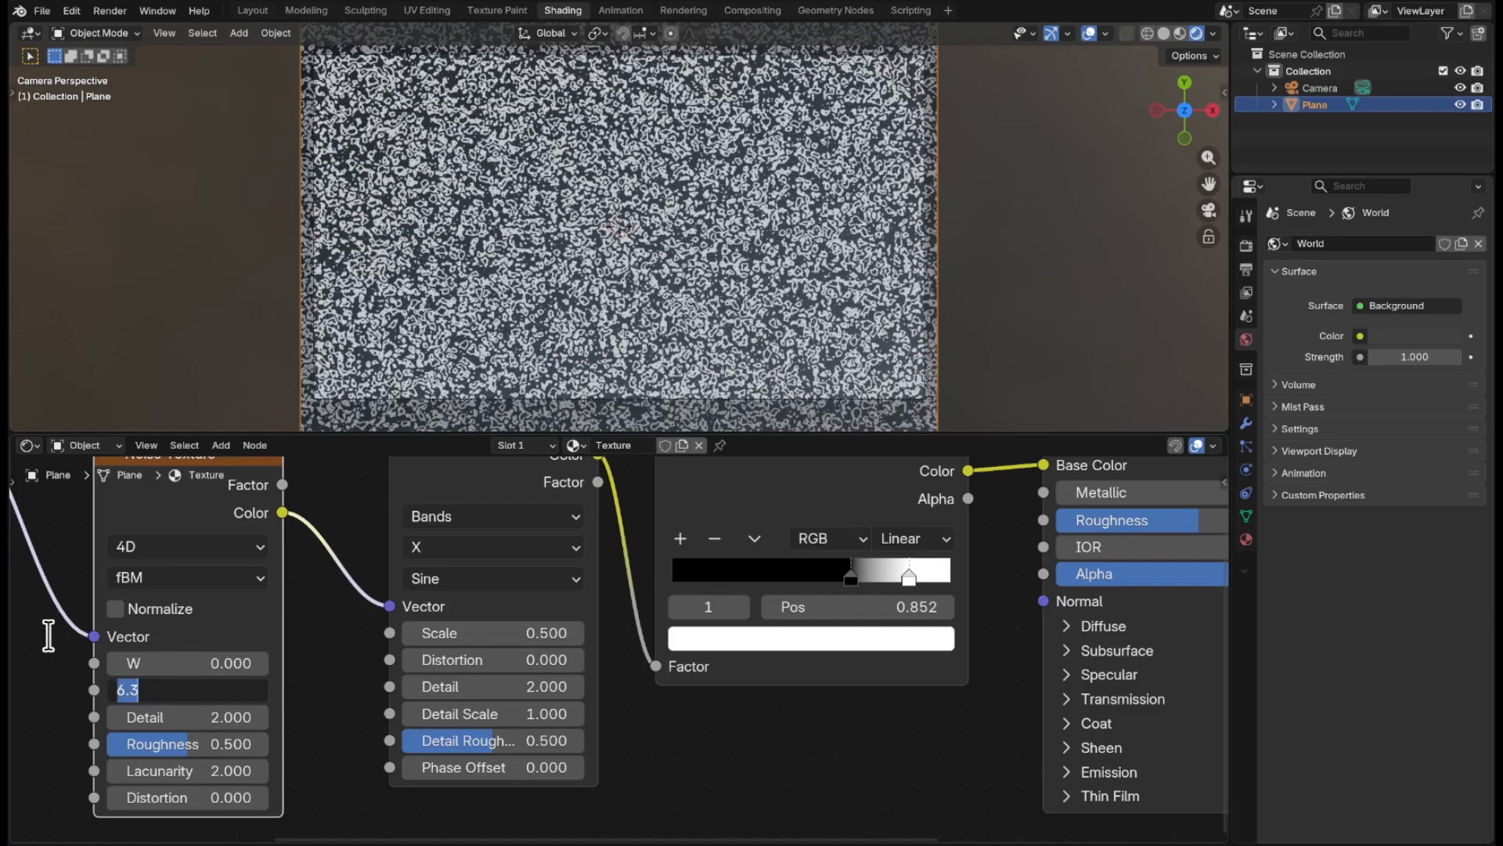
text(1)
key(Return)
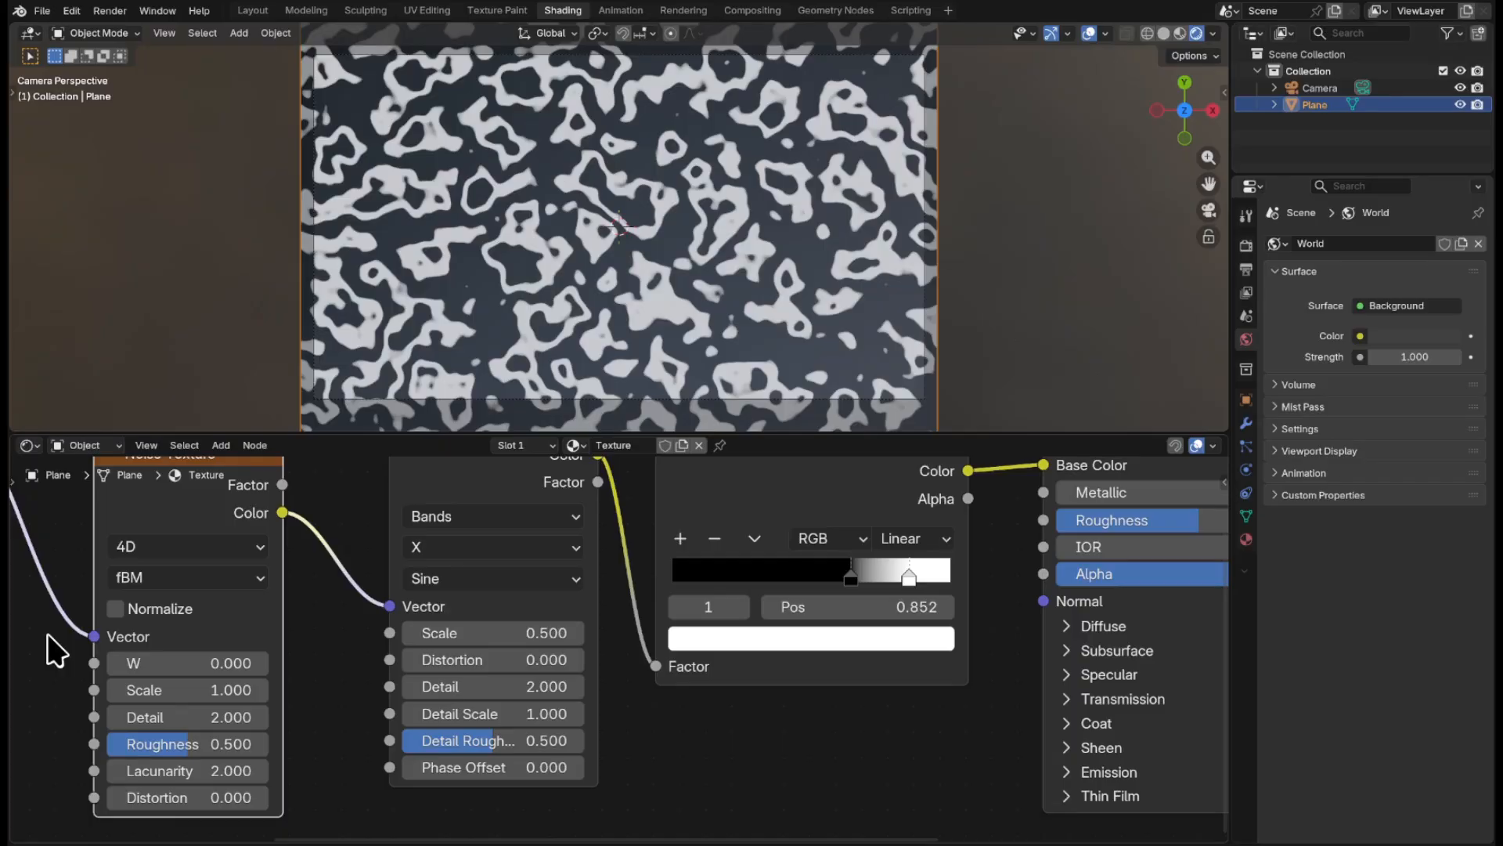
click(239, 717)
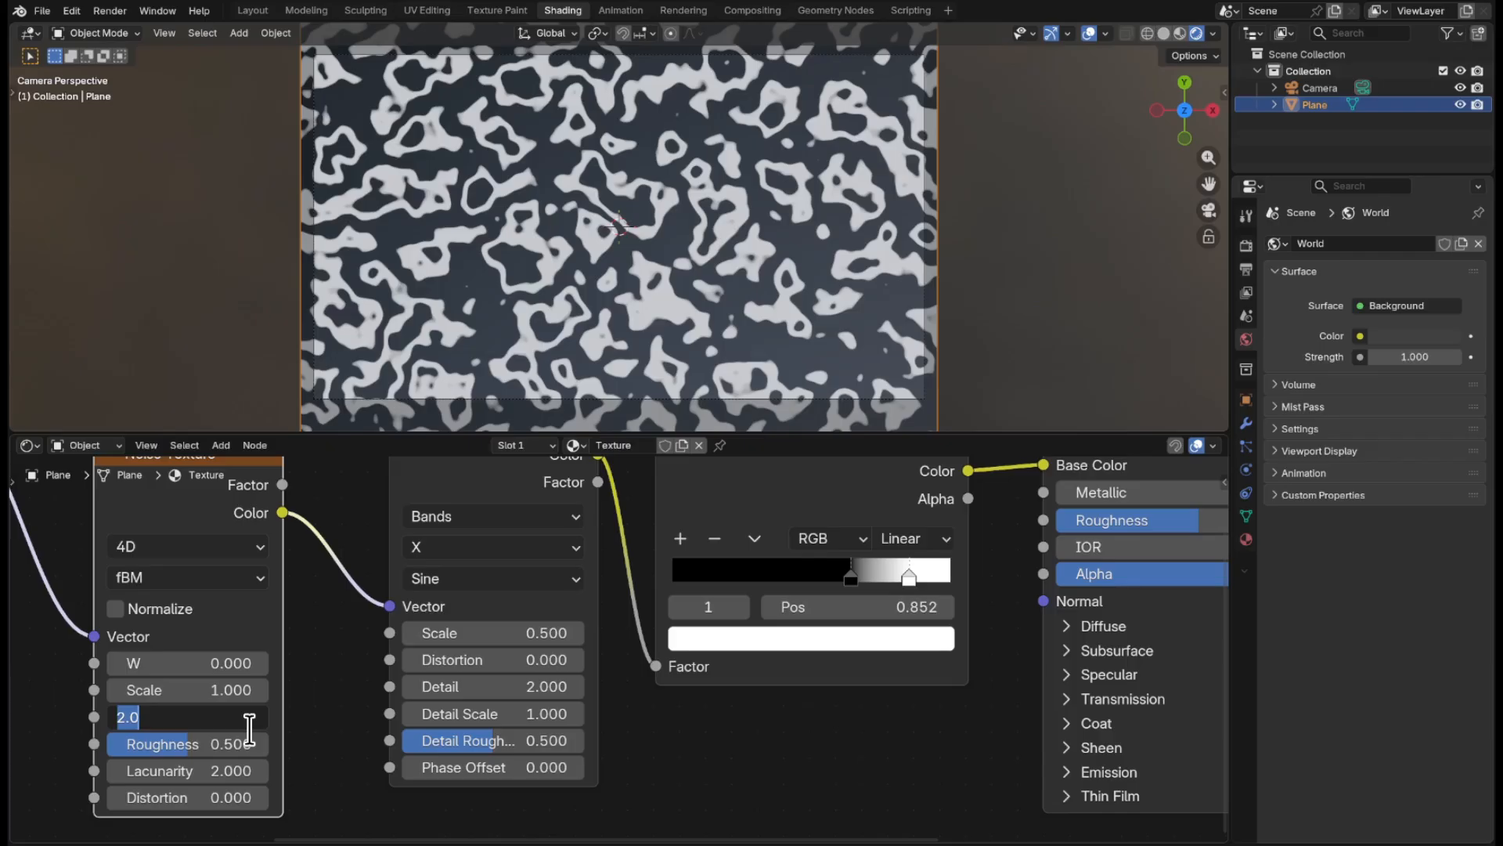
text(1)
key(Return)
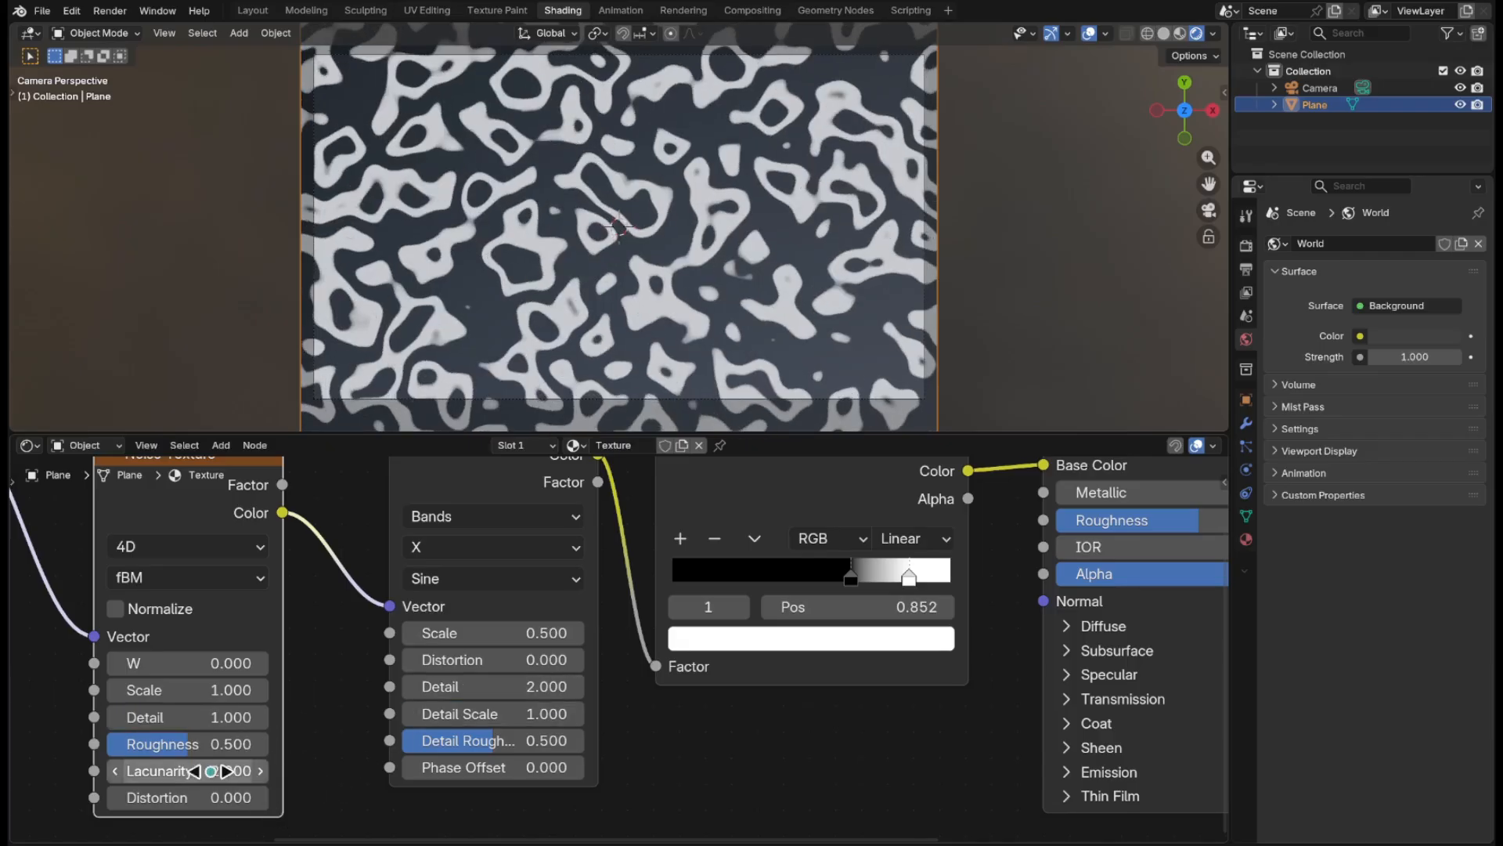
click(223, 743)
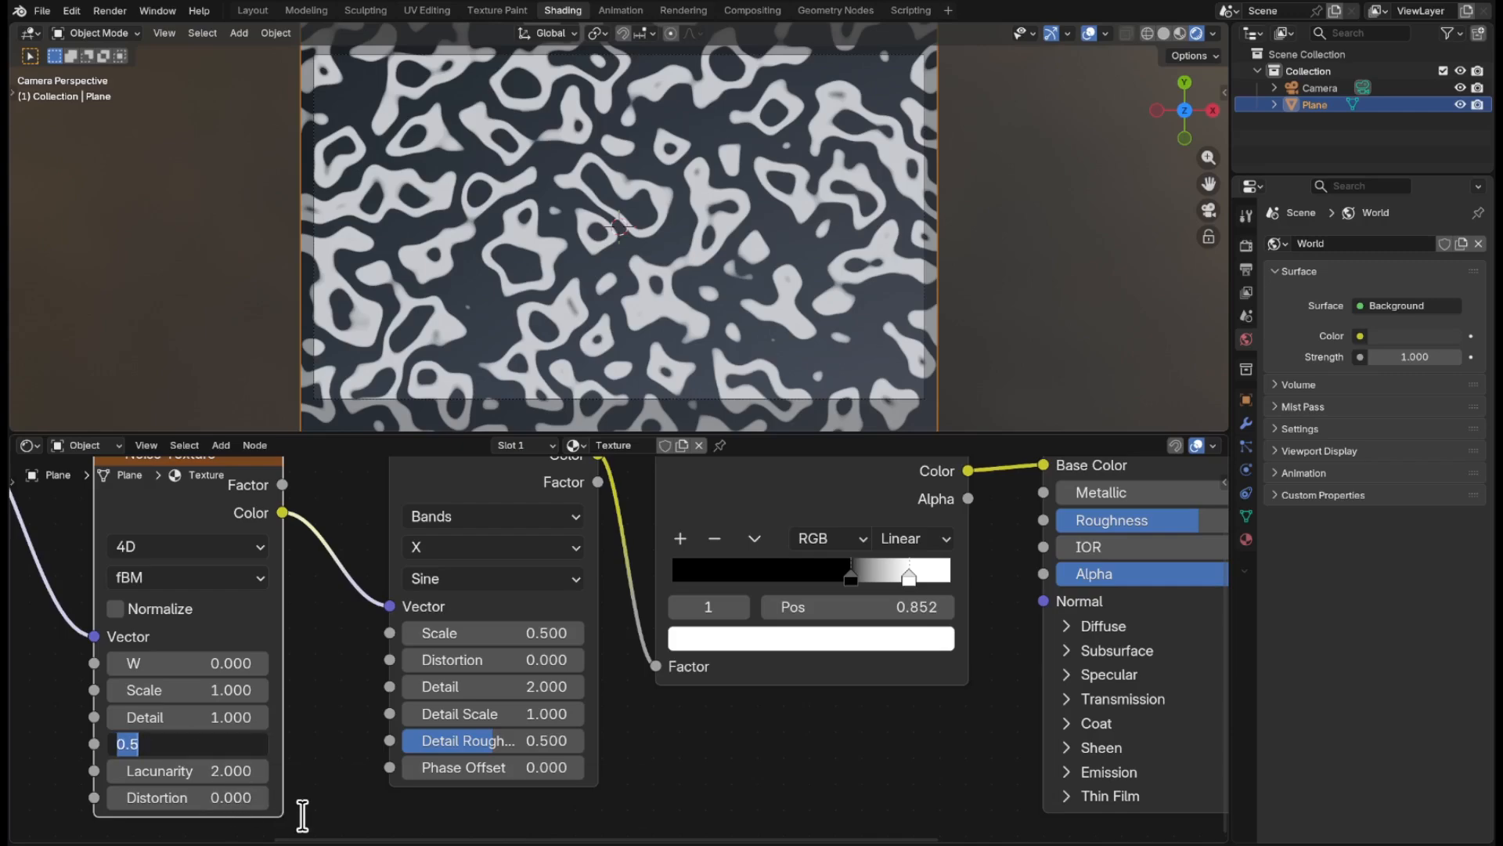
text(1)
key(Return)
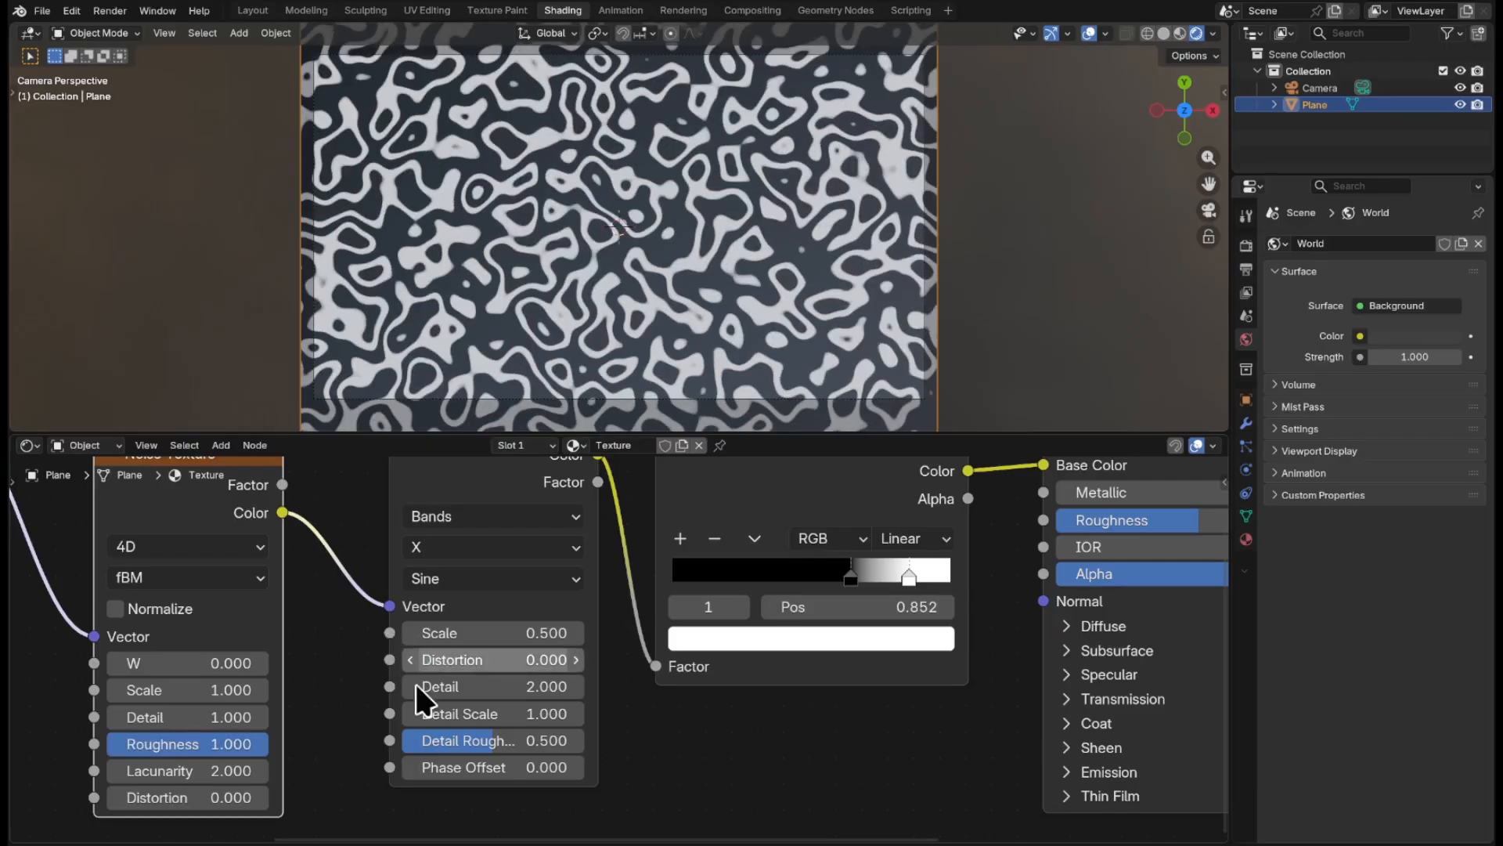
- Set the Noise Texture's Lacunarity to 0.1 and its Distortion to 1
click(227, 772)
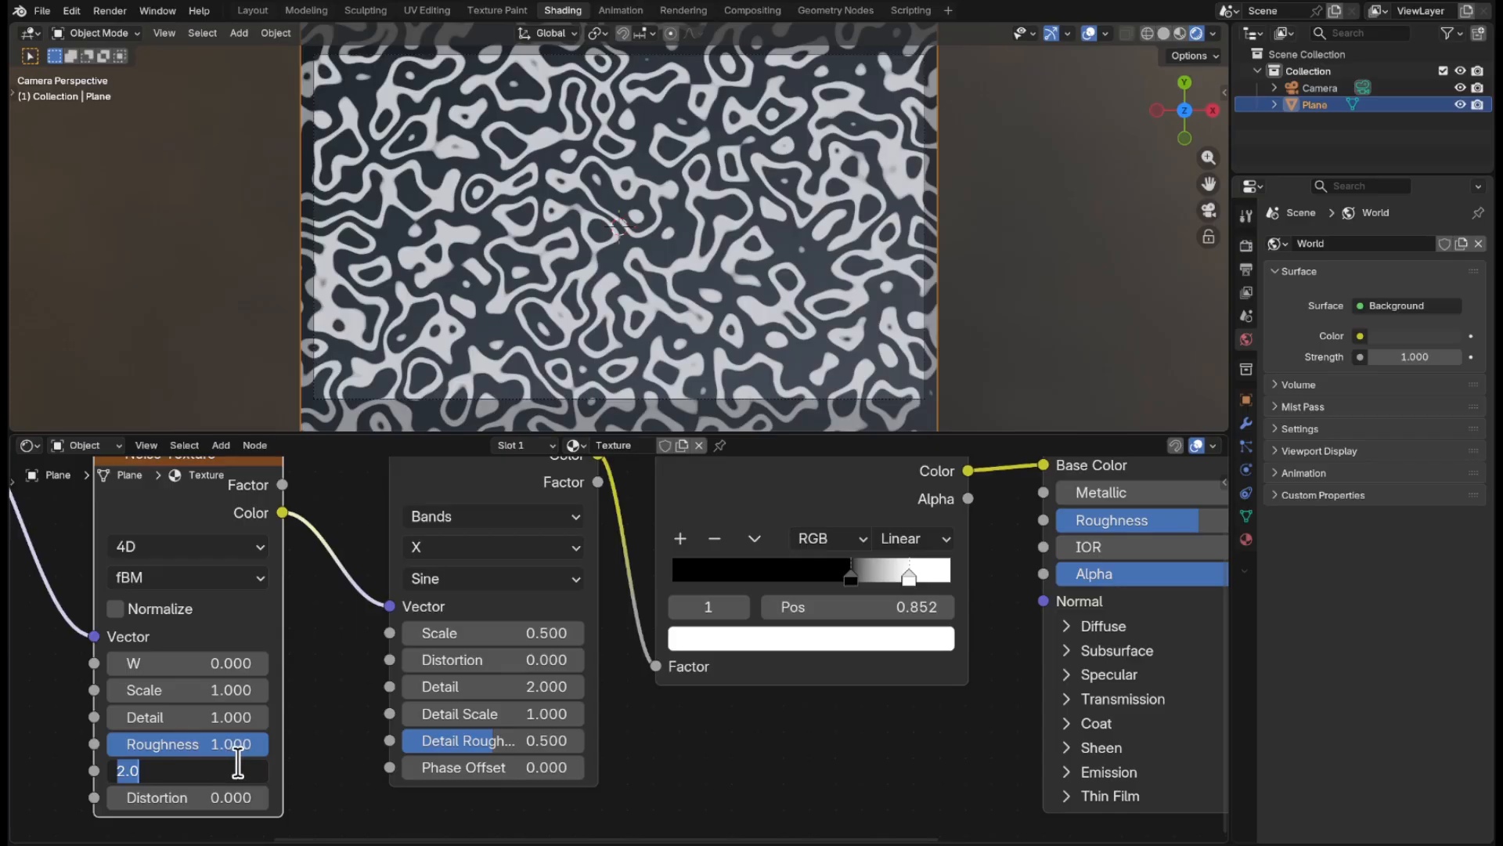
key(BackSpace)
text(.1)
key(Return)
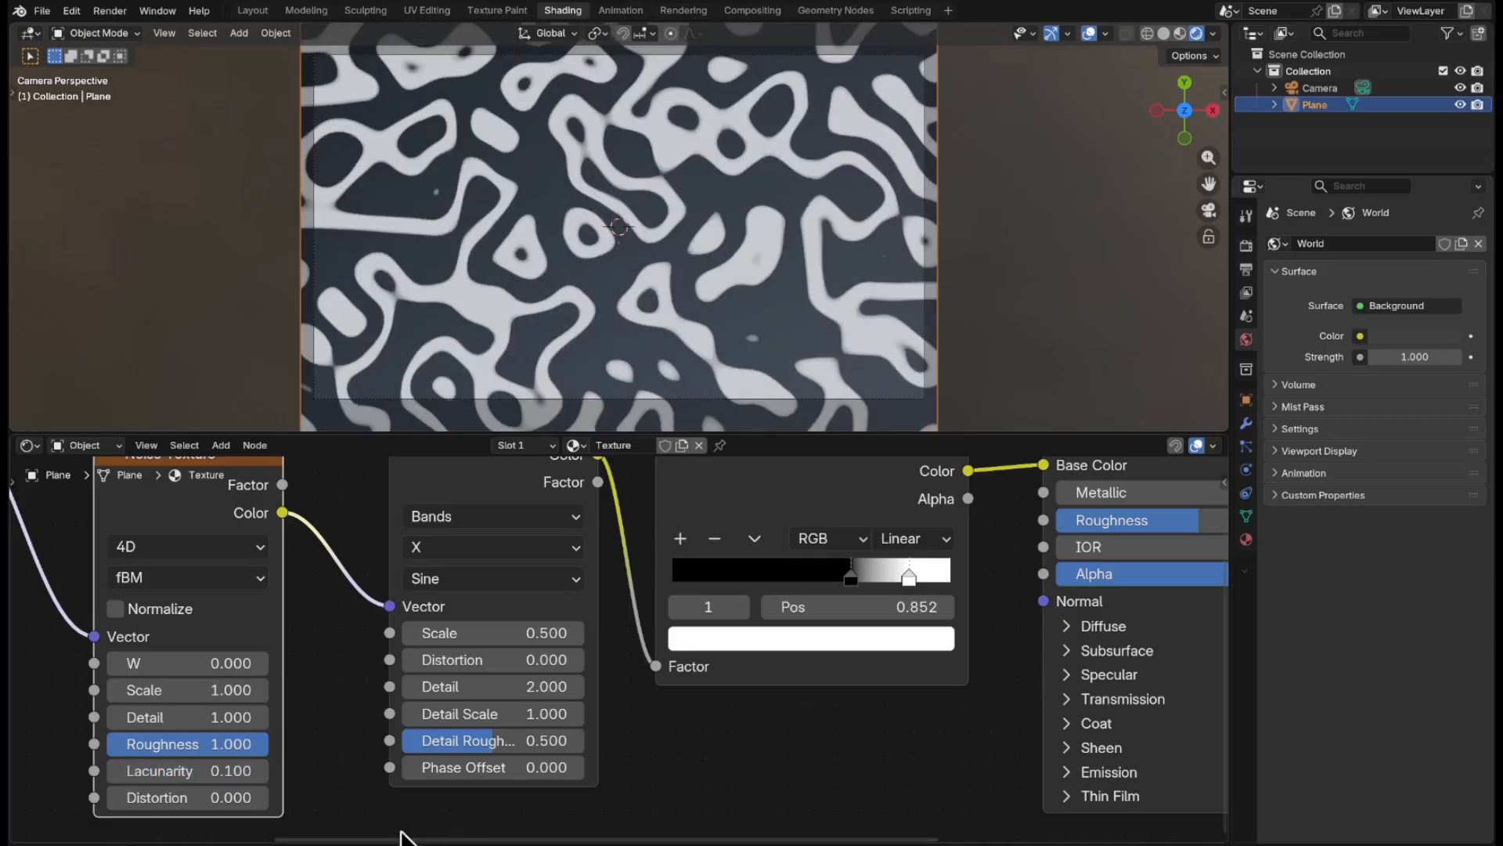
click(229, 797)
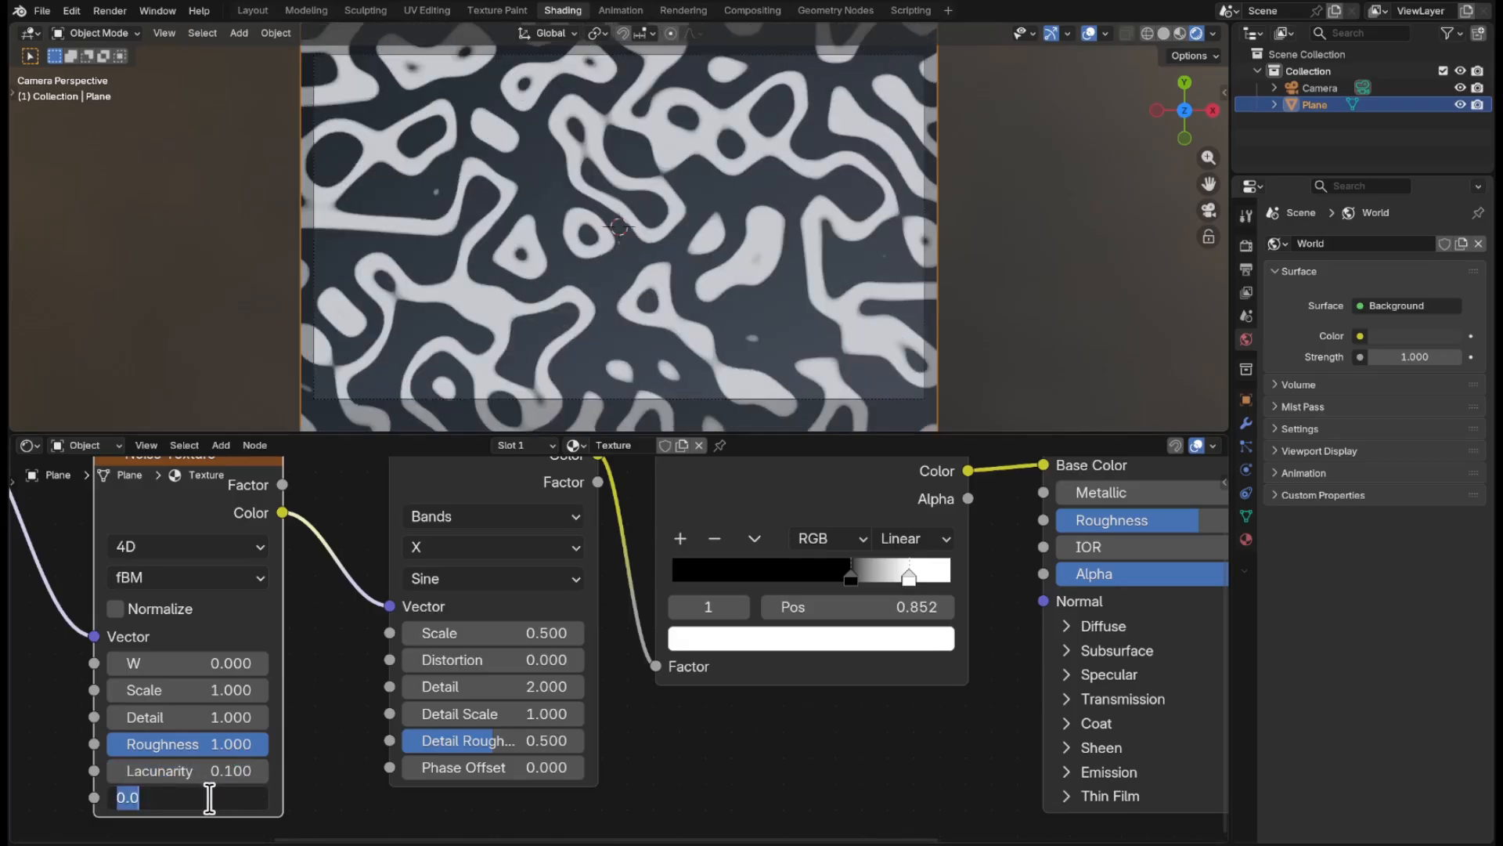
text(1)
key(Return)
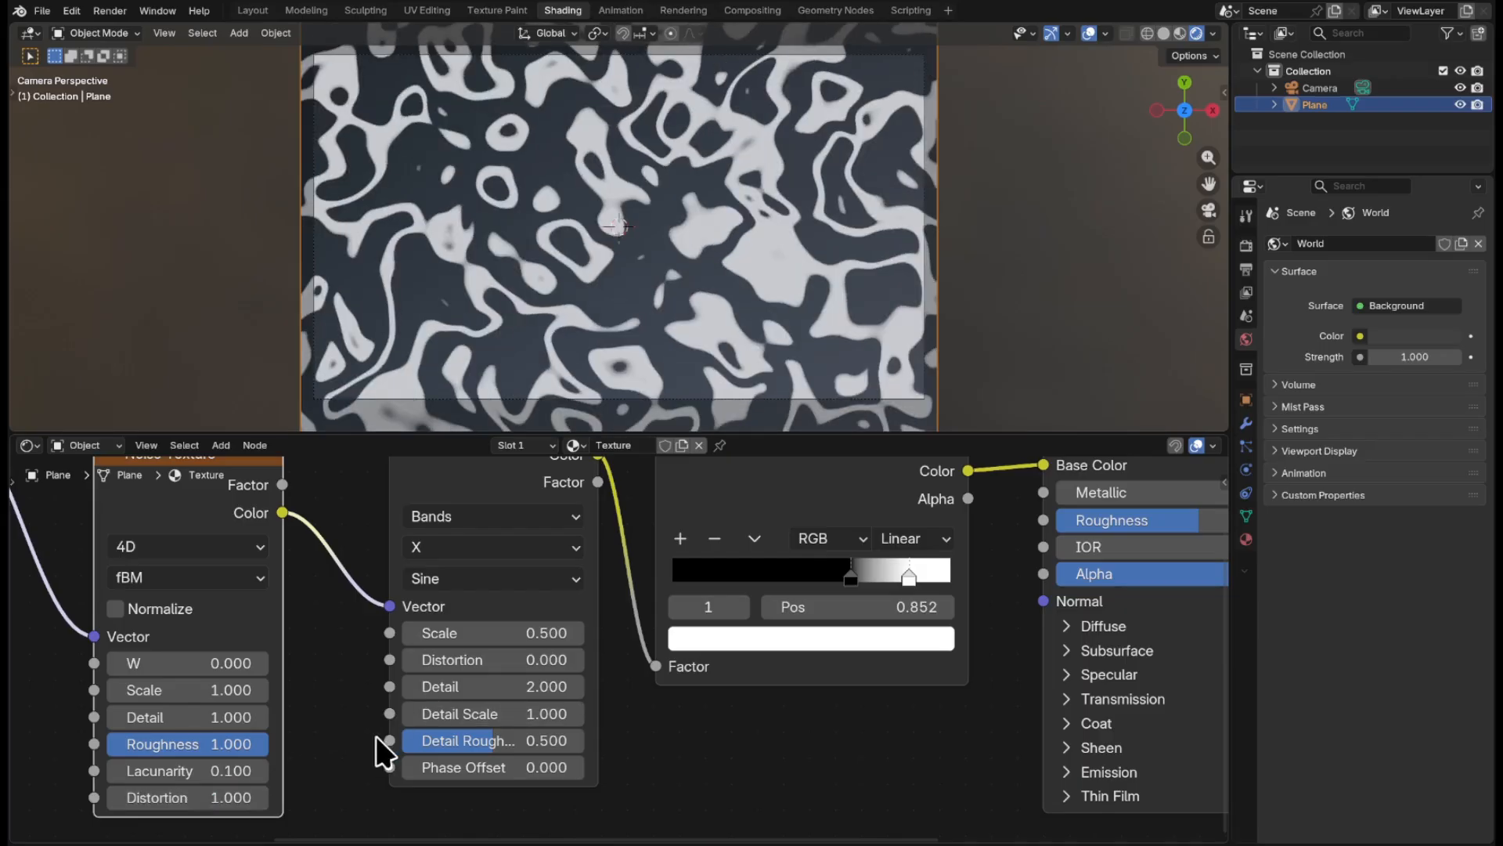
- Set the Mapping node's X scale to 0.5 to stretch the pattern horizontally
scroll(352, 678, down, 2)
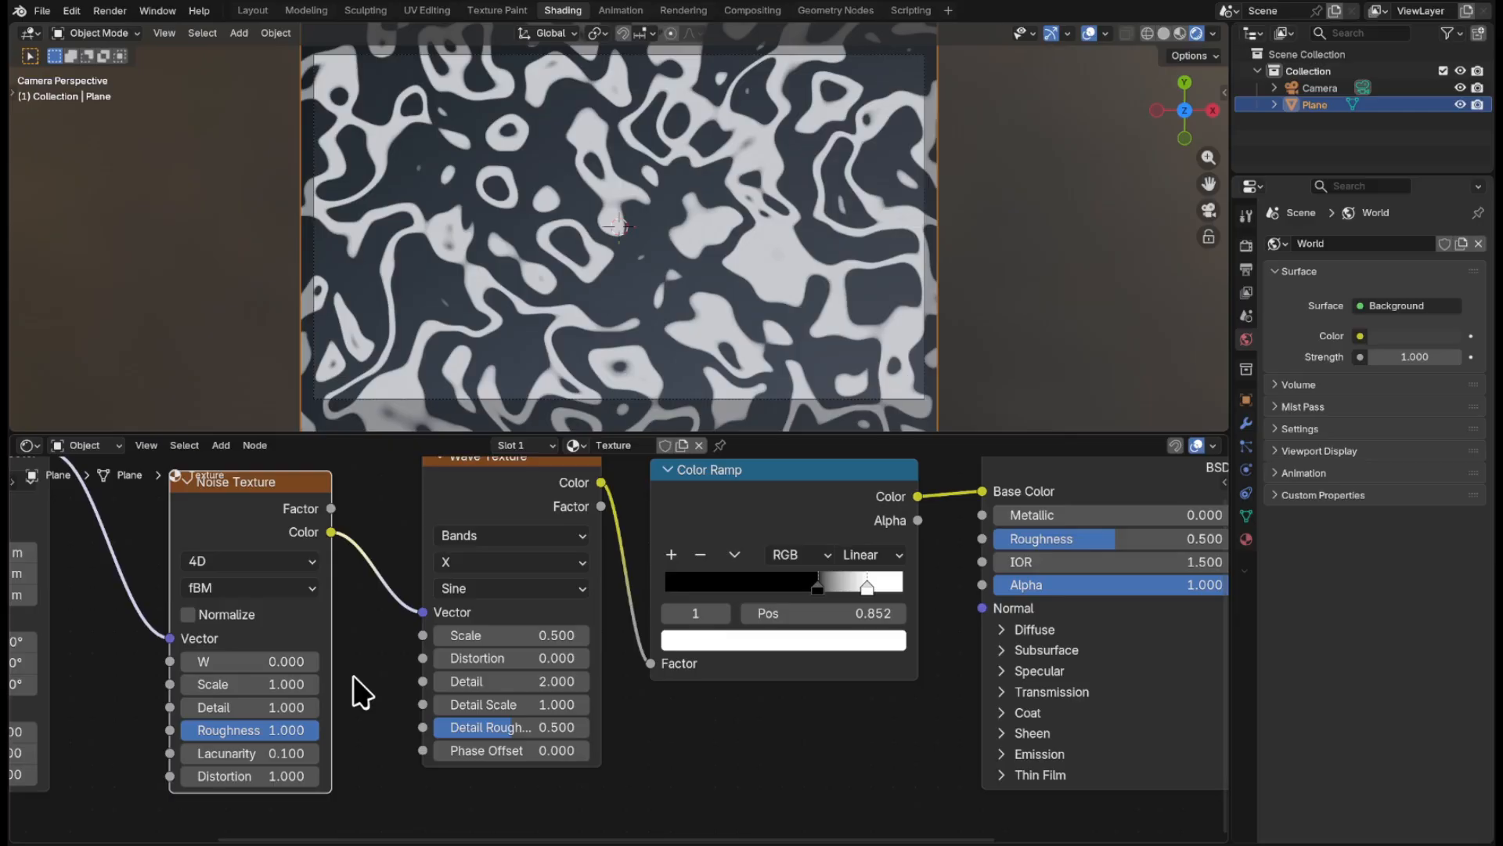
middle_drag(360, 673, 629, 625)
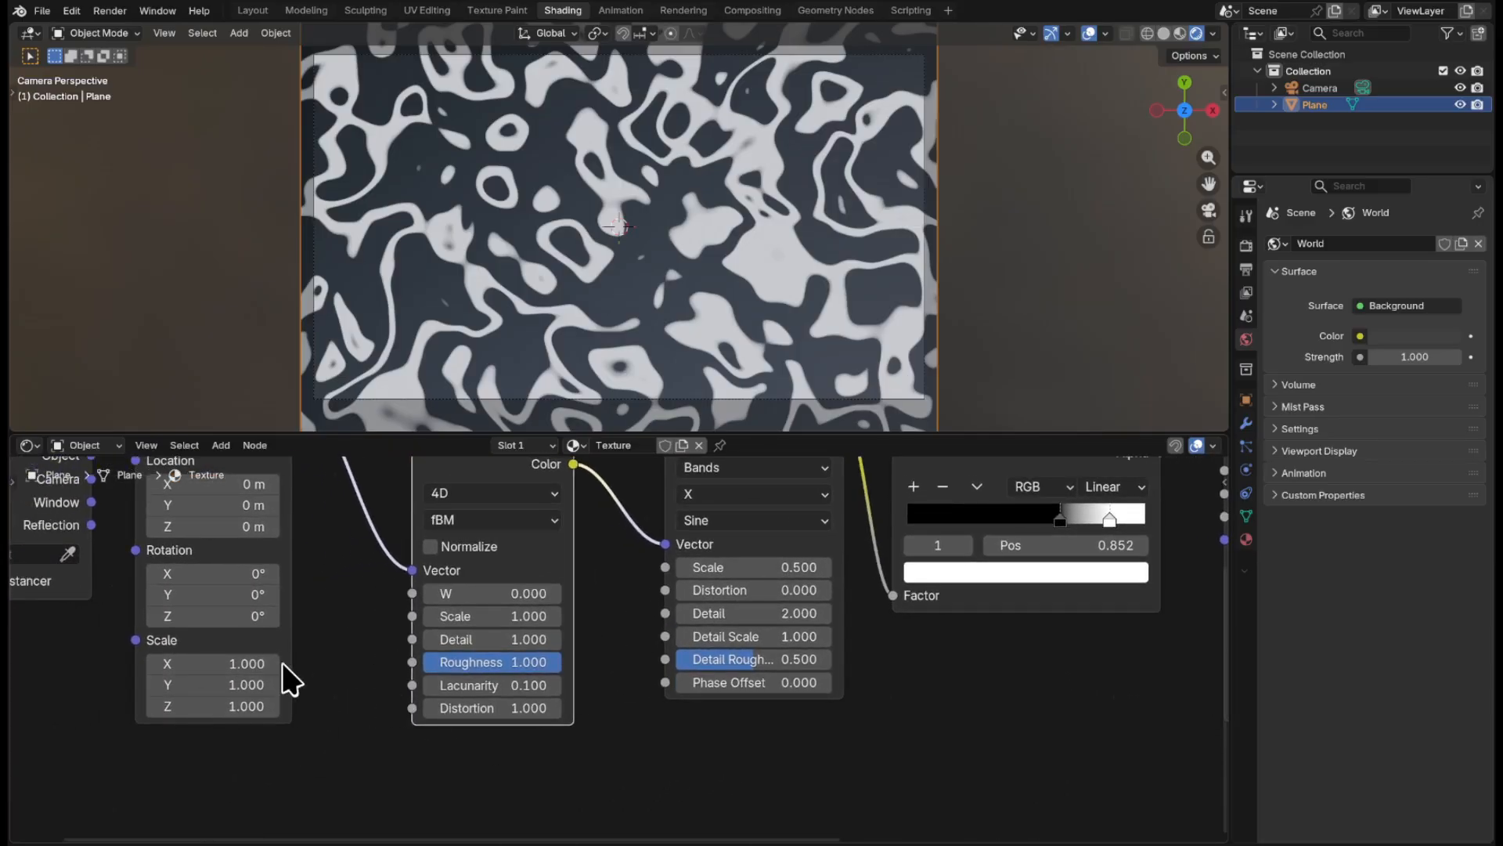
click(239, 665)
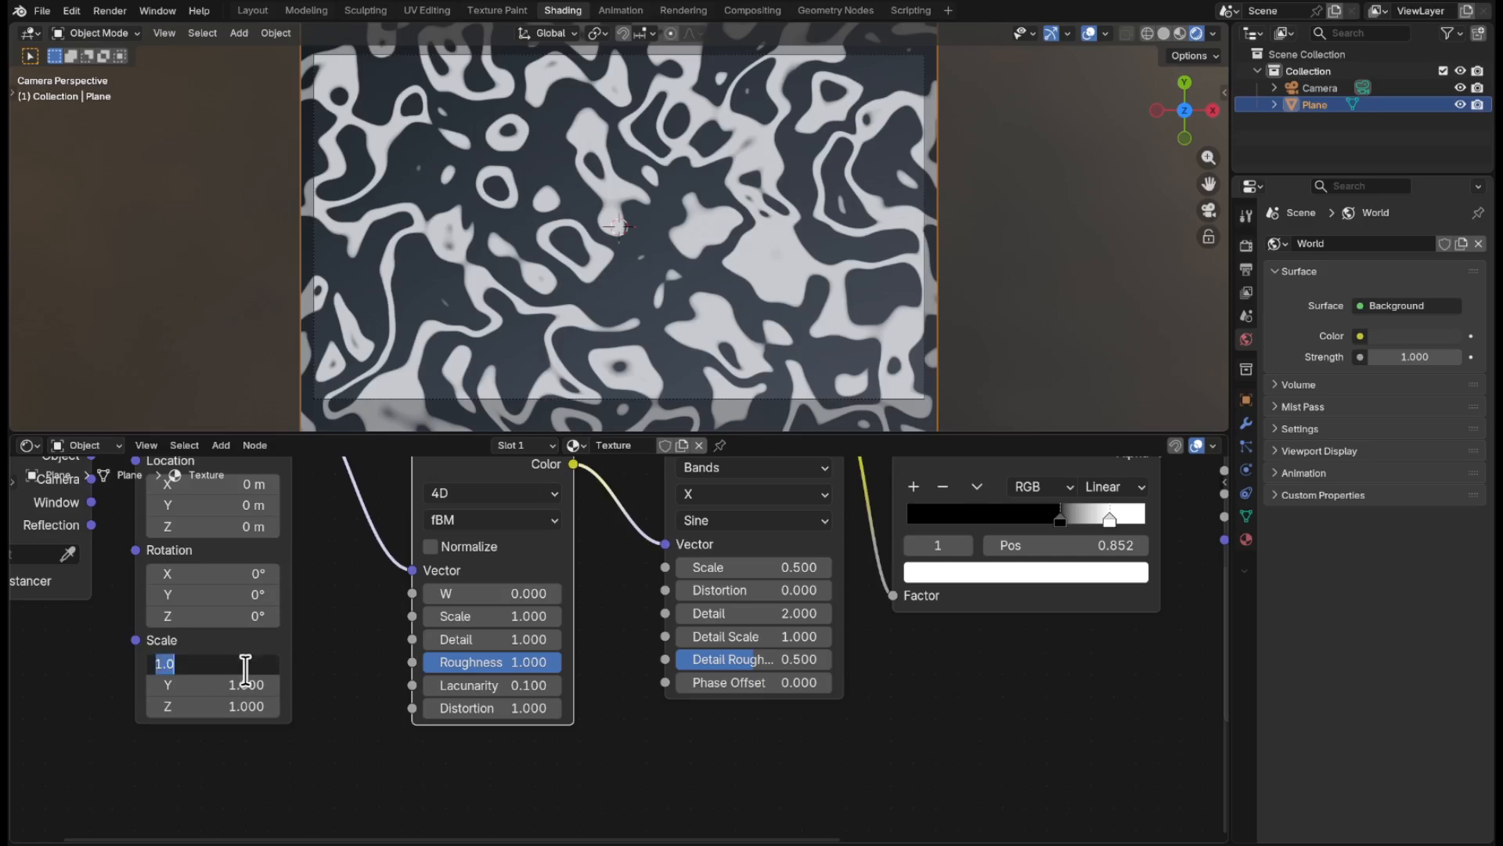
key(BackSpace)
text(.5)
key(Return)
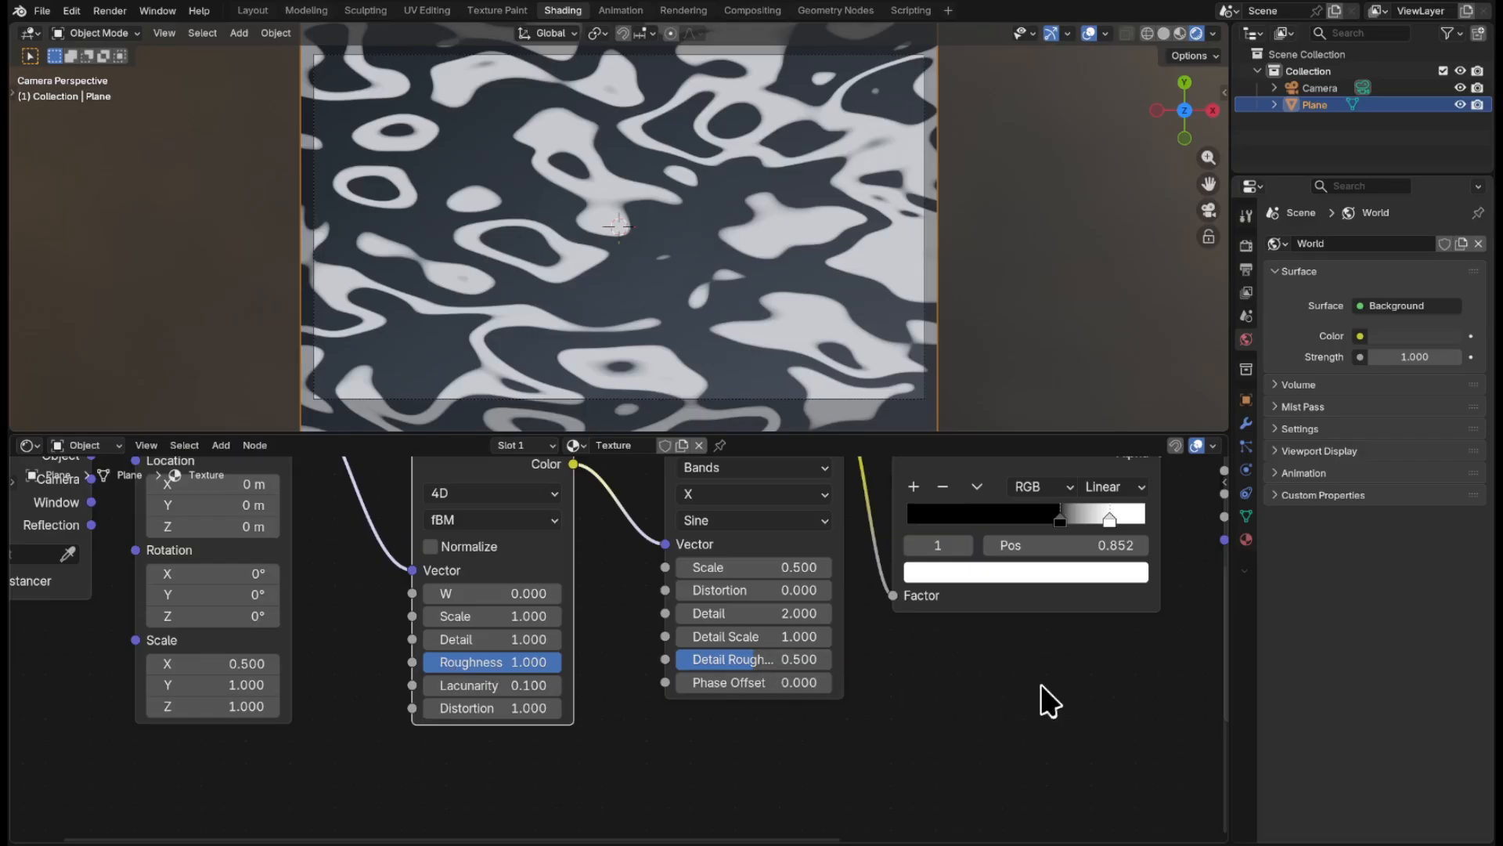
- Set the Wave Texture's Distortion to 5, Detail to 0 and Detail Scale to 5
middle_drag(1077, 689, 769, 834)
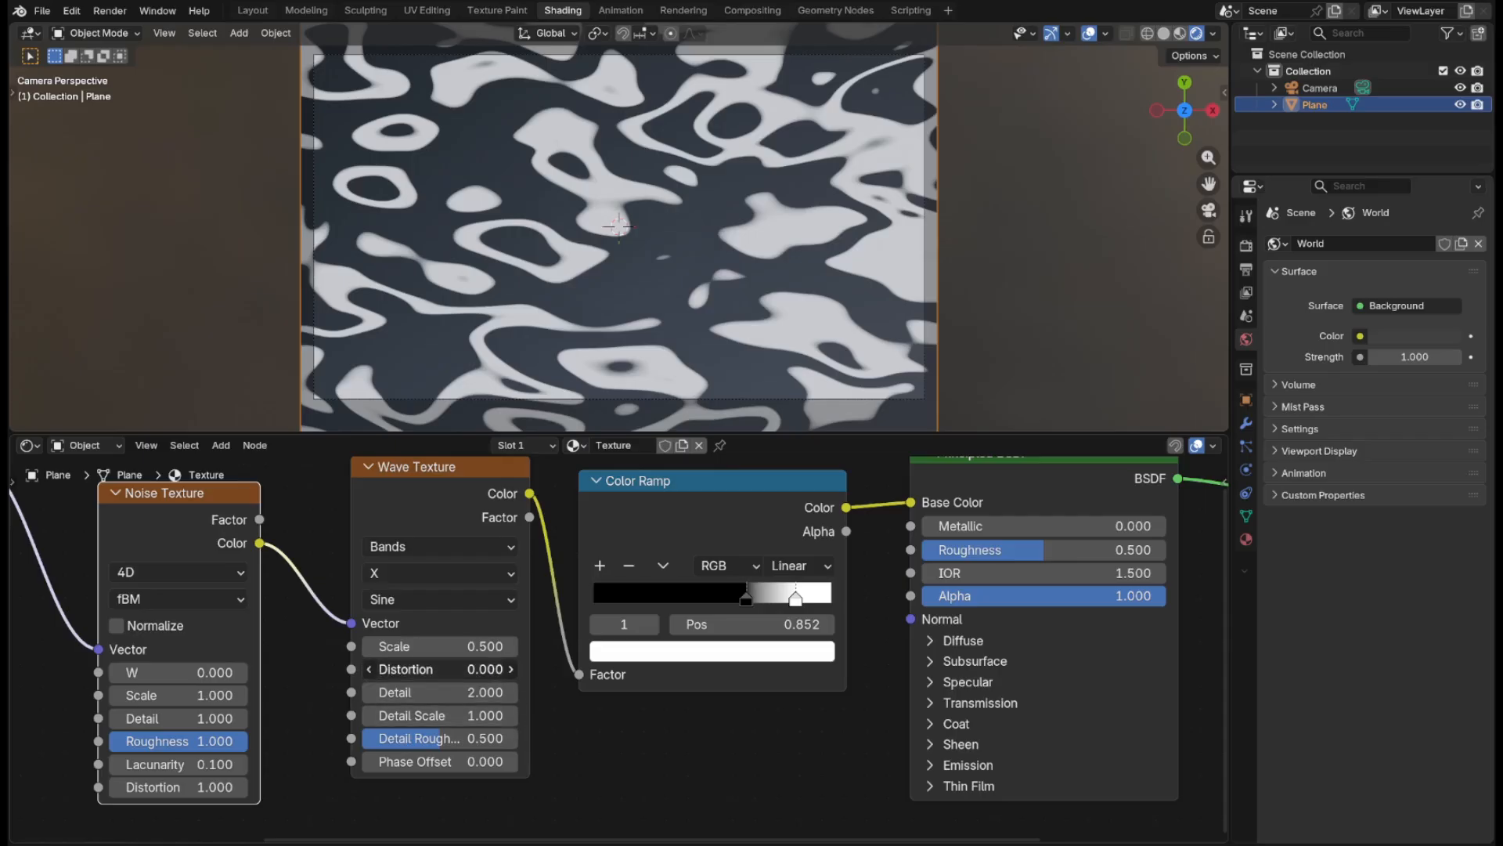
click(499, 671)
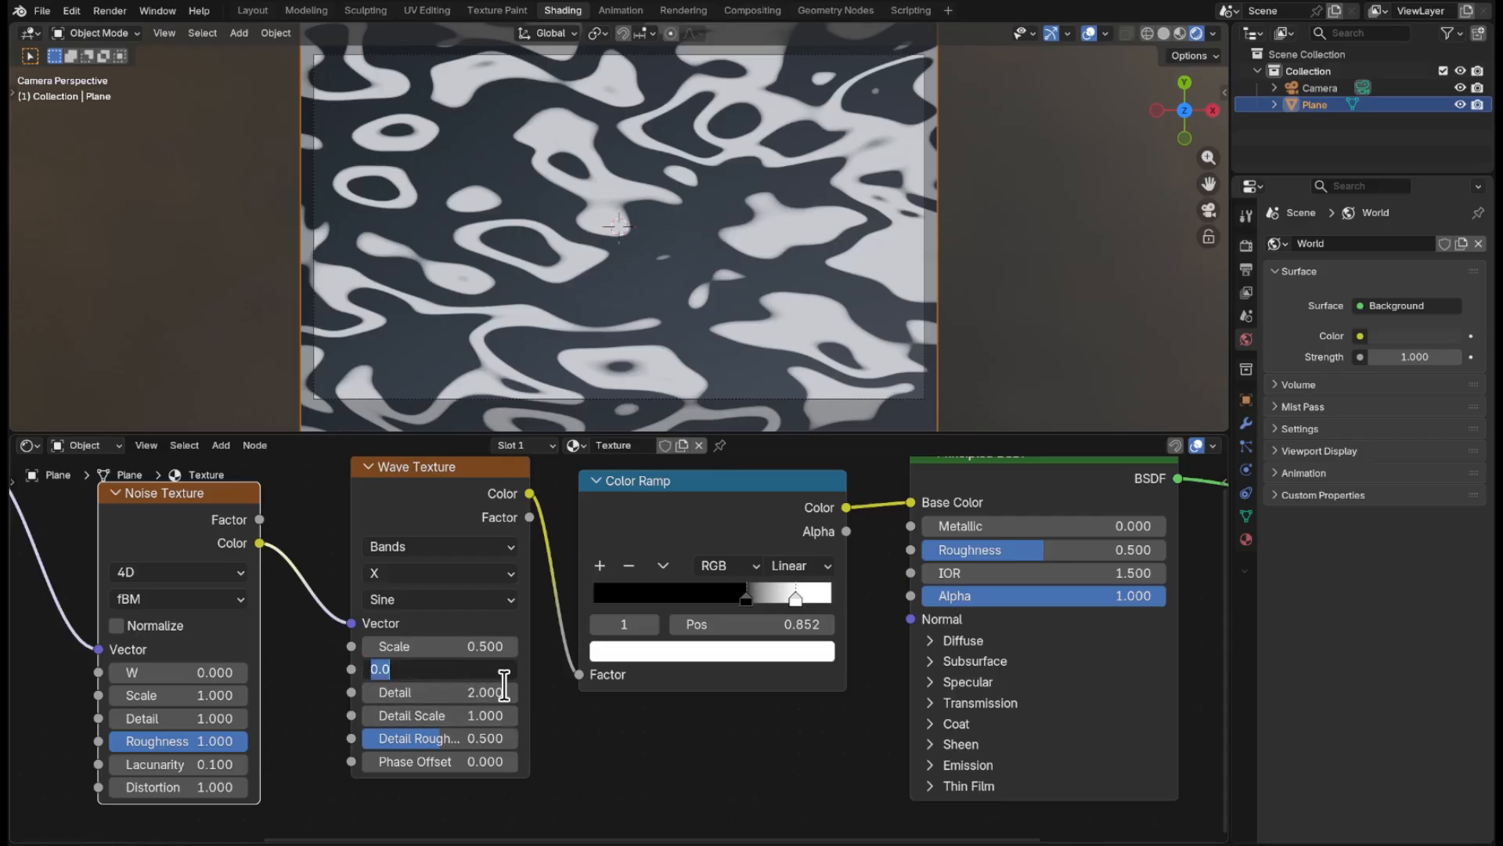
text(5)
key(Tab)
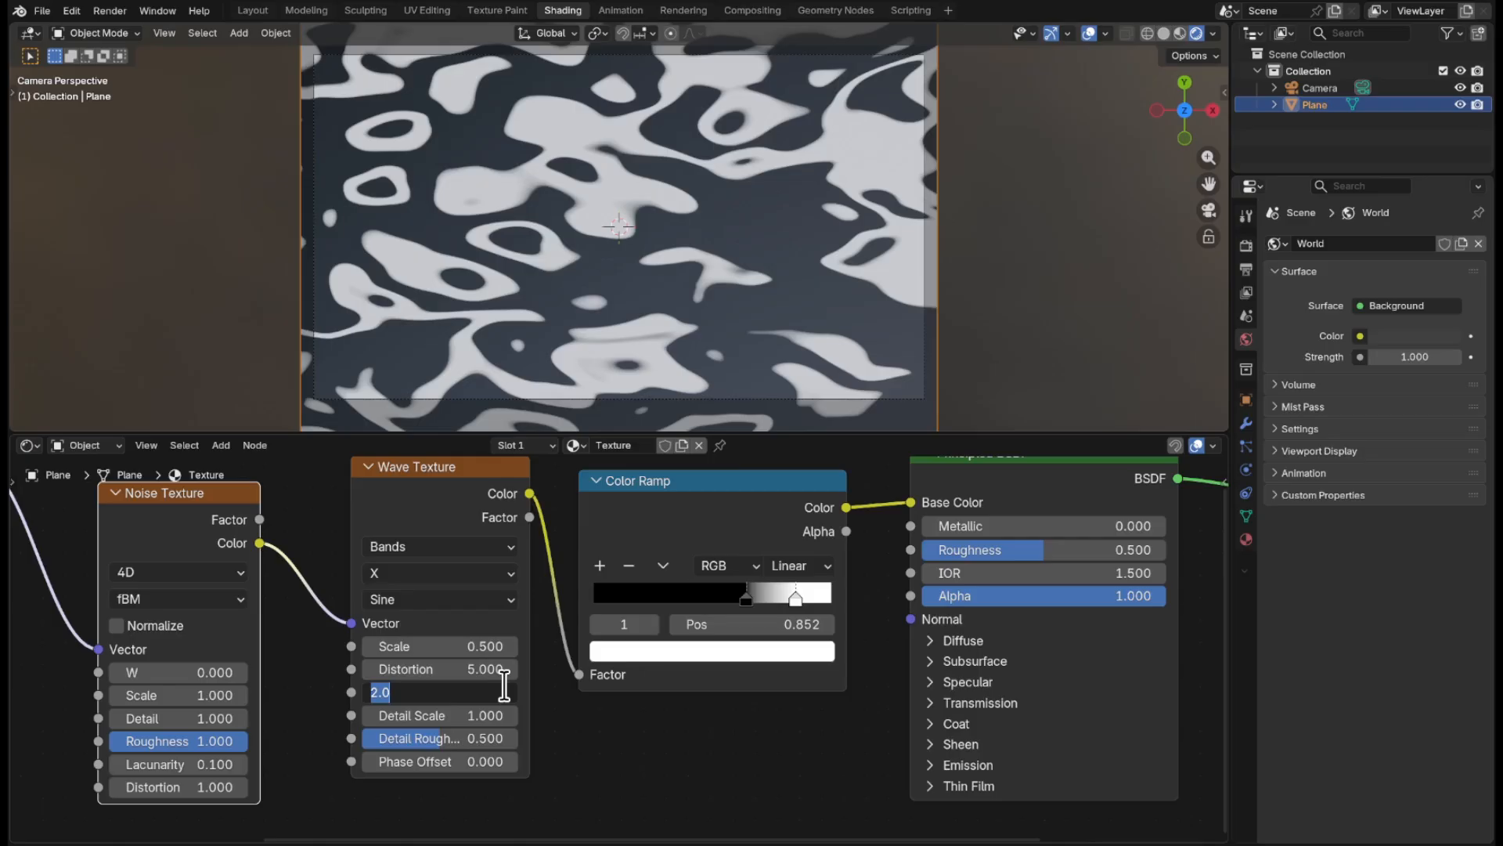
text(0)
key(Tab)
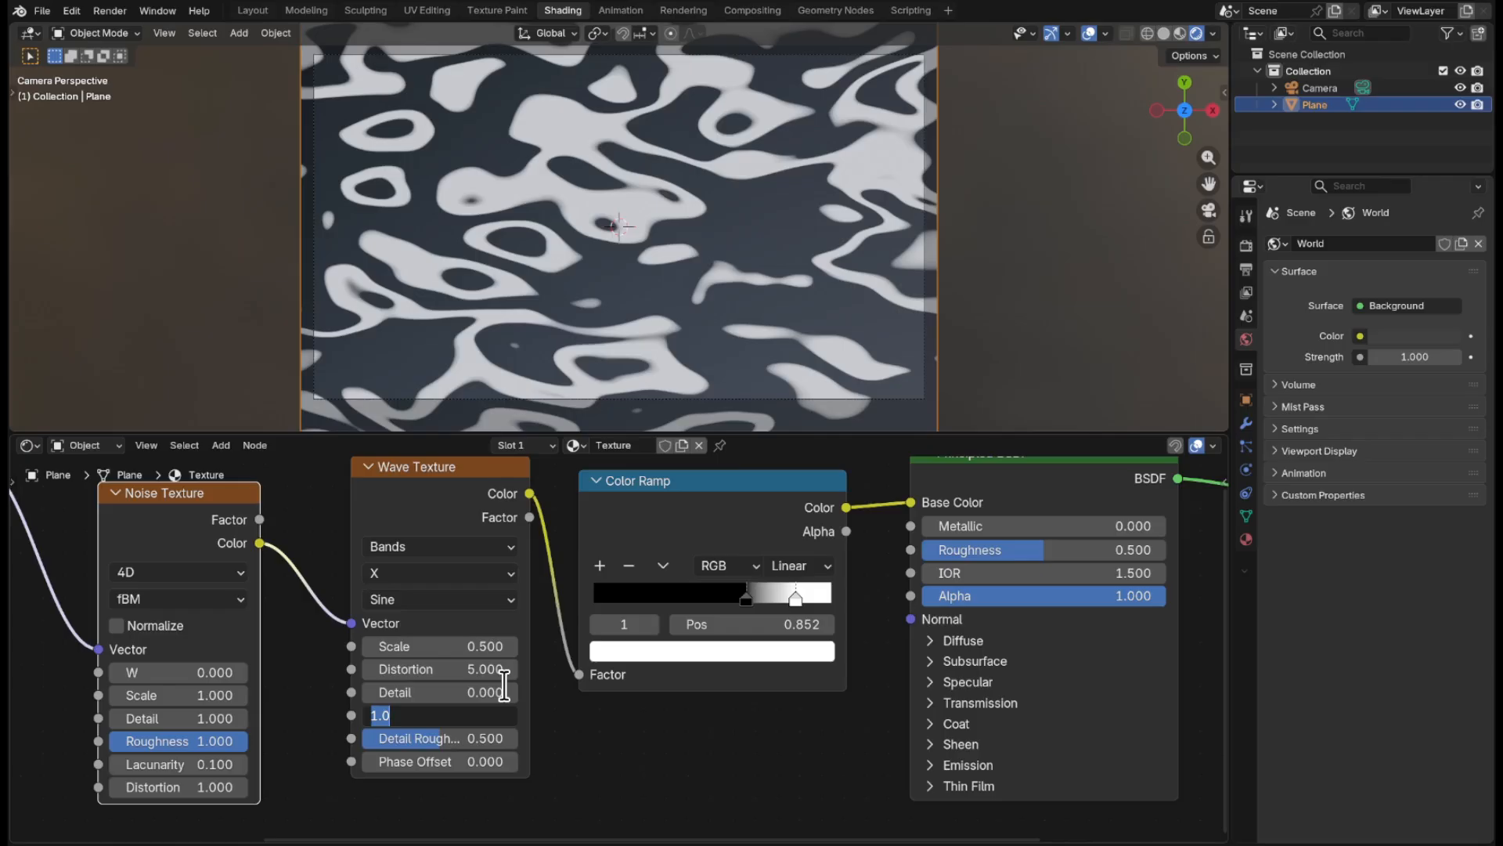
text(5)
key(Return)
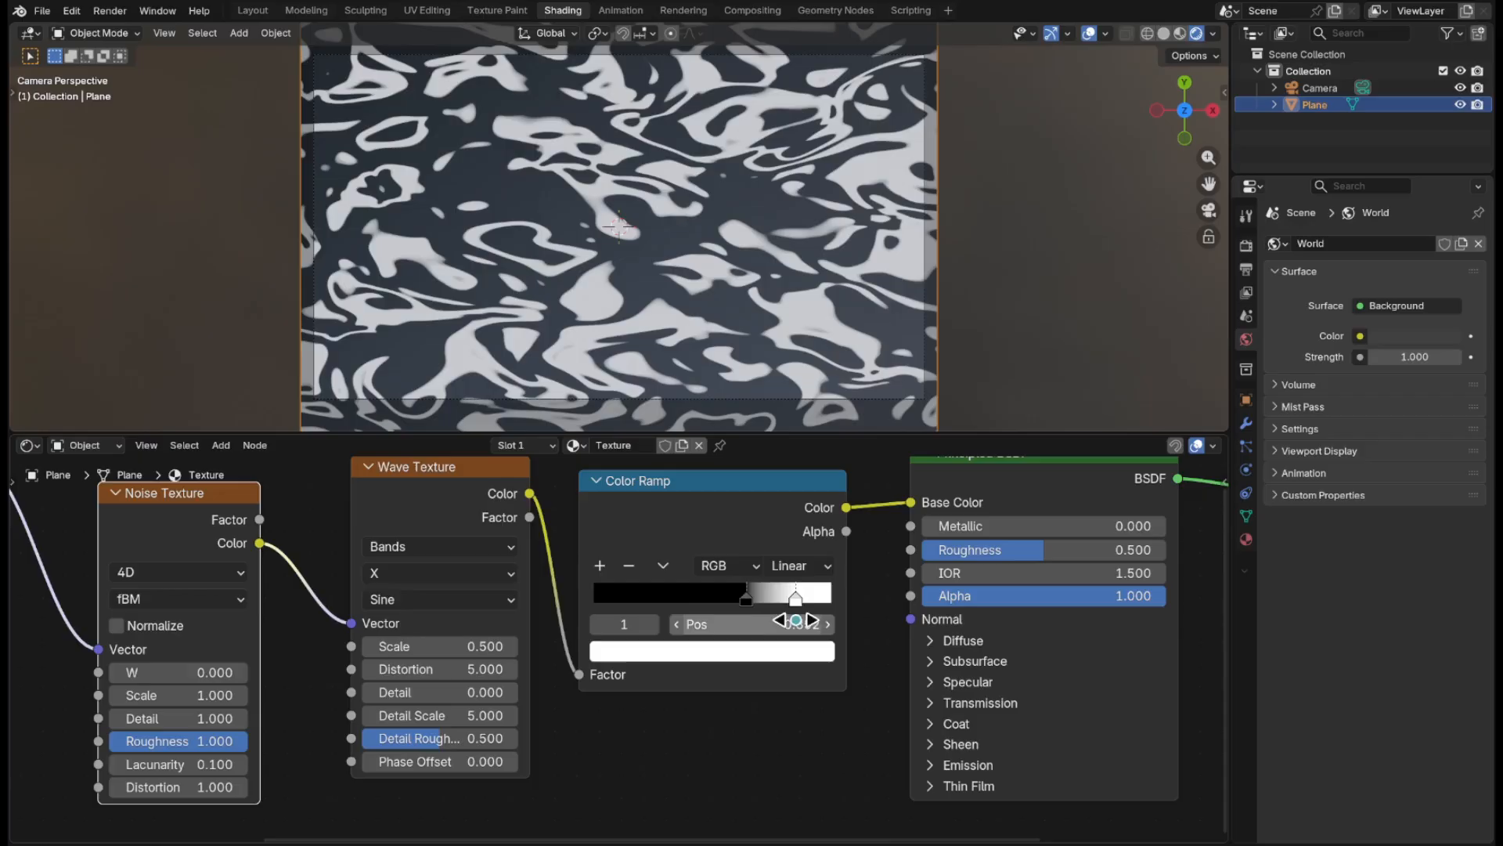
- Move the Color Ramp's white stop to the ramp's far end and add three stops between the black and white stops
drag(796, 603, 830, 607)
click(748, 599)
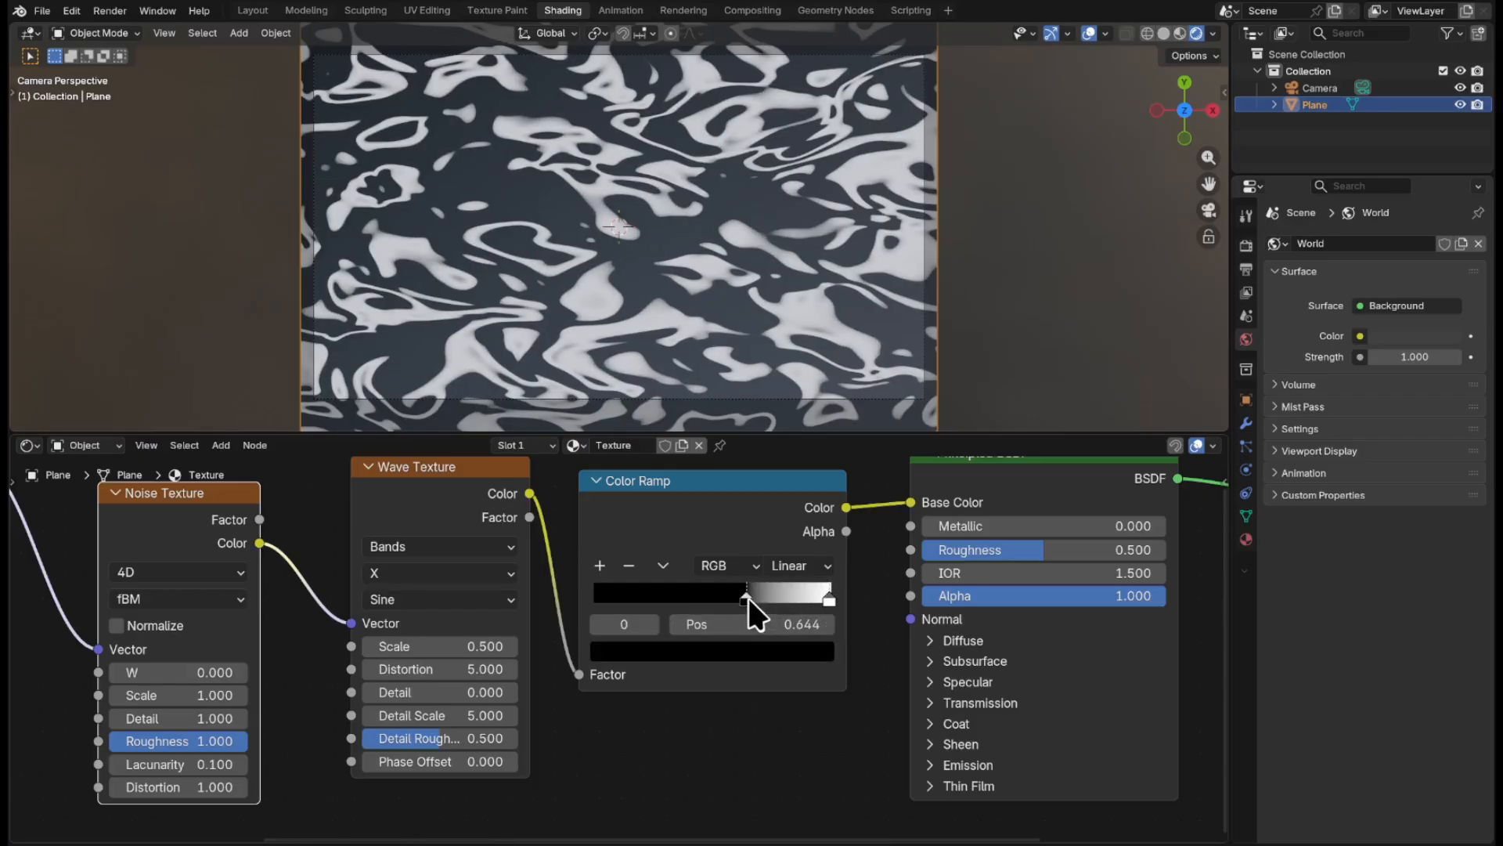
click(599, 566)
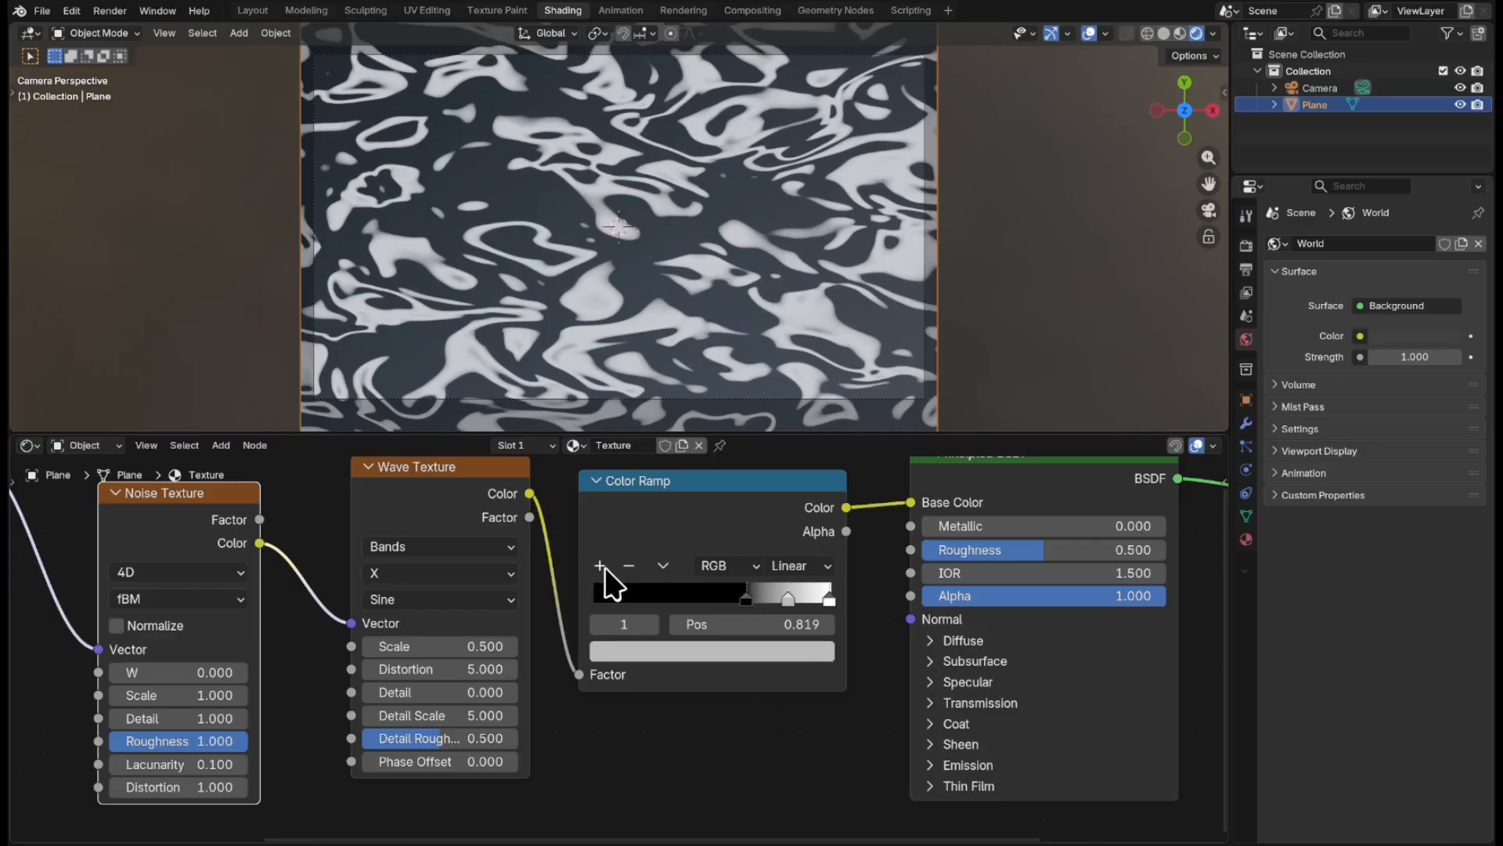
click(600, 566)
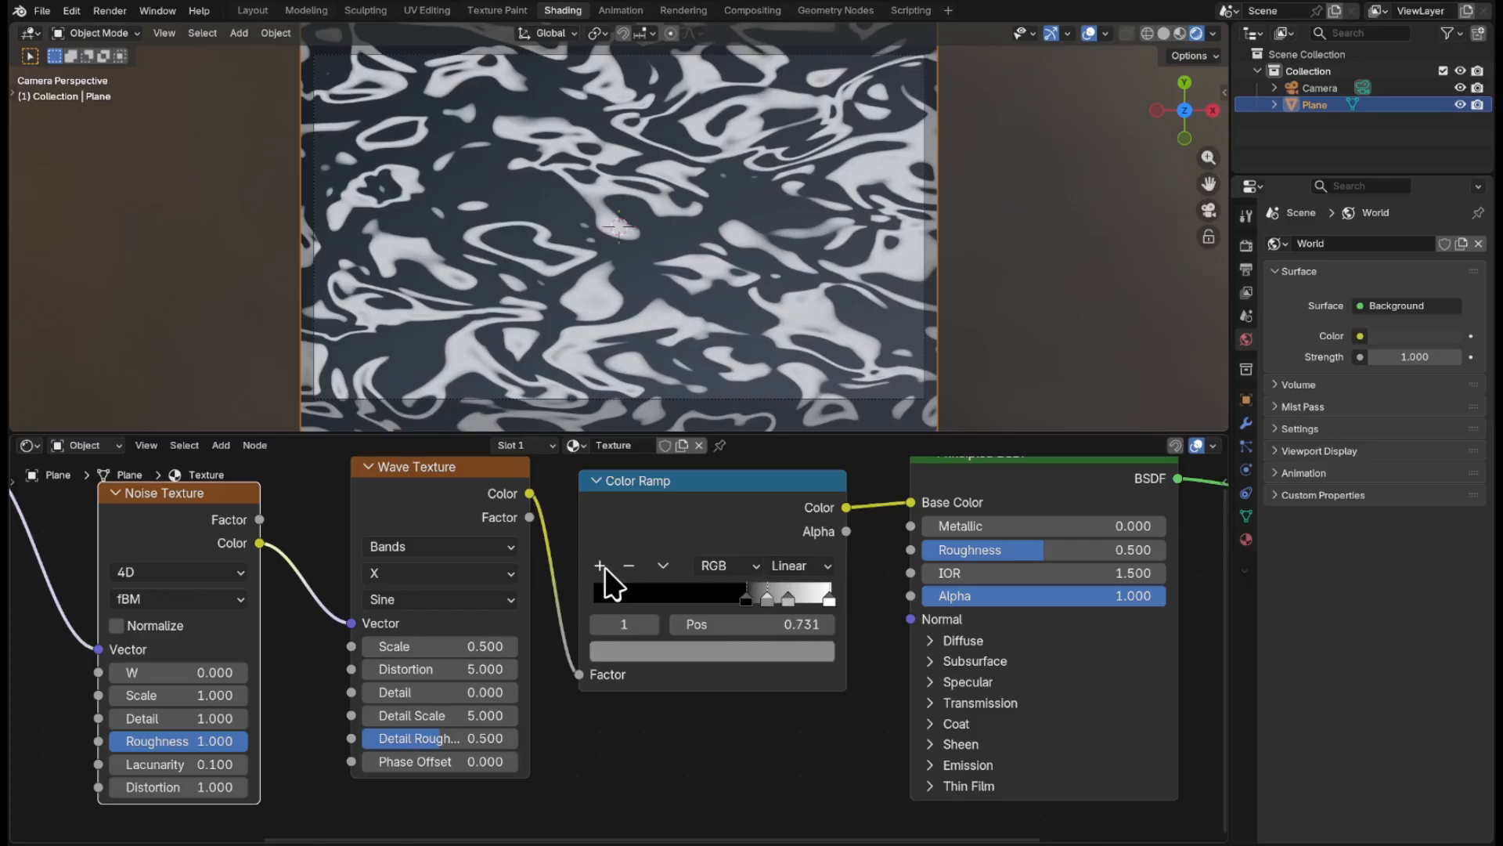
click(601, 567)
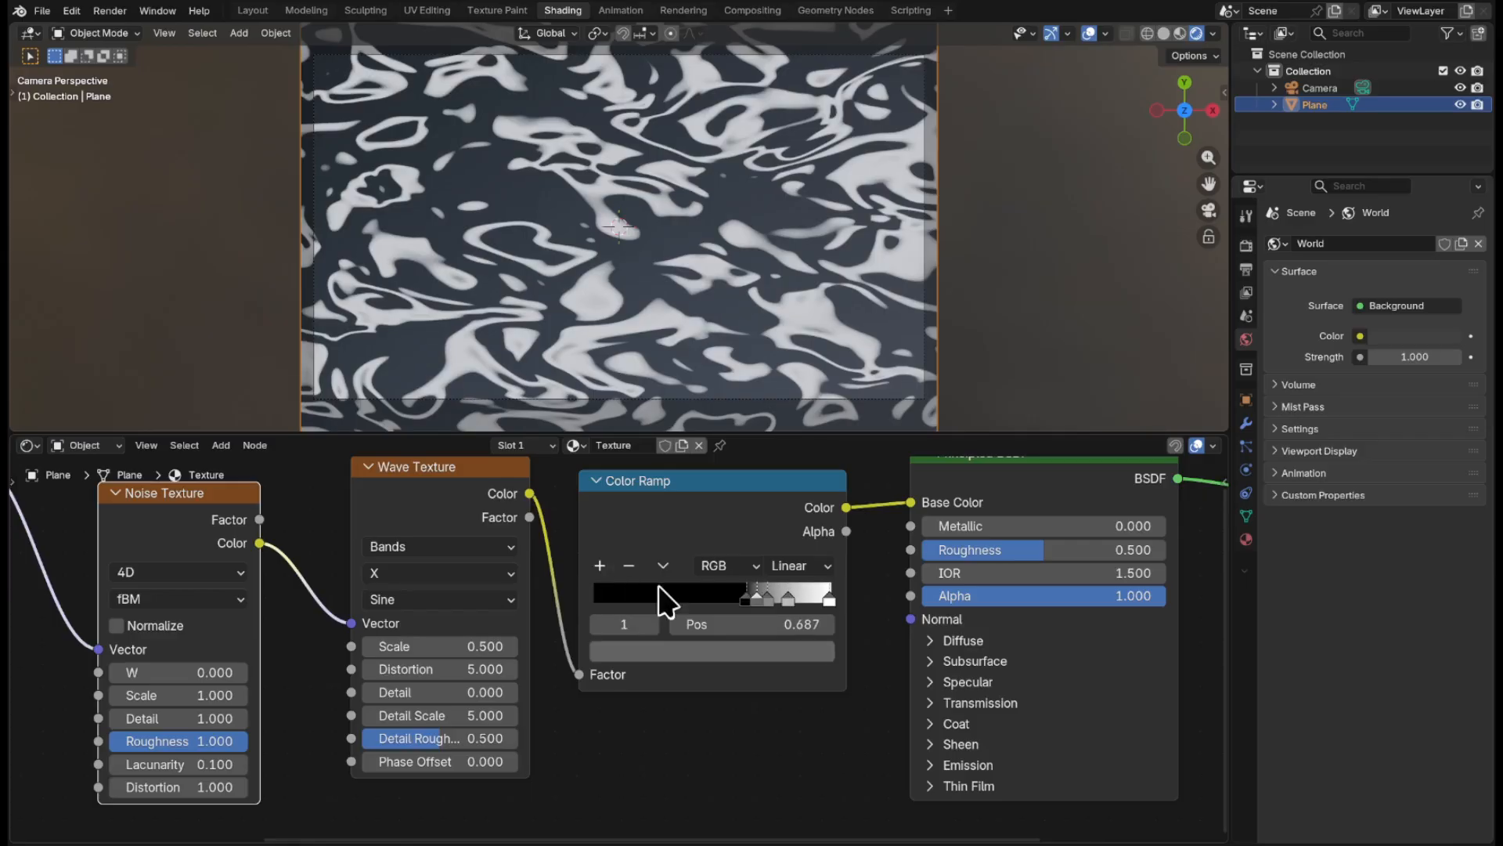
- Place the Color Ramp's last stop at position 1.000 and change its color from white to pure red
click(838, 604)
click(827, 593)
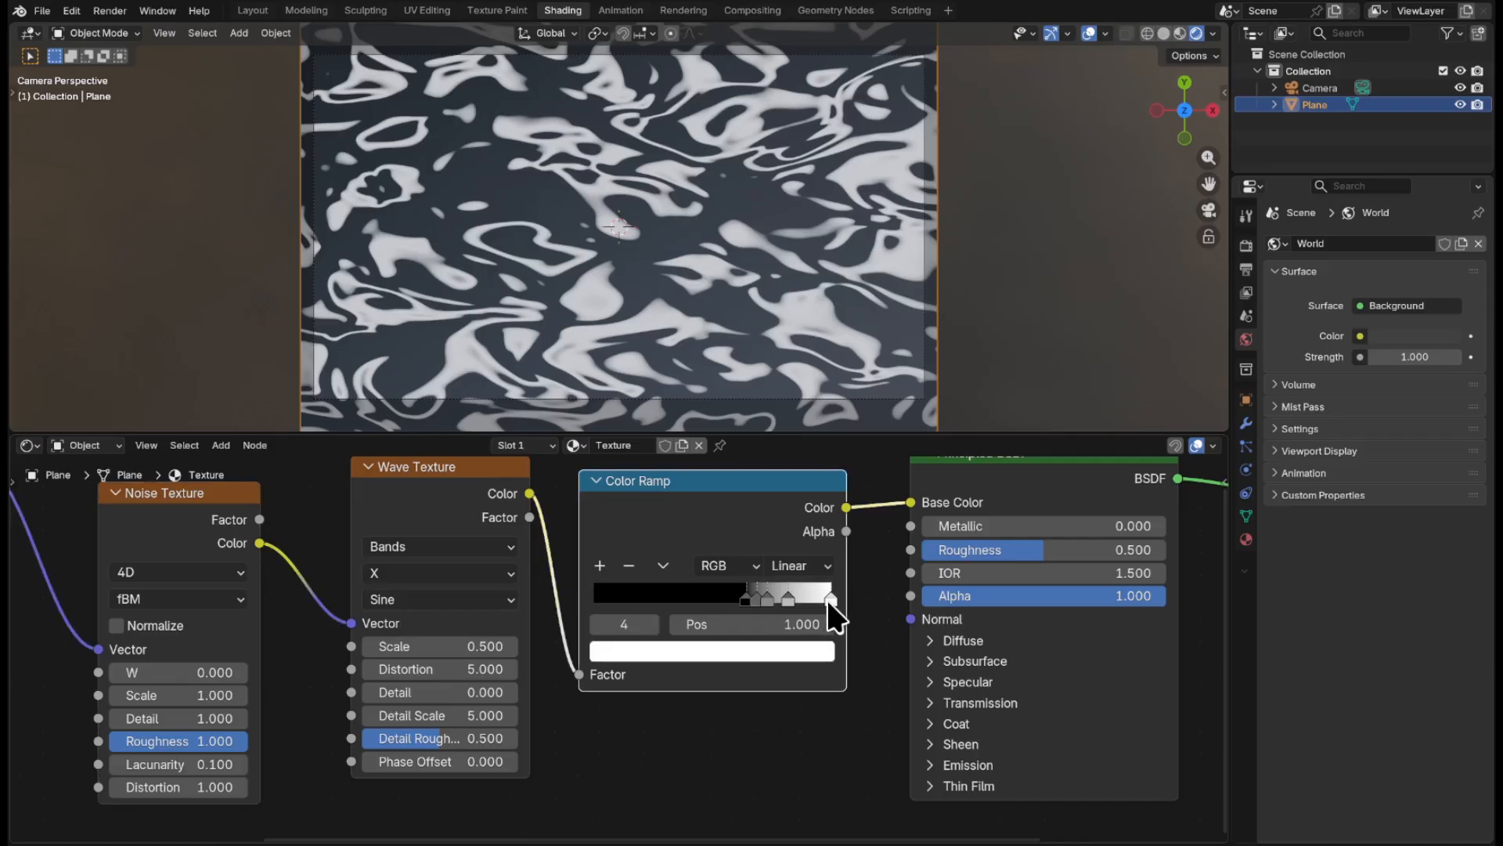
click(816, 652)
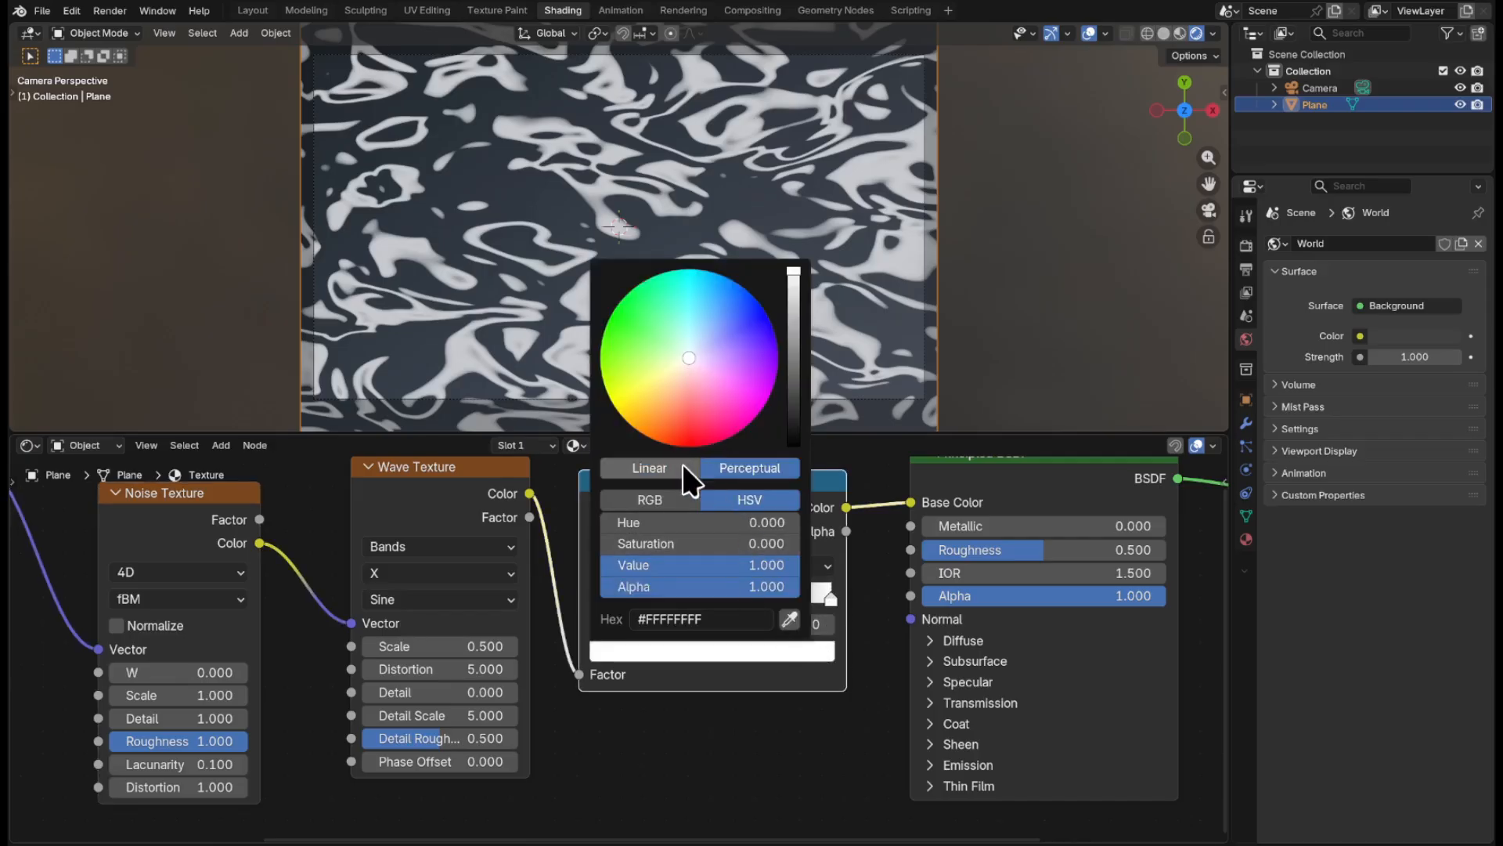
drag(688, 441, 689, 447)
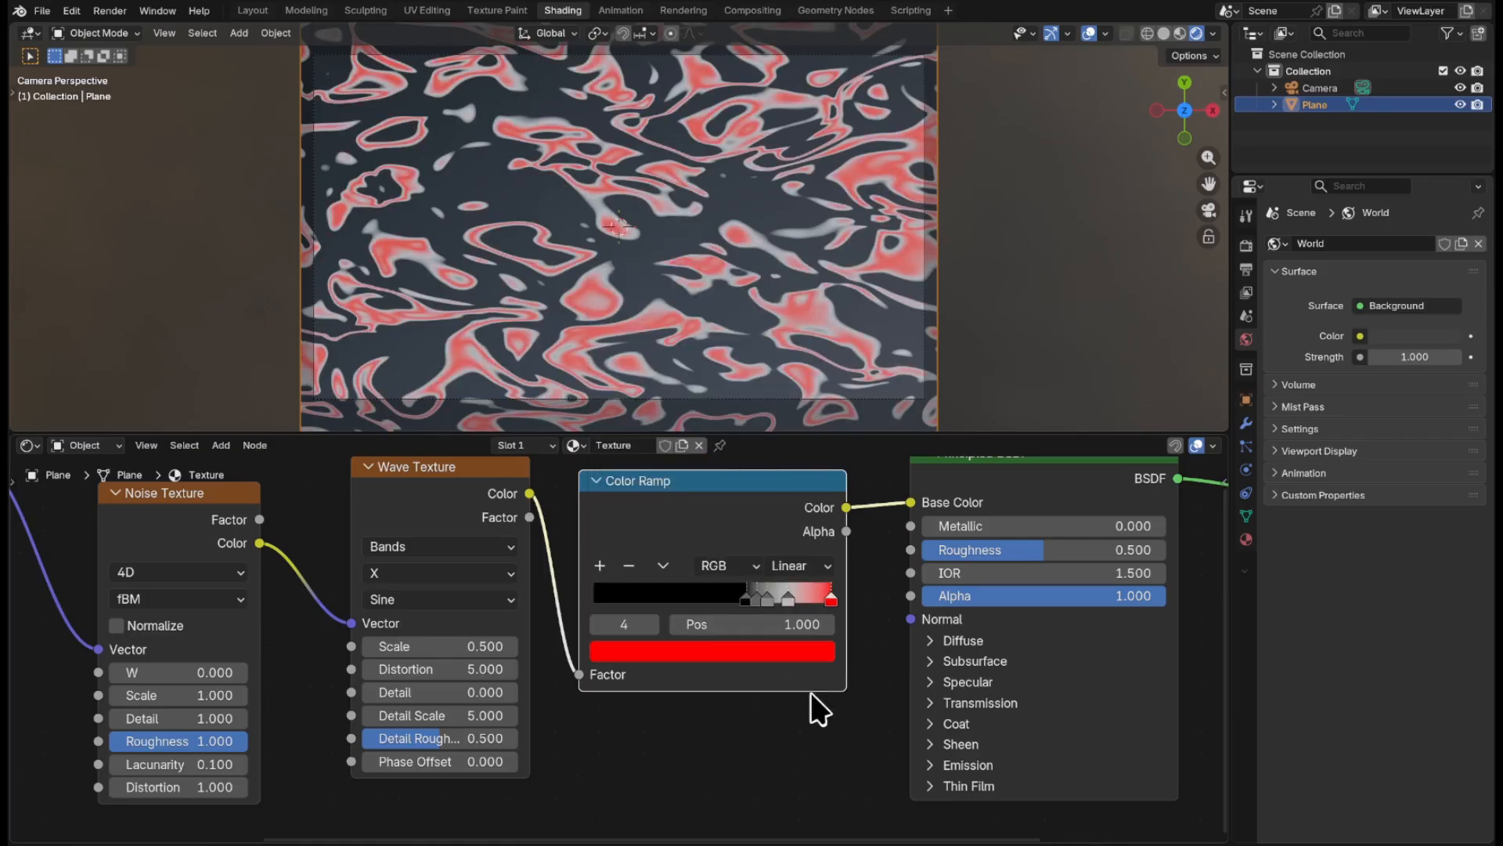
- Move the Color Ramp's stop 3 to about 0.906 and color it a bright, saturated blue
click(786, 598)
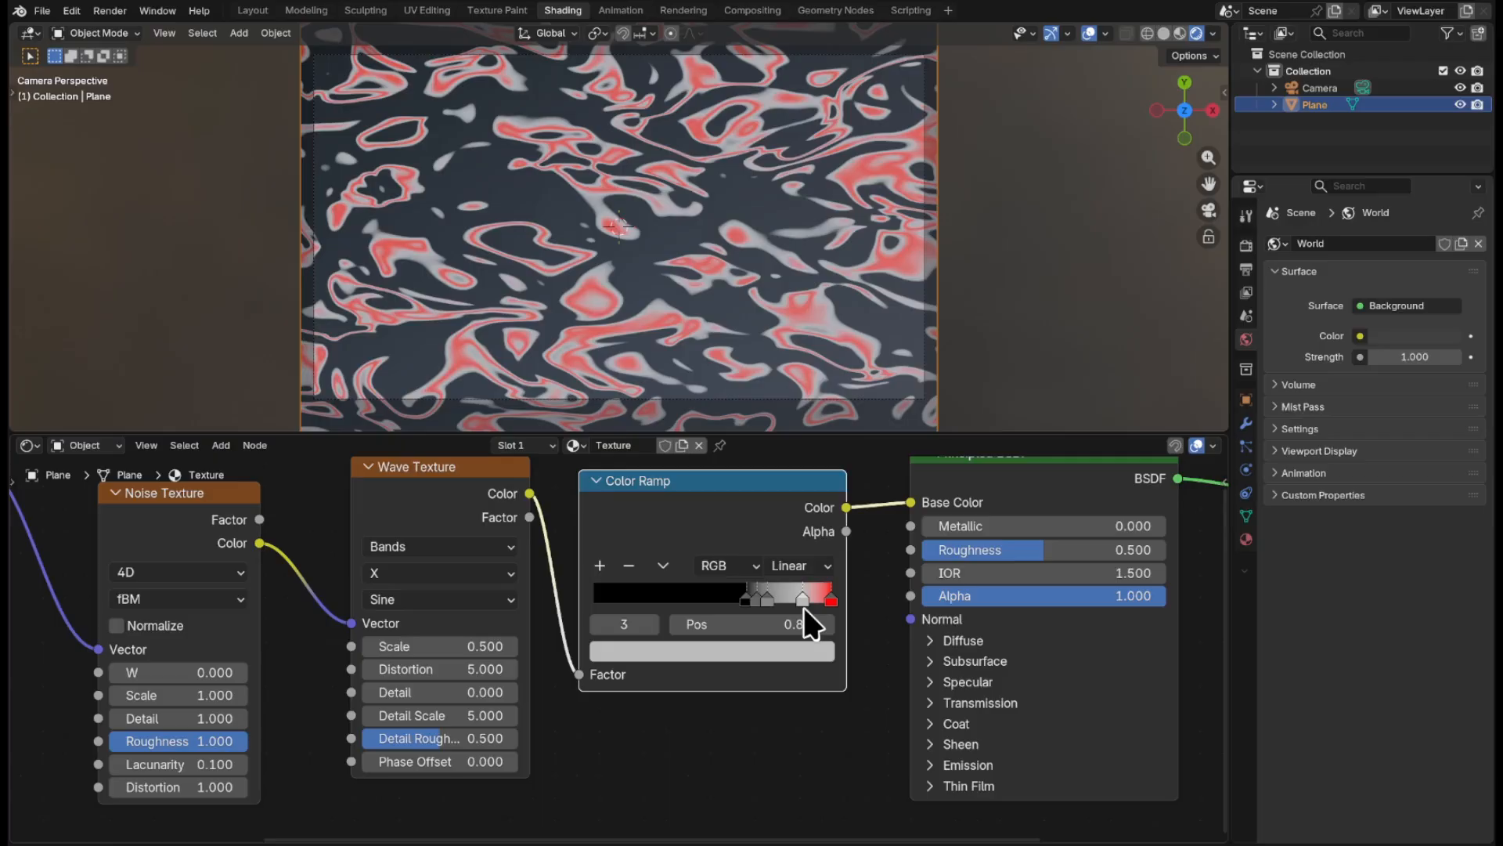
click(803, 648)
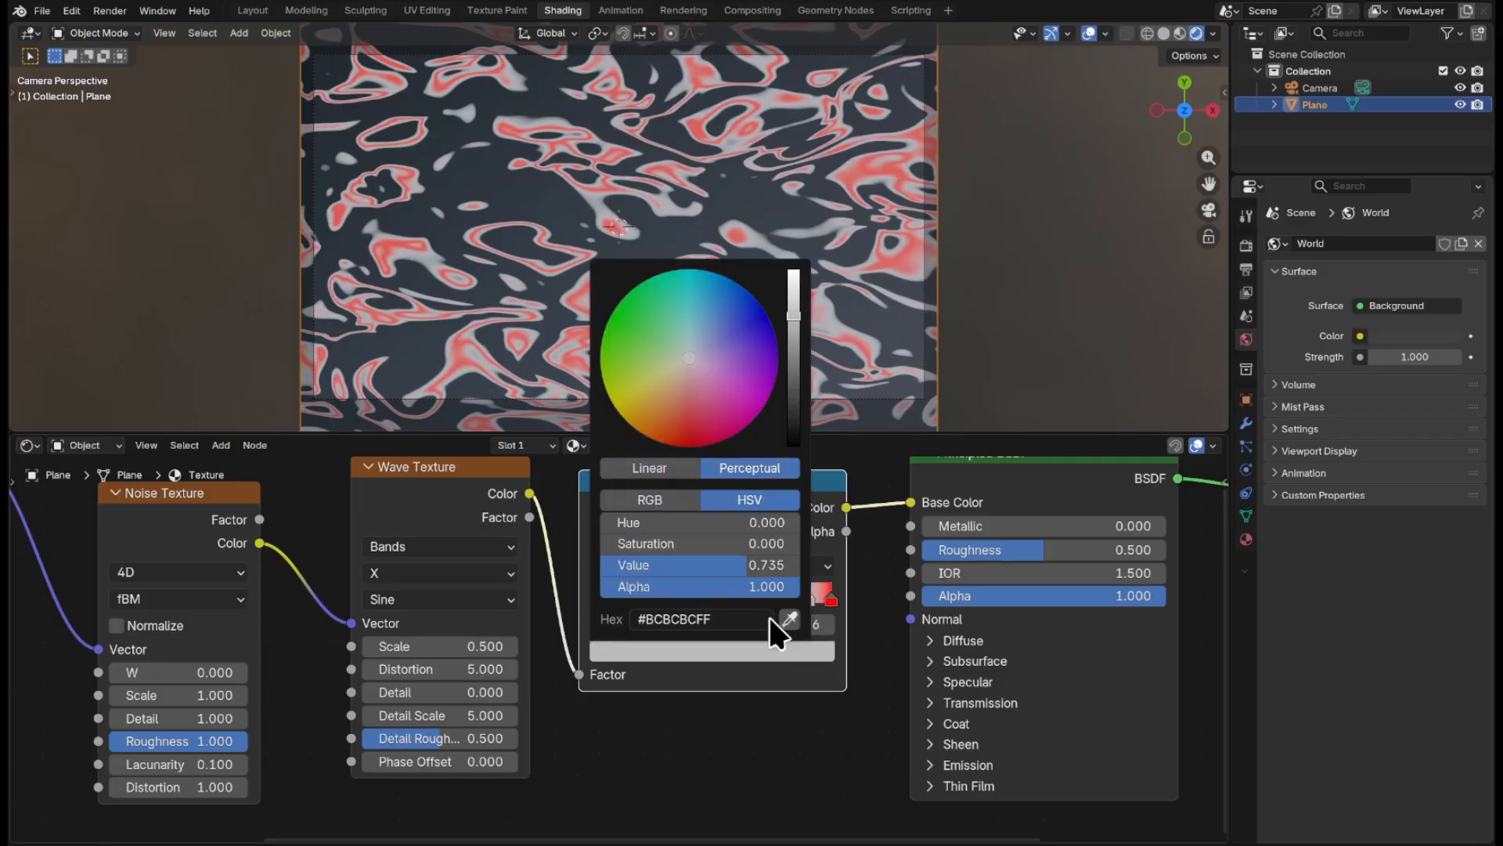
click(794, 268)
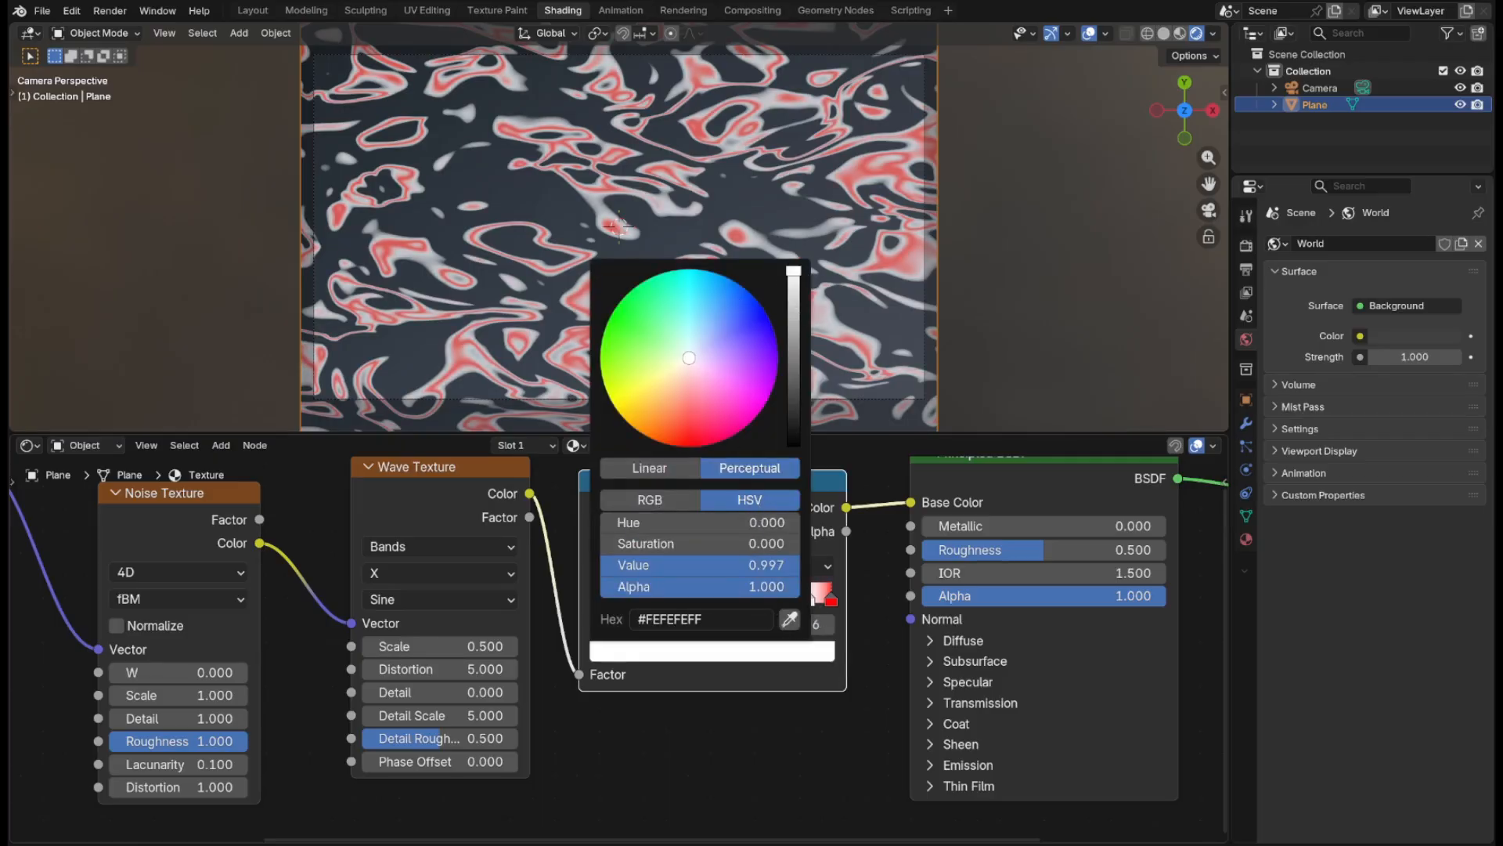
click(768, 326)
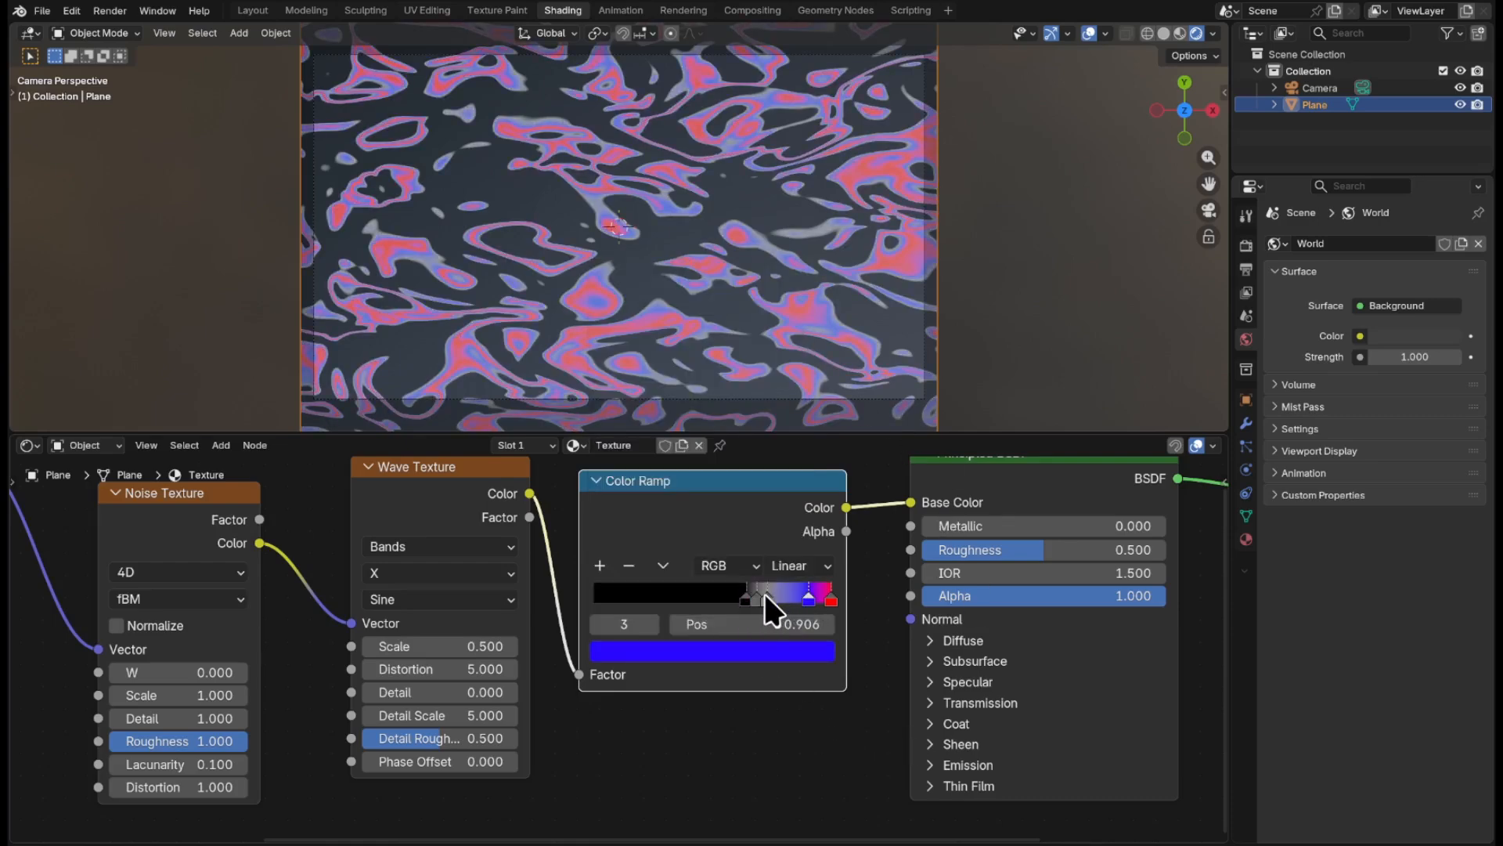
- Move the Color Ramp's stop 2 to about 0.813 and color it light blue at full brightness
drag(764, 594, 788, 609)
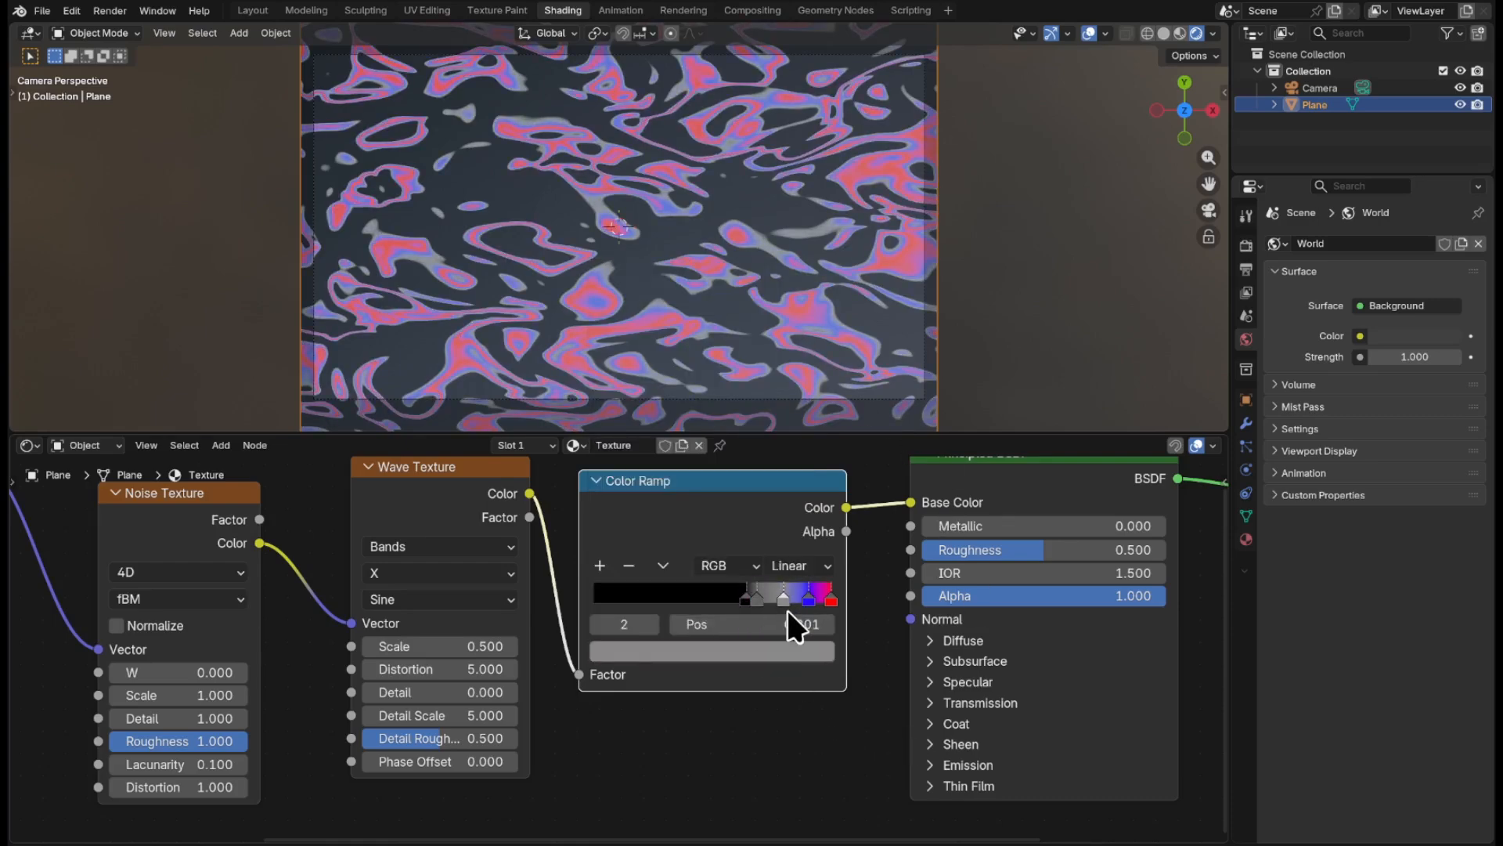
click(782, 655)
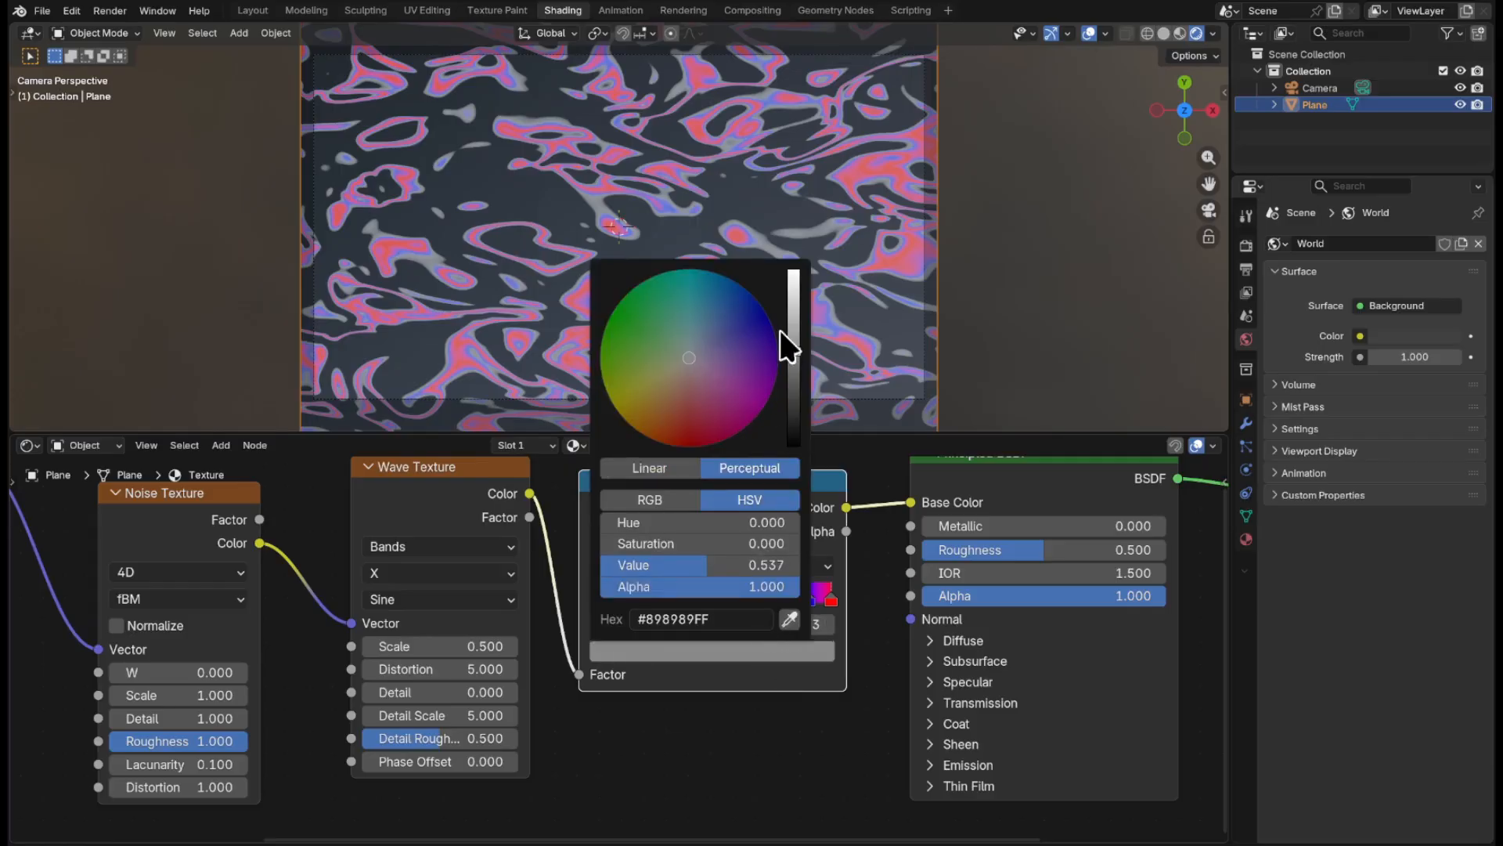
drag(792, 354, 798, 266)
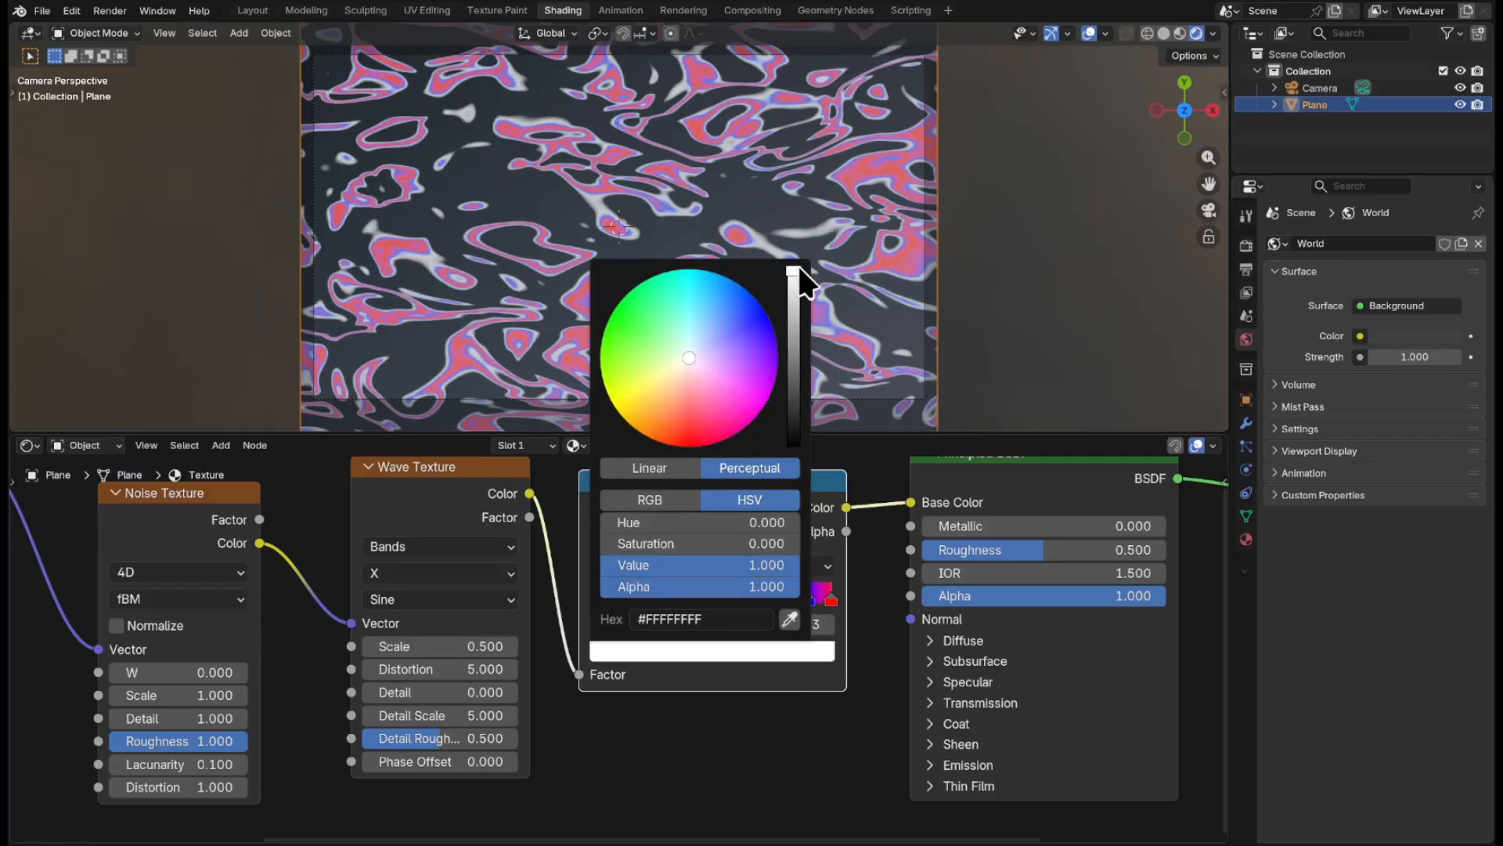
click(700, 330)
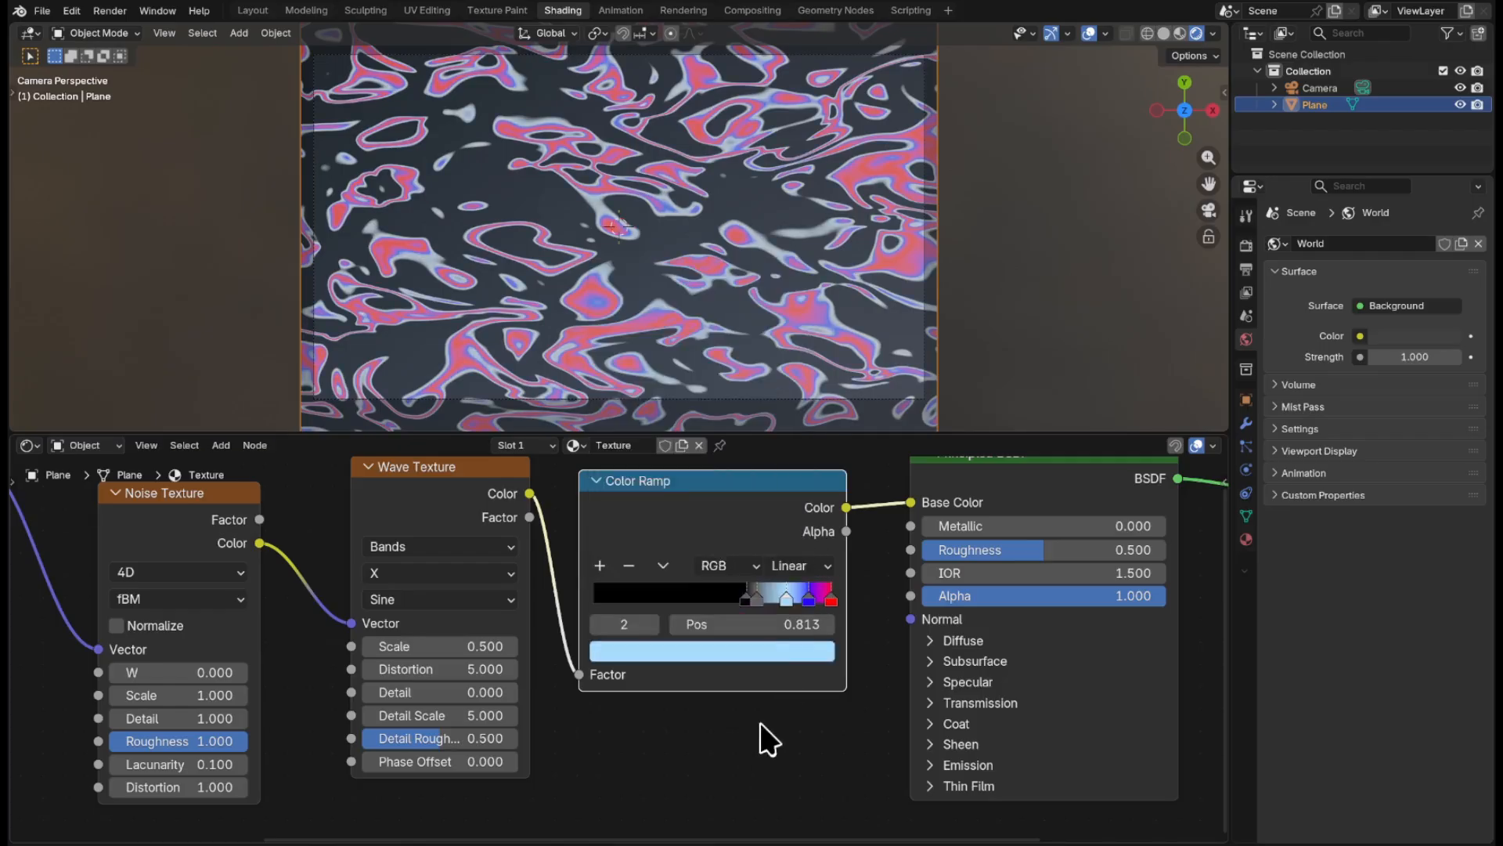
- Color the Color Ramp's stop 1 bright yellow-green and move the black stop to about 0.568
click(758, 598)
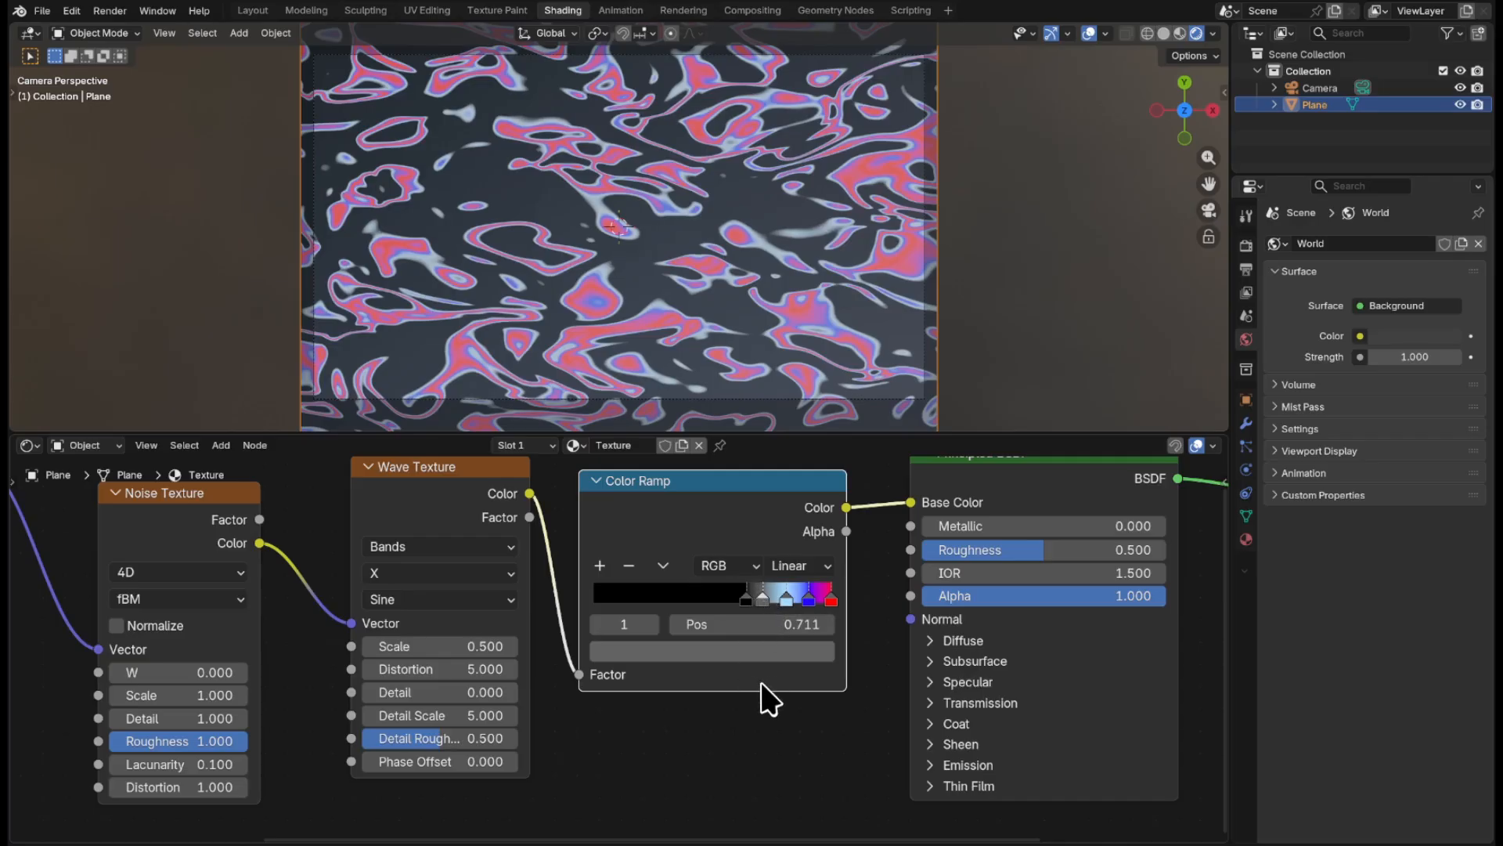
click(754, 650)
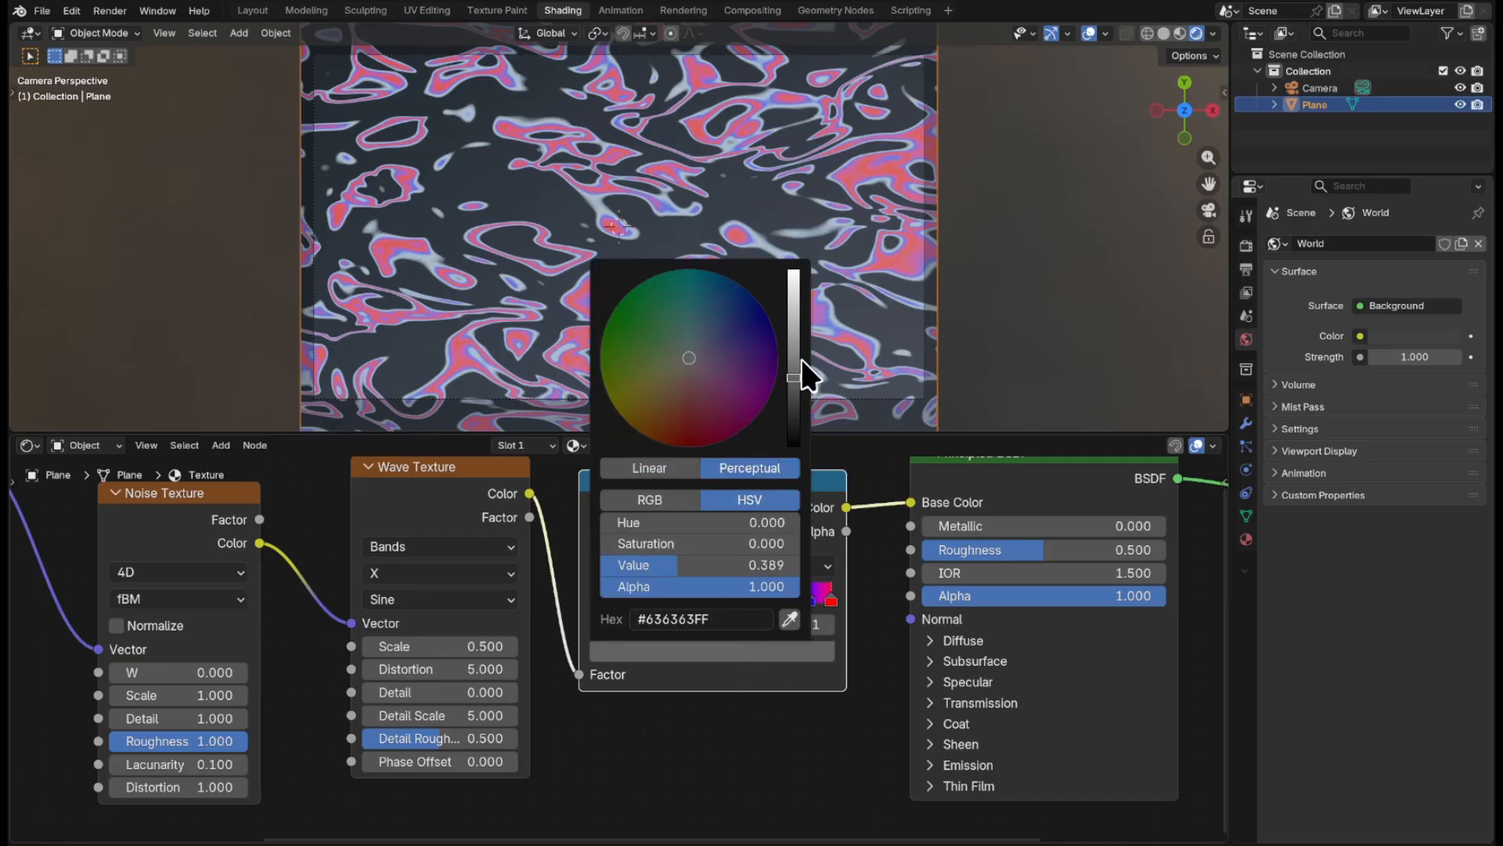
drag(793, 377, 793, 271)
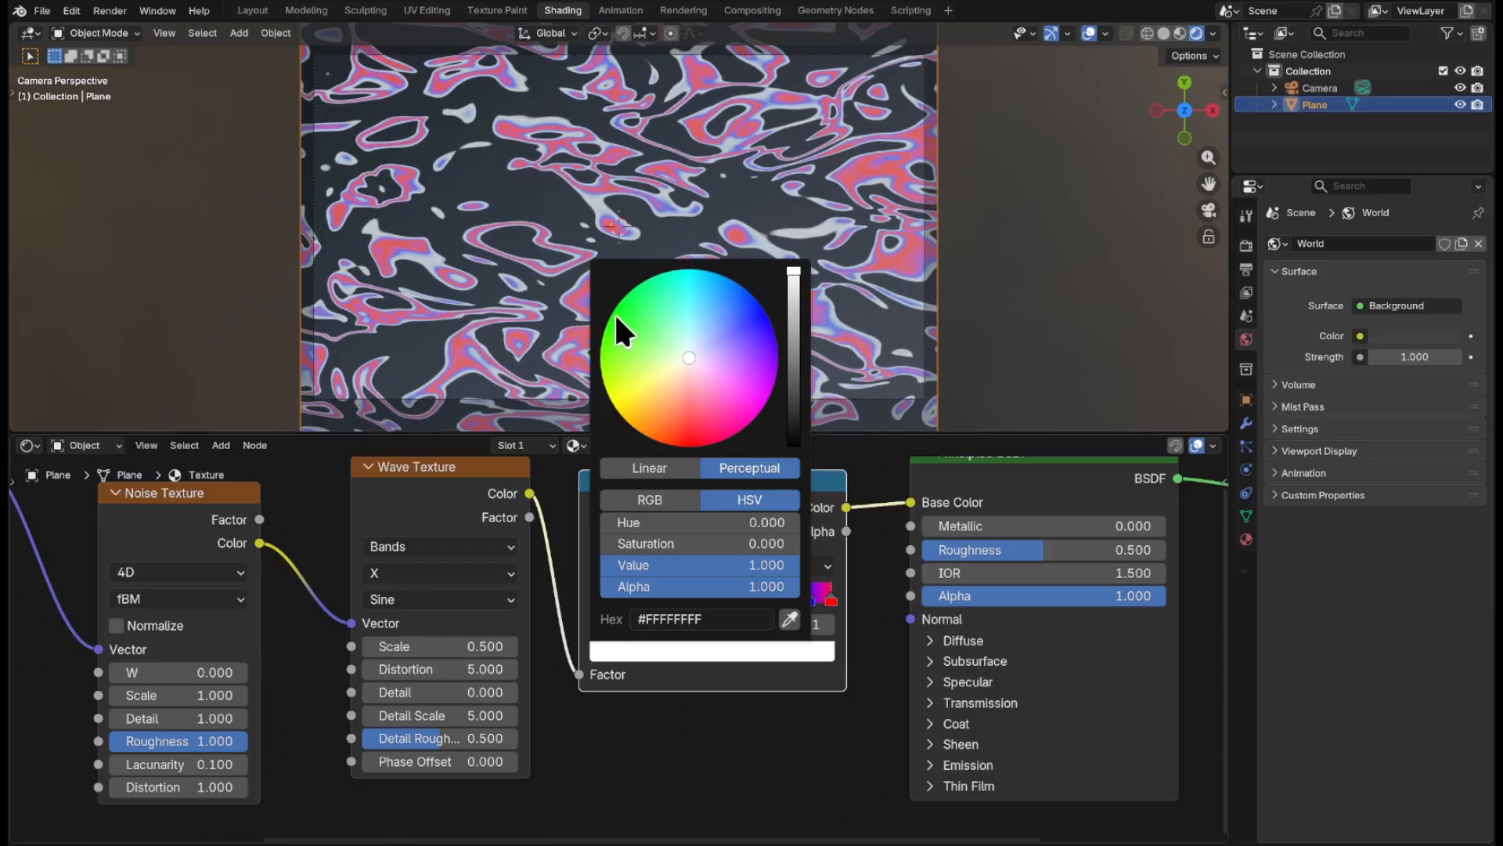
click(612, 385)
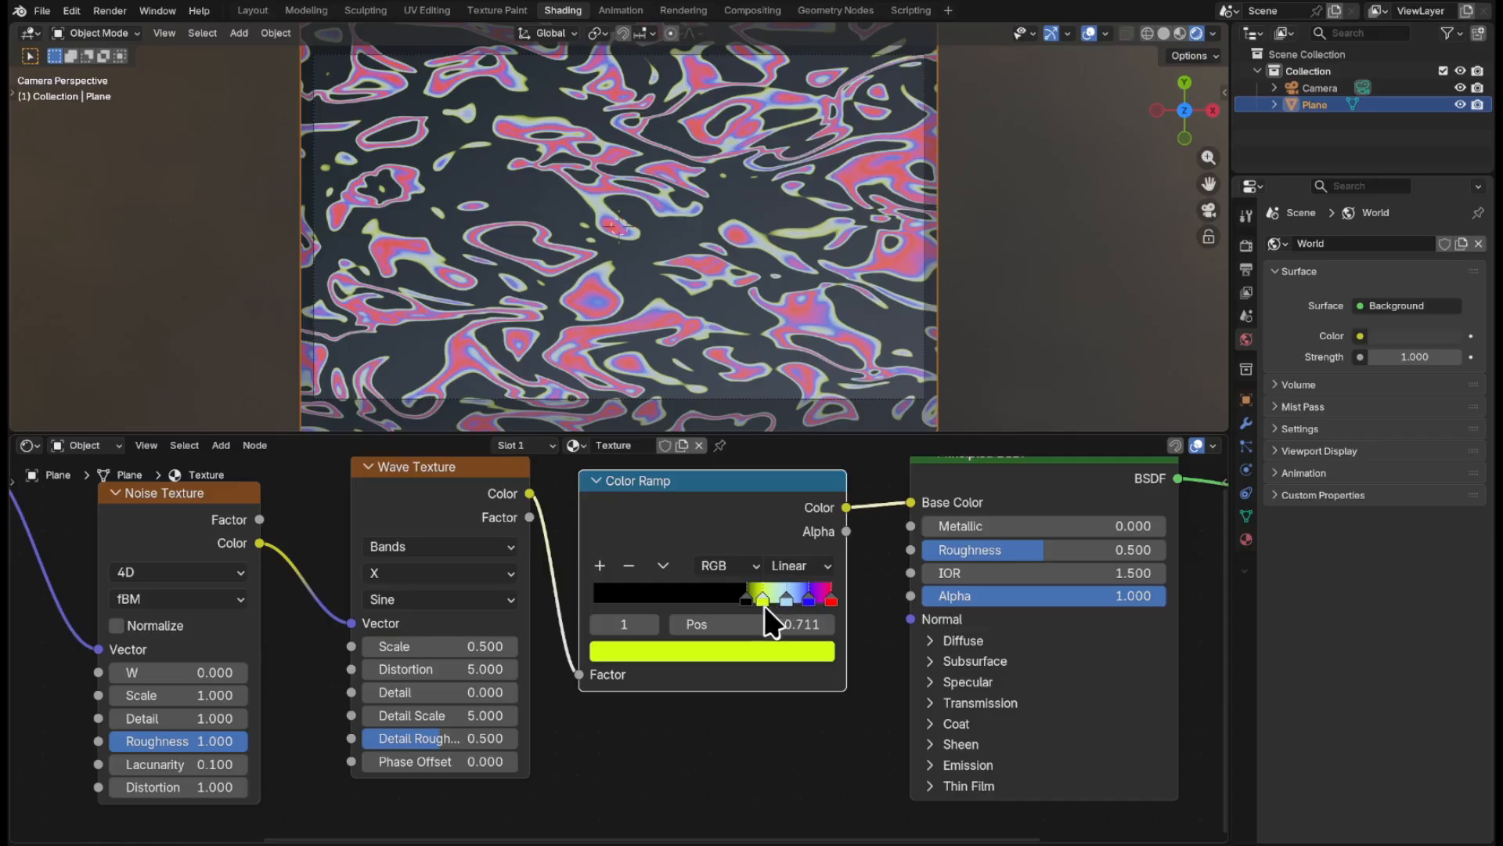
drag(767, 608, 726, 600)
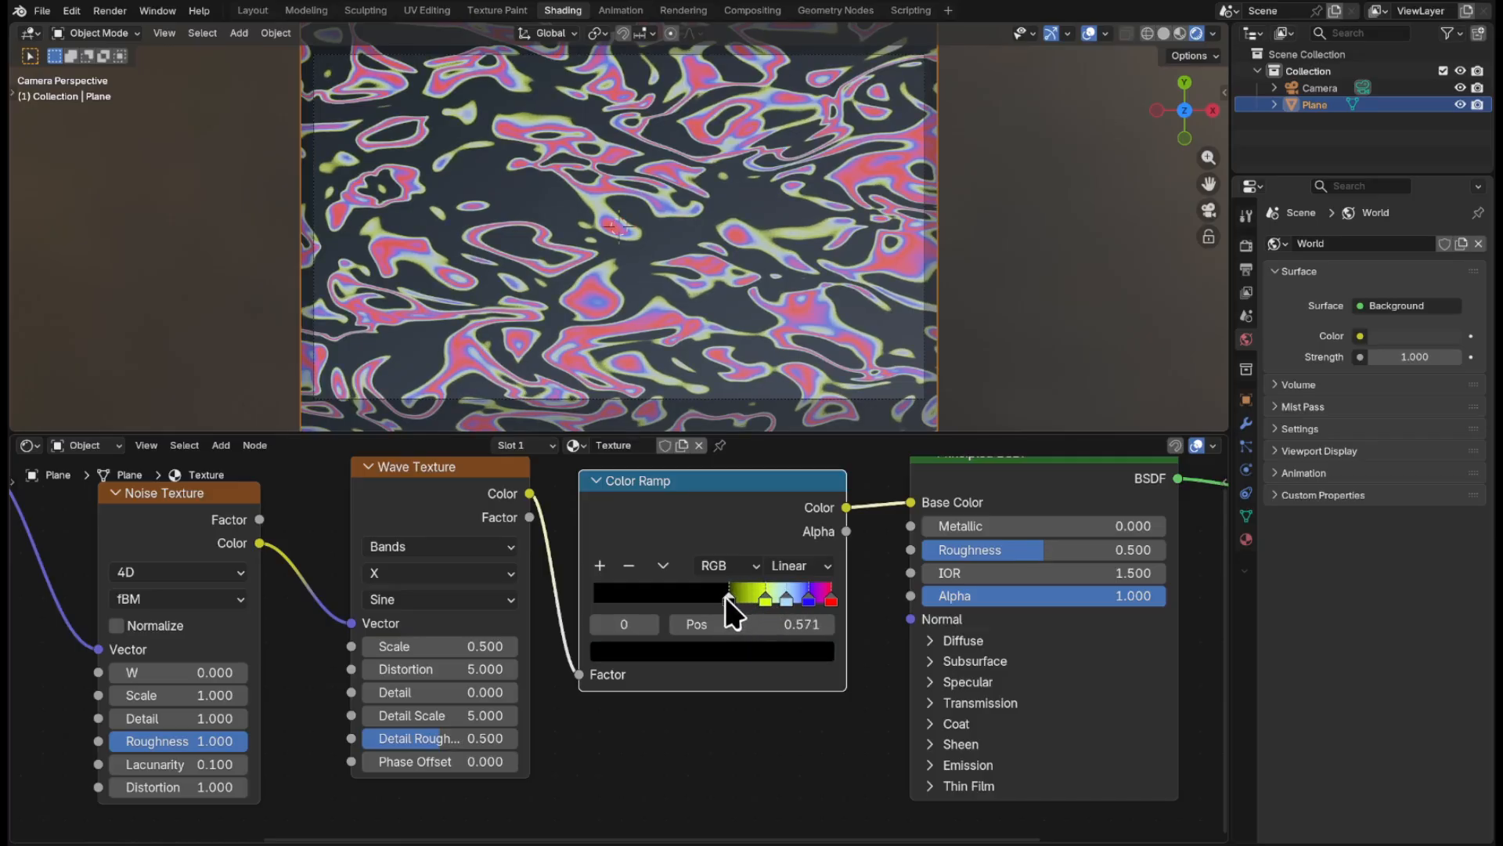
- Set the Principled BSDF's Metallic to 0.6 and connect the Noise Texture's Color output to its Roughness
scroll(715, 793, down, 2)
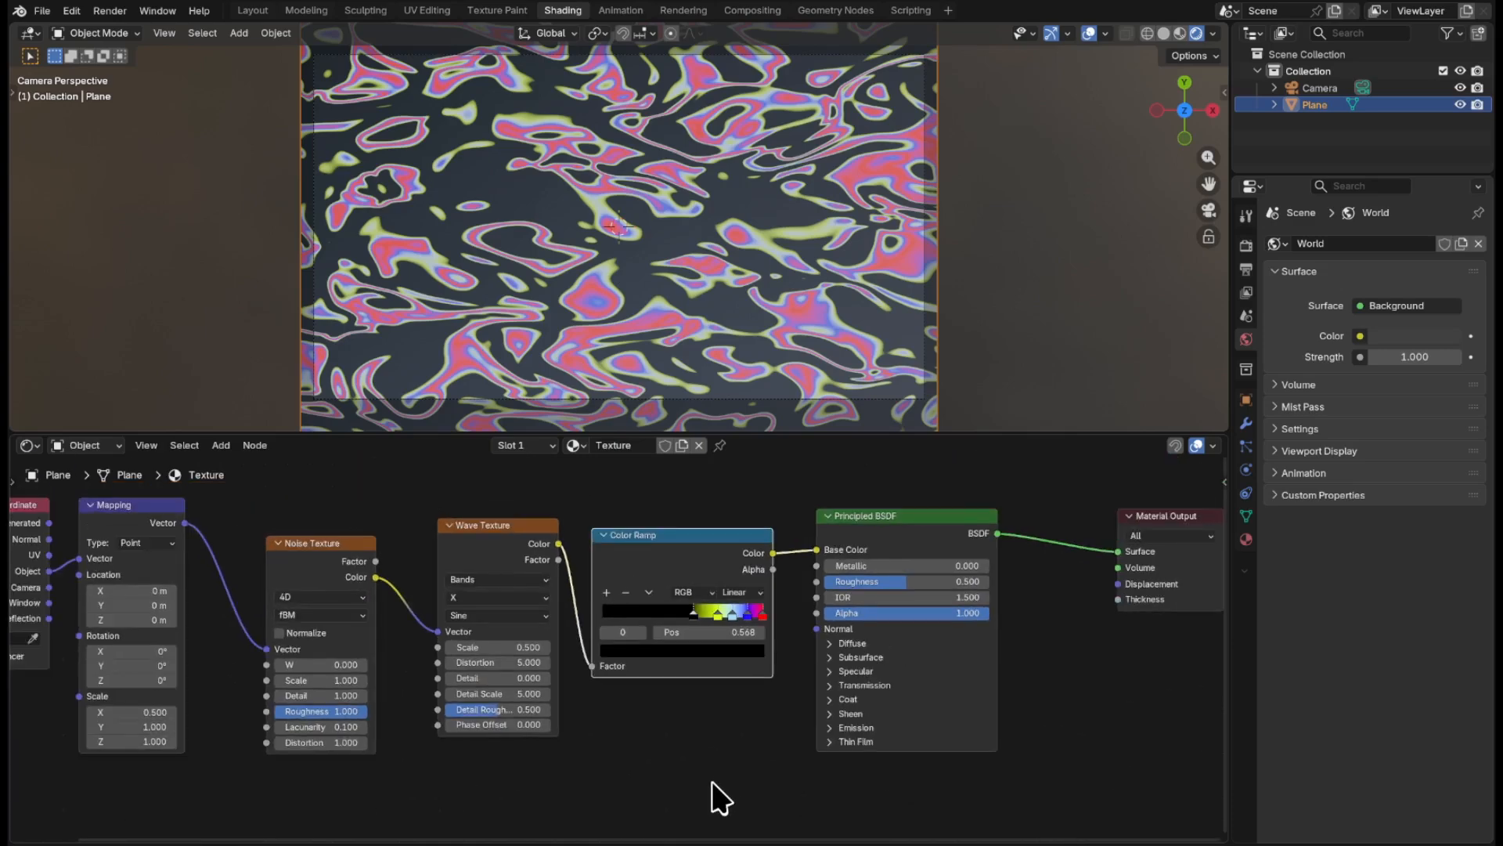
scroll(923, 625, up, 1)
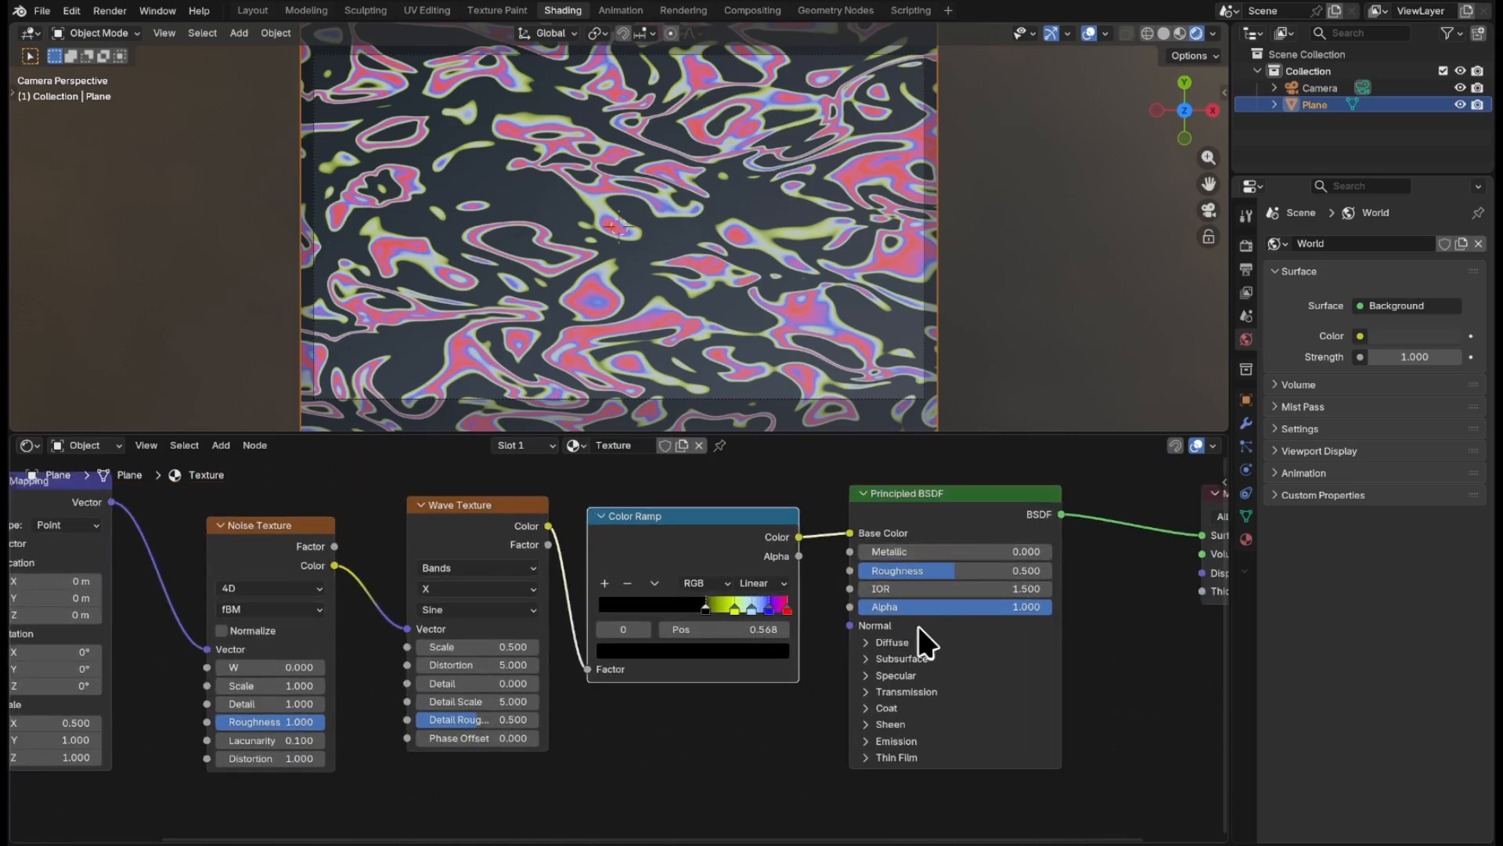
double_click(950, 552)
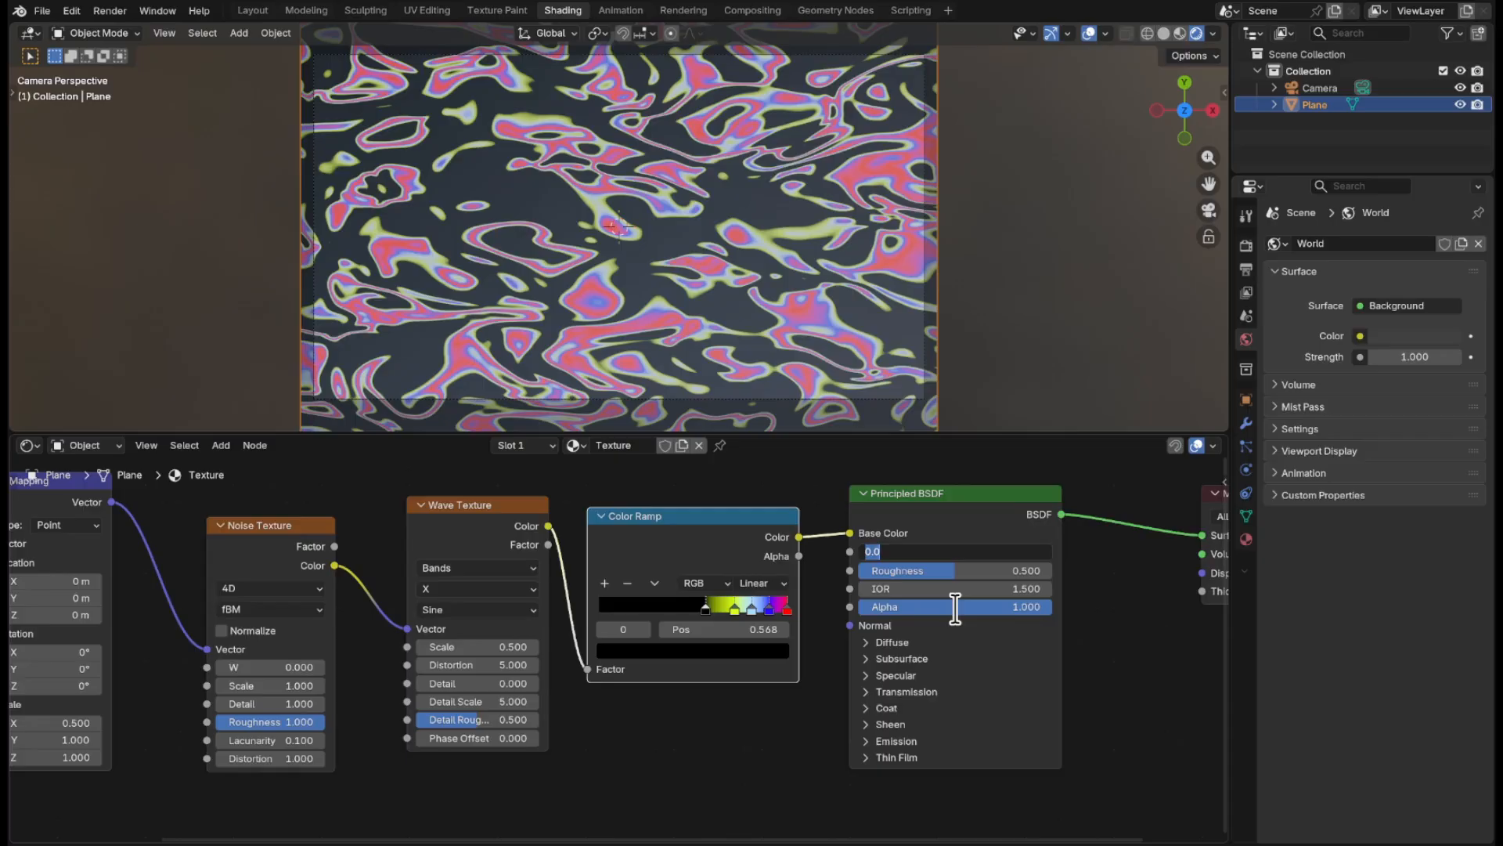
key(BackSpace)
key(Return)
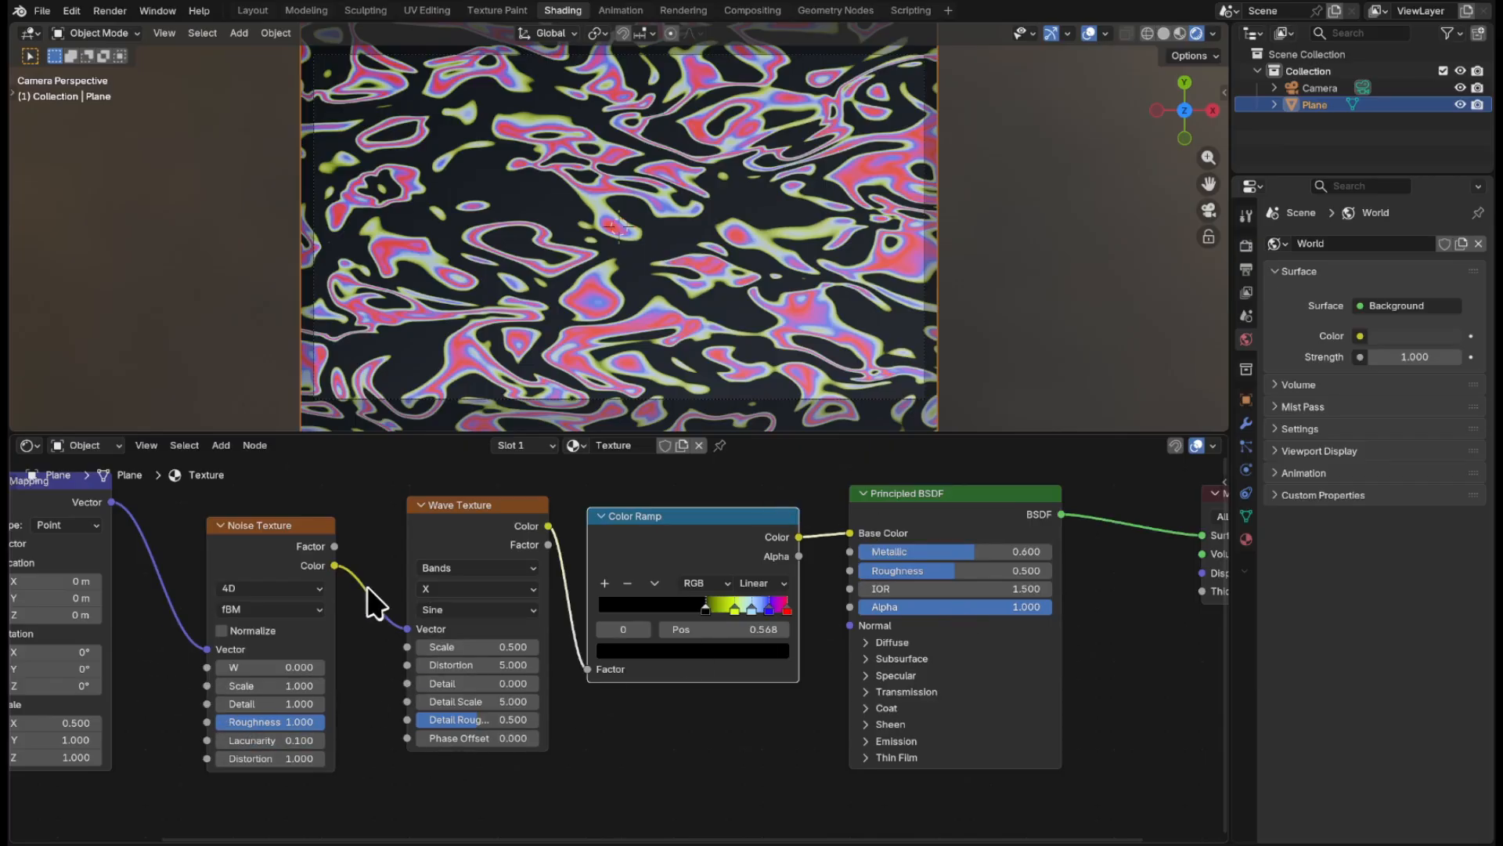
drag(335, 567, 851, 570)
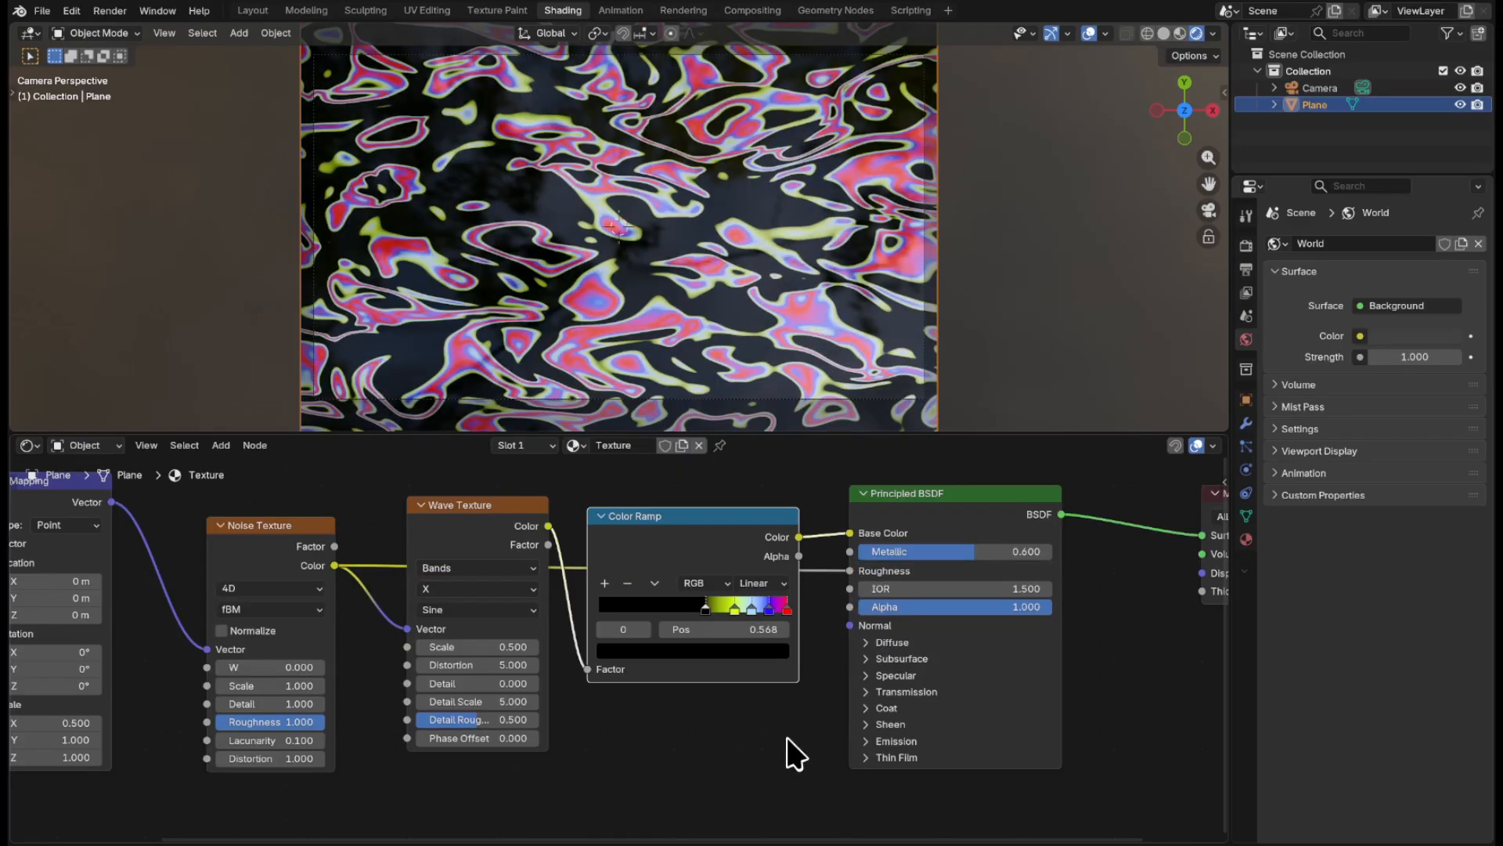
- Add a Bump node that feeds the Noise Texture's Color through its Height input into the Principled BSDF's Normal
key(shift+a)
mouse_move(678, 750)
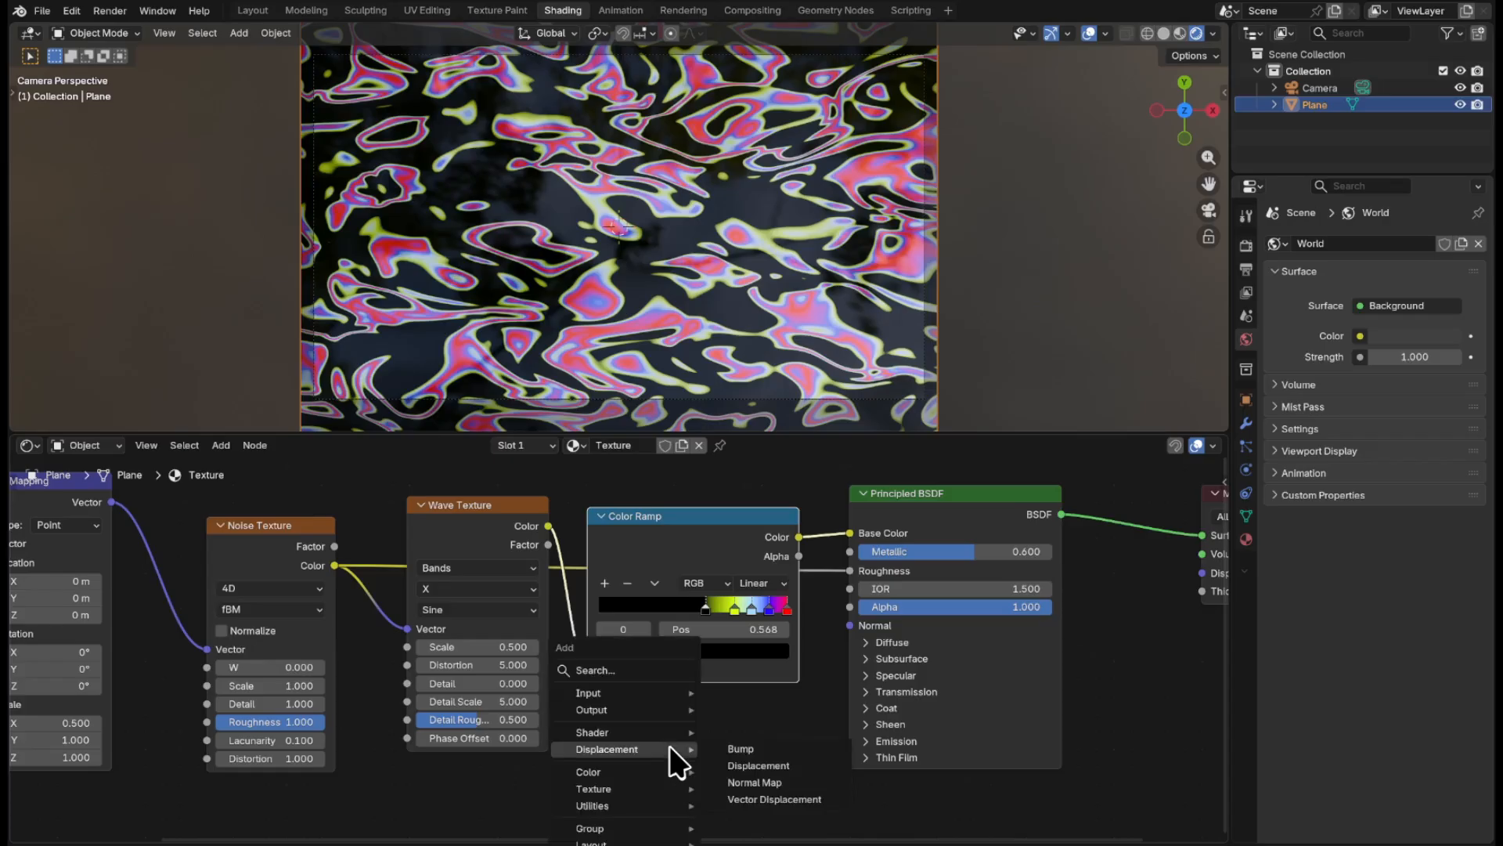
click(677, 676)
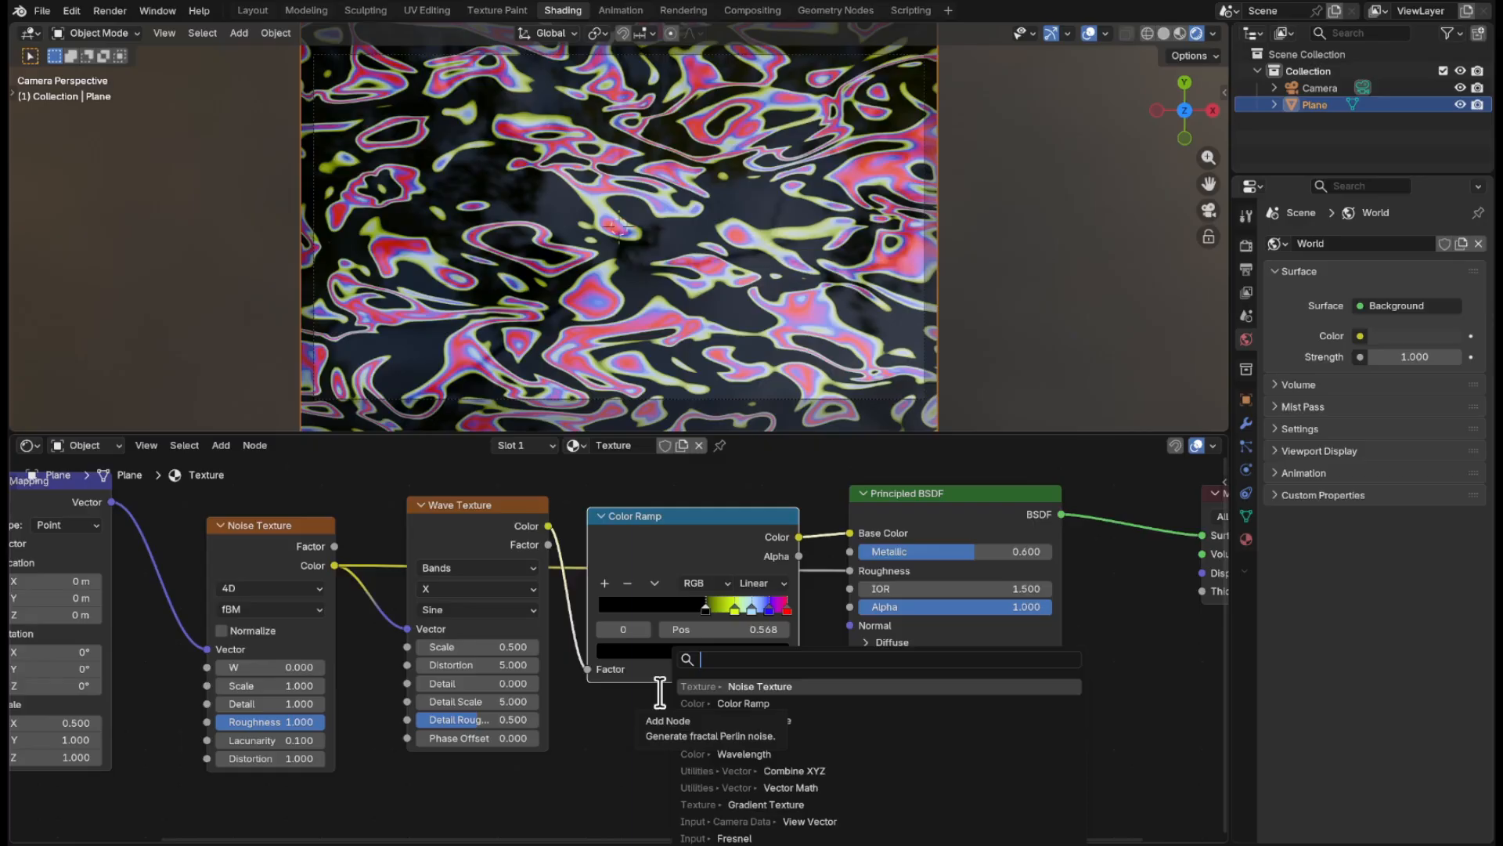
text(bum)
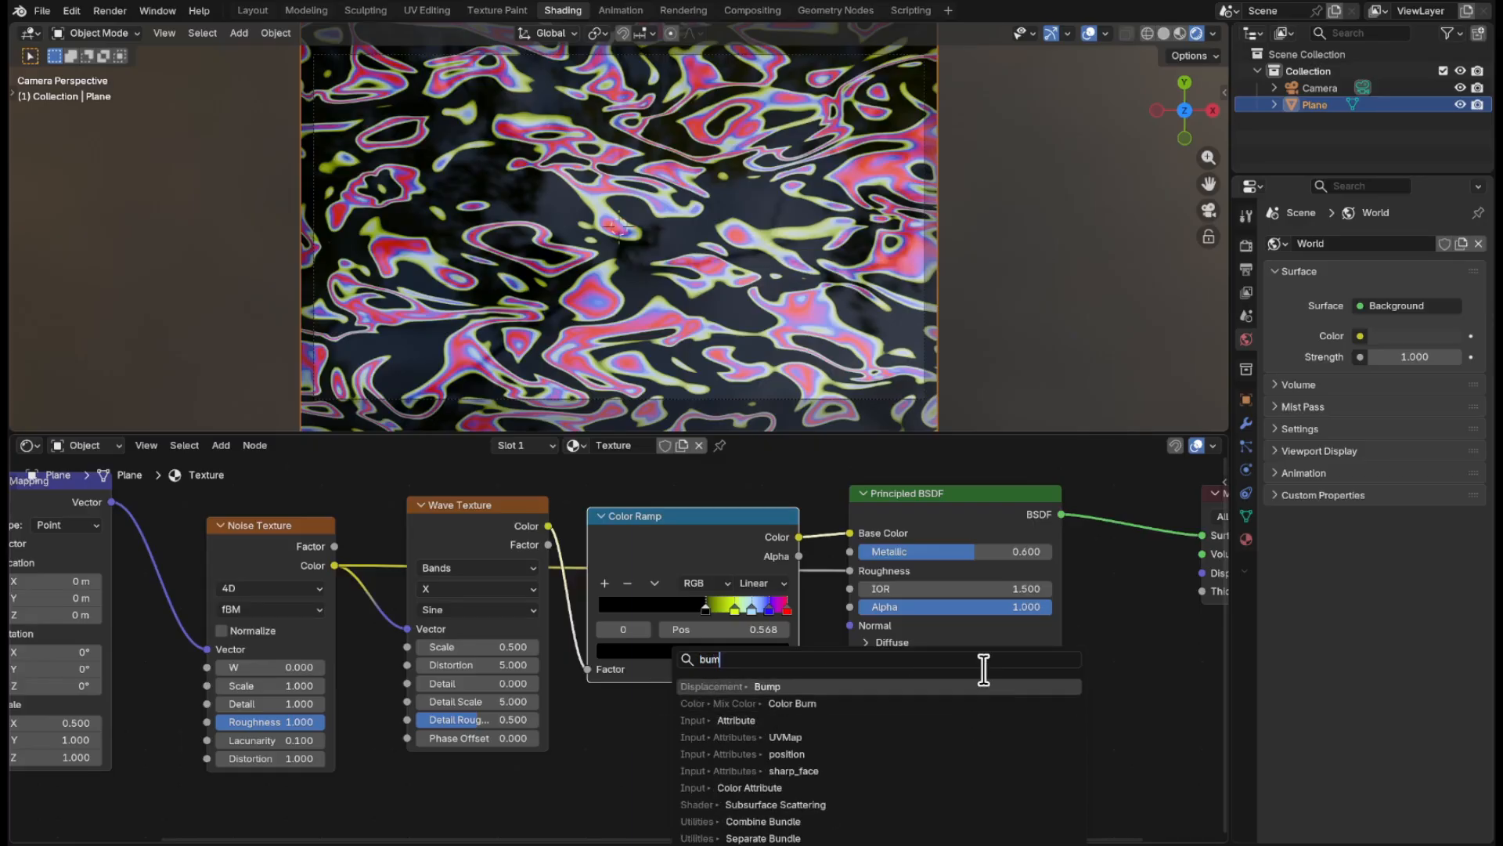
key(Return)
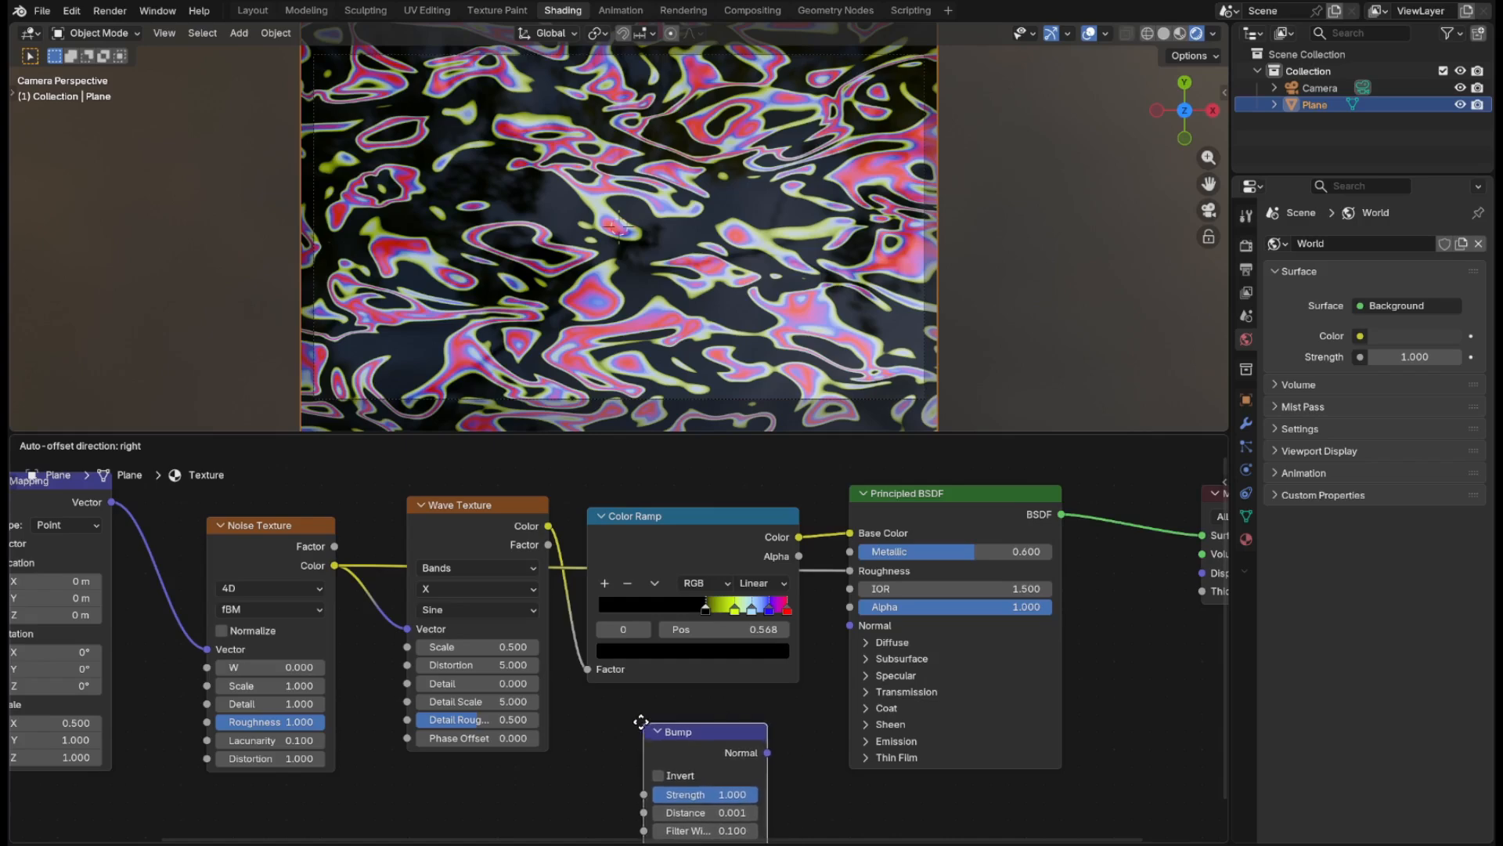
click(636, 703)
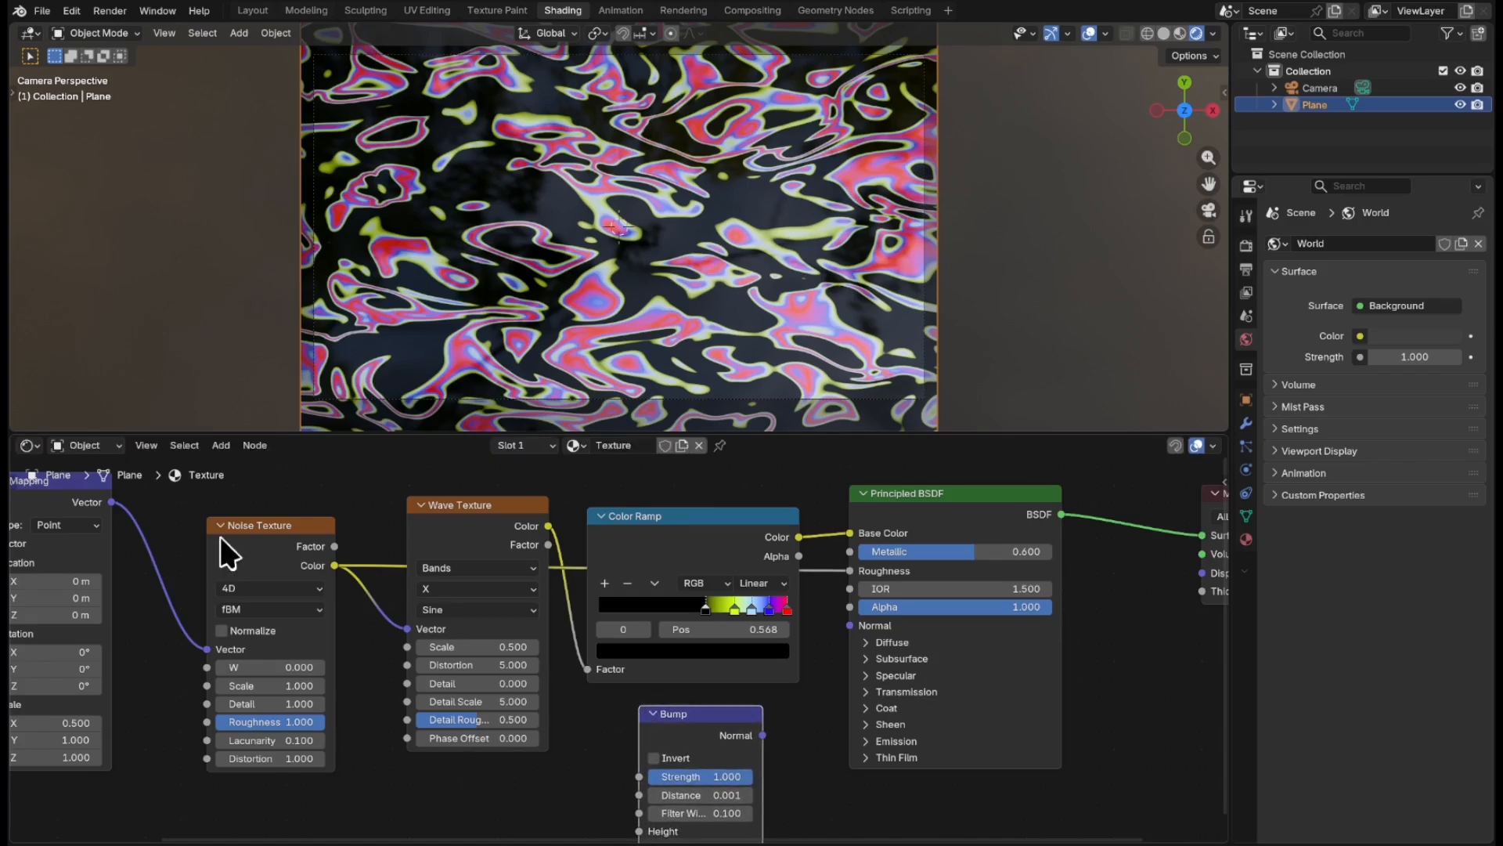
drag(335, 565, 643, 698)
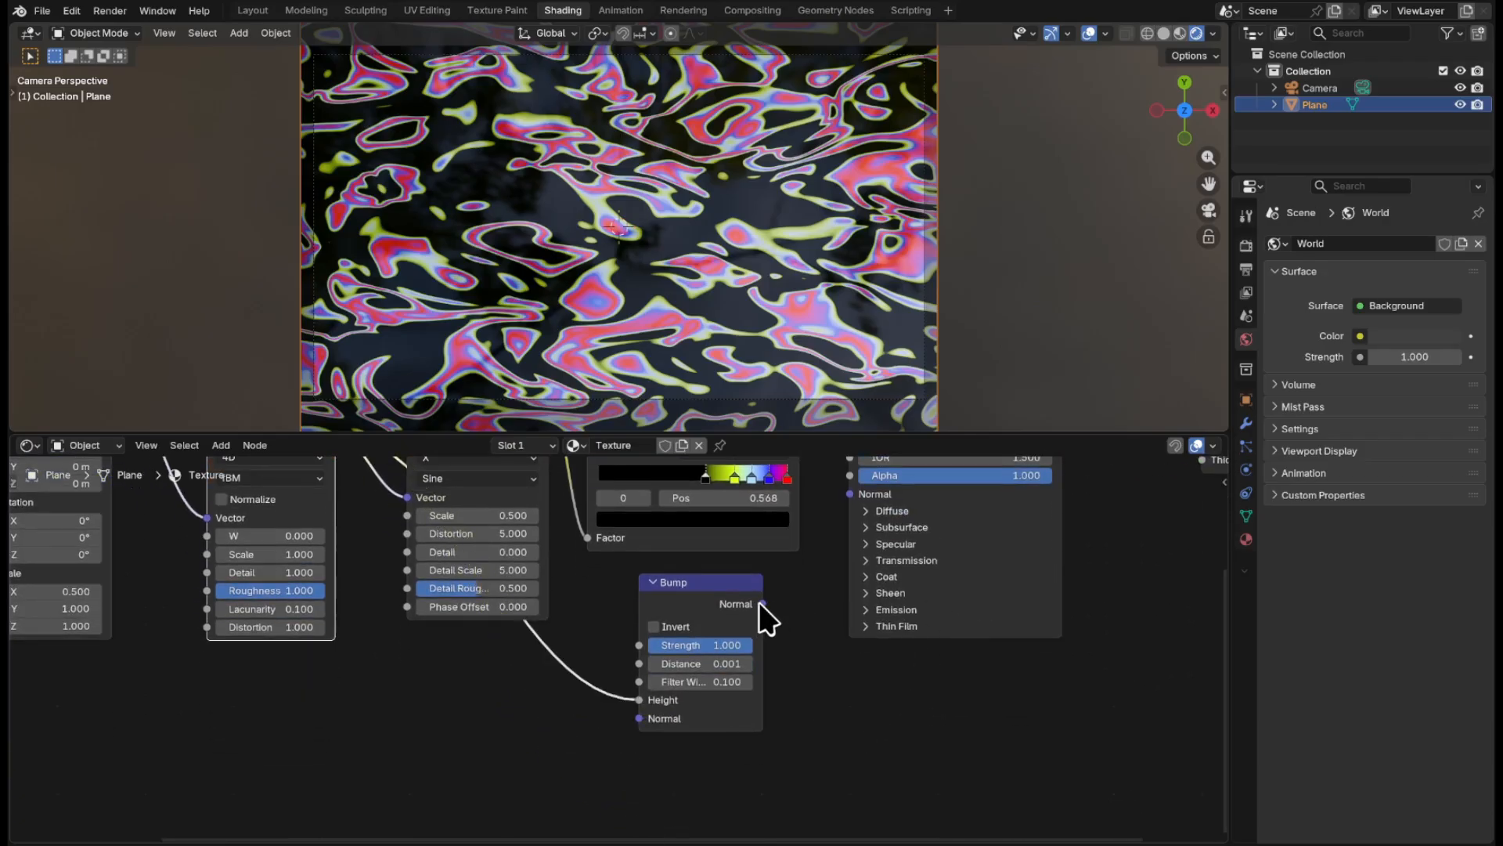
mouse_move(760, 605)
mouse_down()
mouse_move(831, 577)
mouse_move(848, 507)
mouse_up()
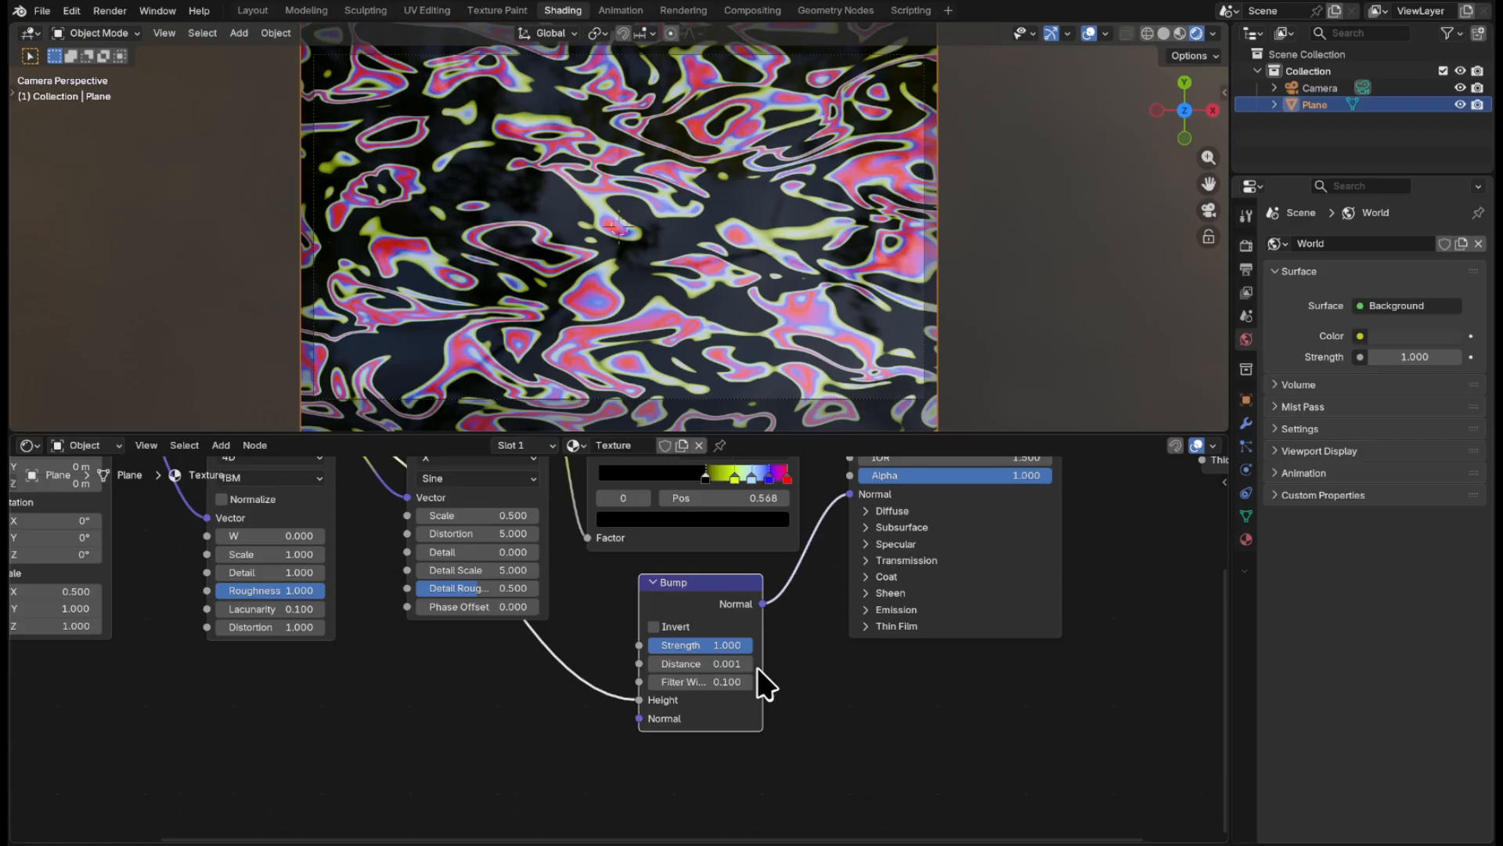
- Set the Bump node's Strength to 0.5 and its Distance to 0.5
scroll(791, 693, up, 3)
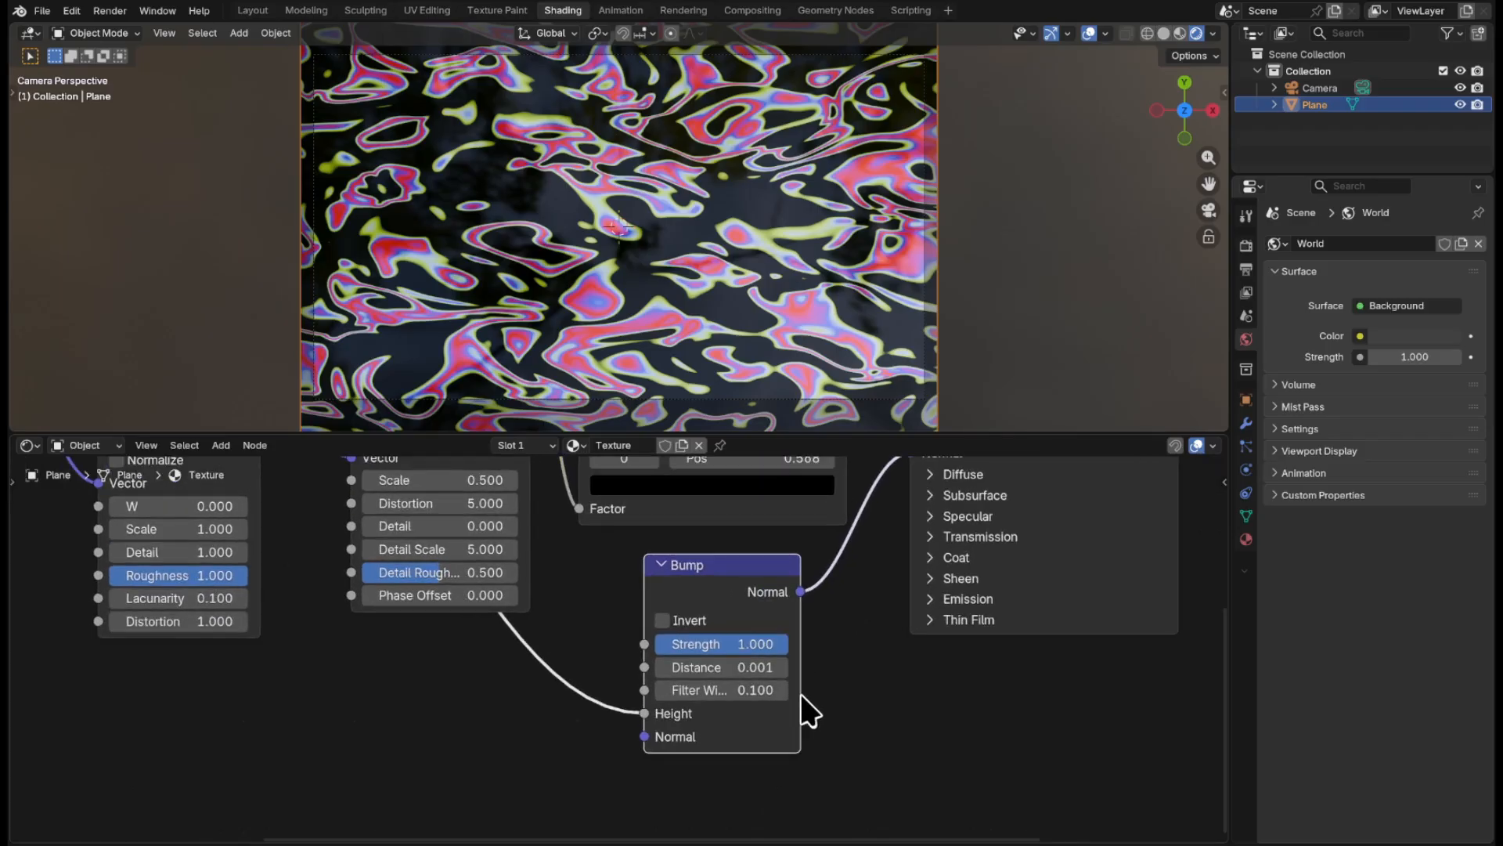
click(764, 642)
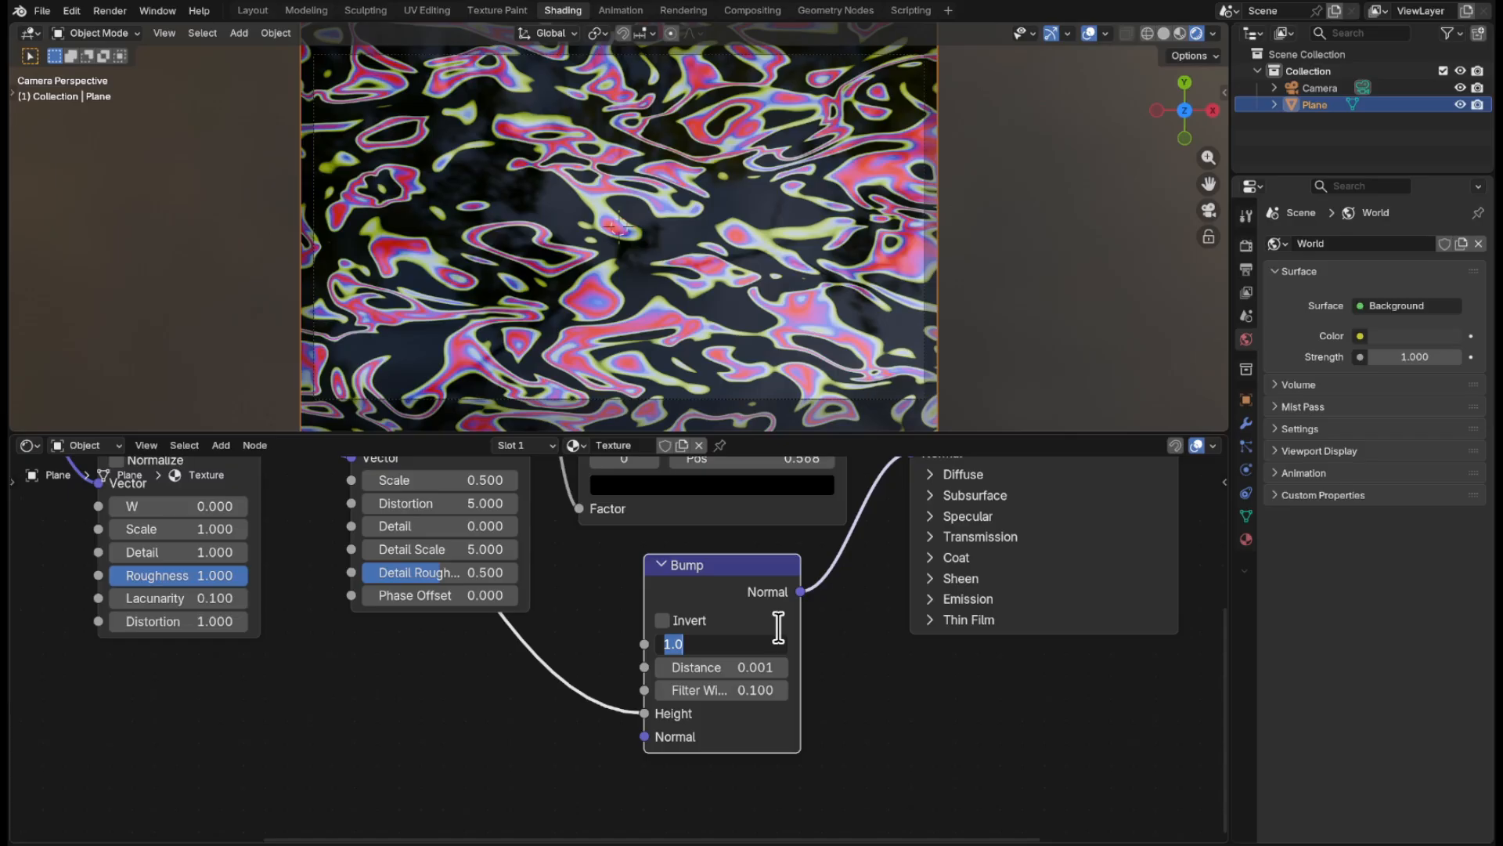
text(.5)
key(Return)
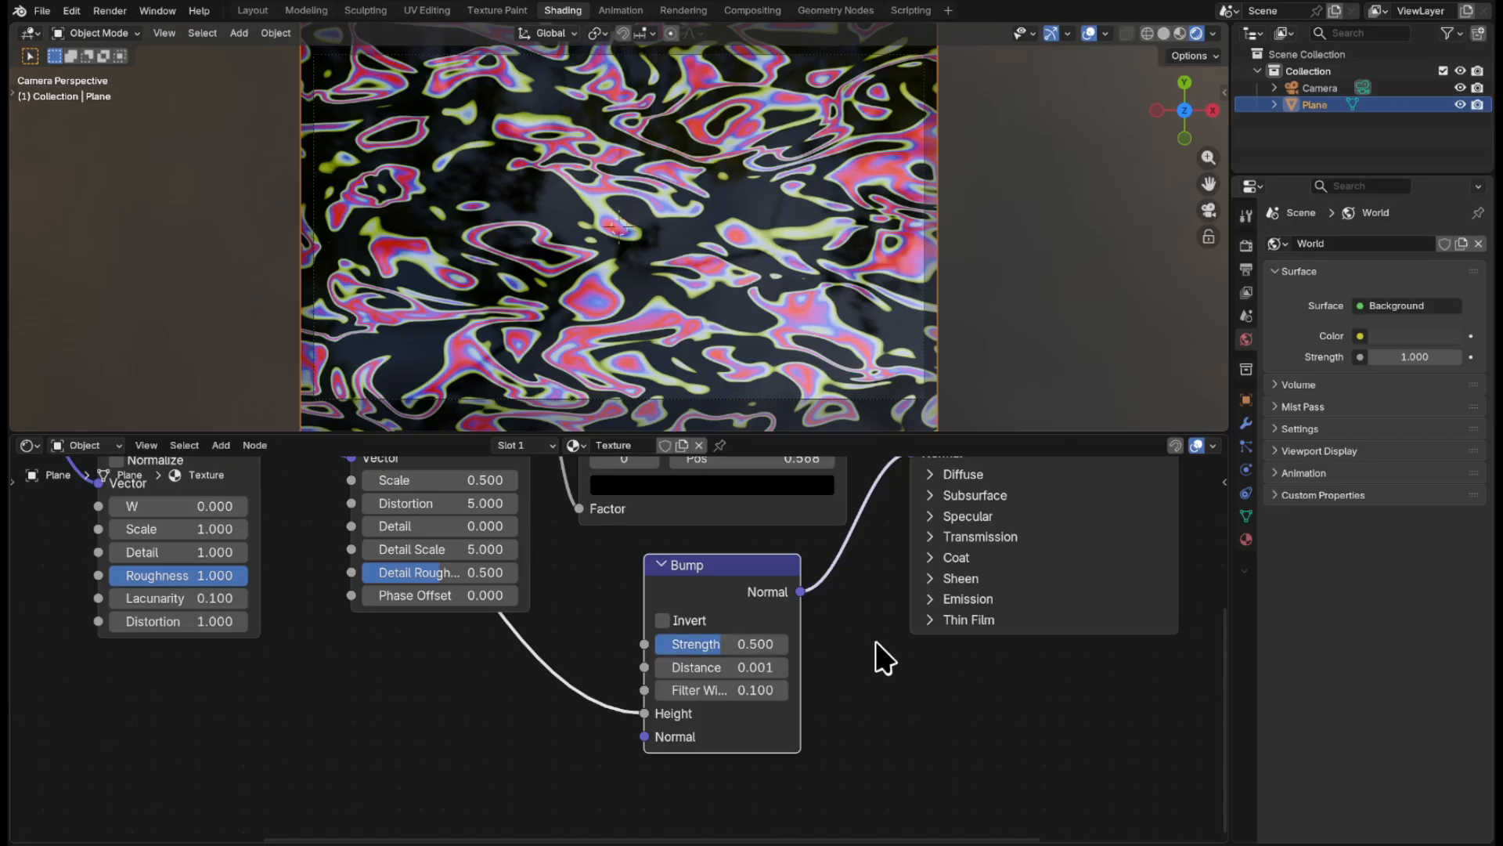
click(770, 671)
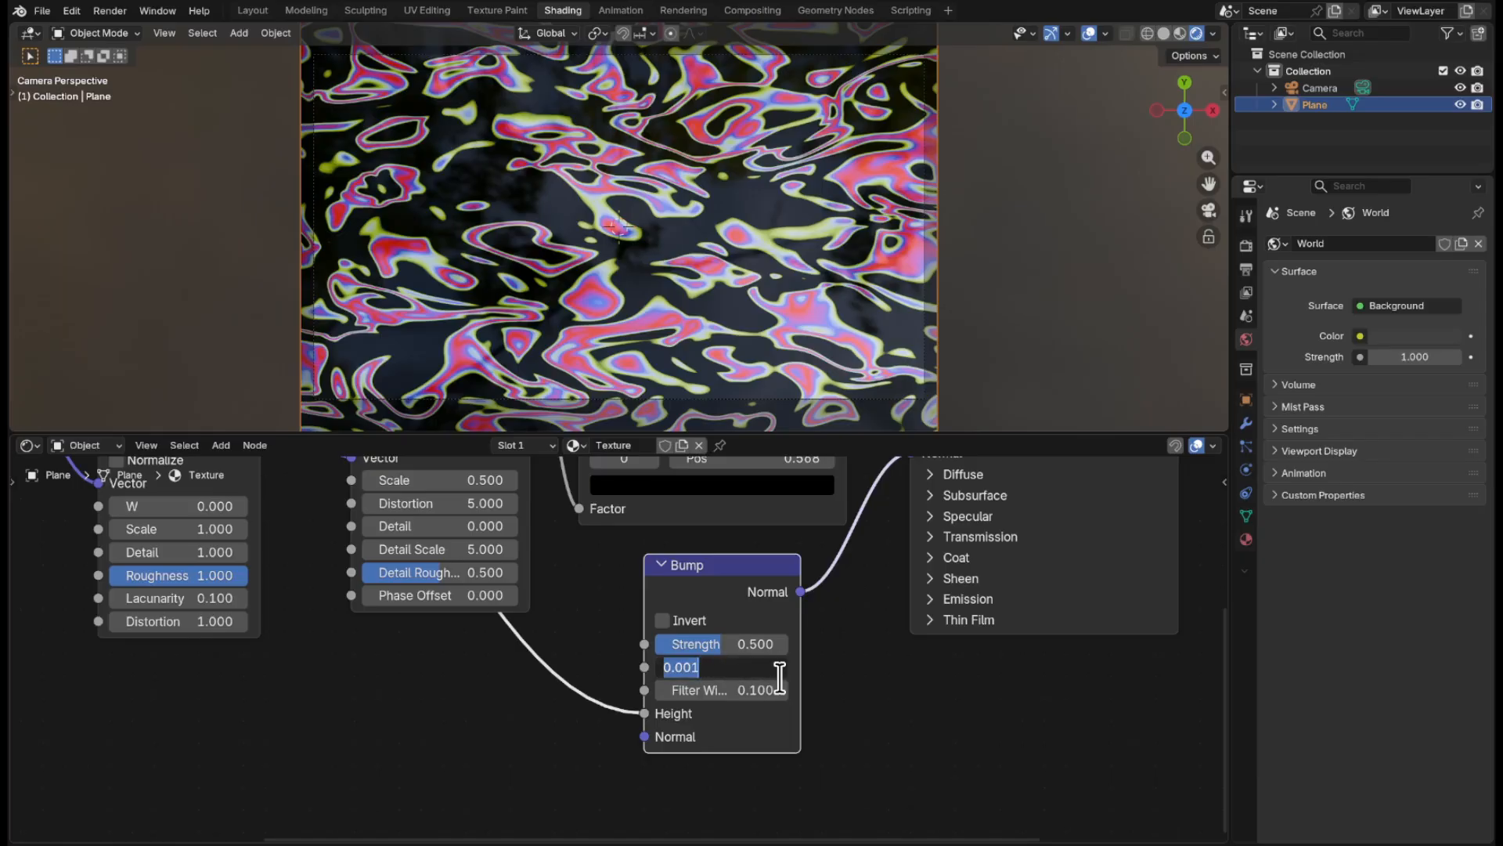
key(BackSpace)
key(Return)
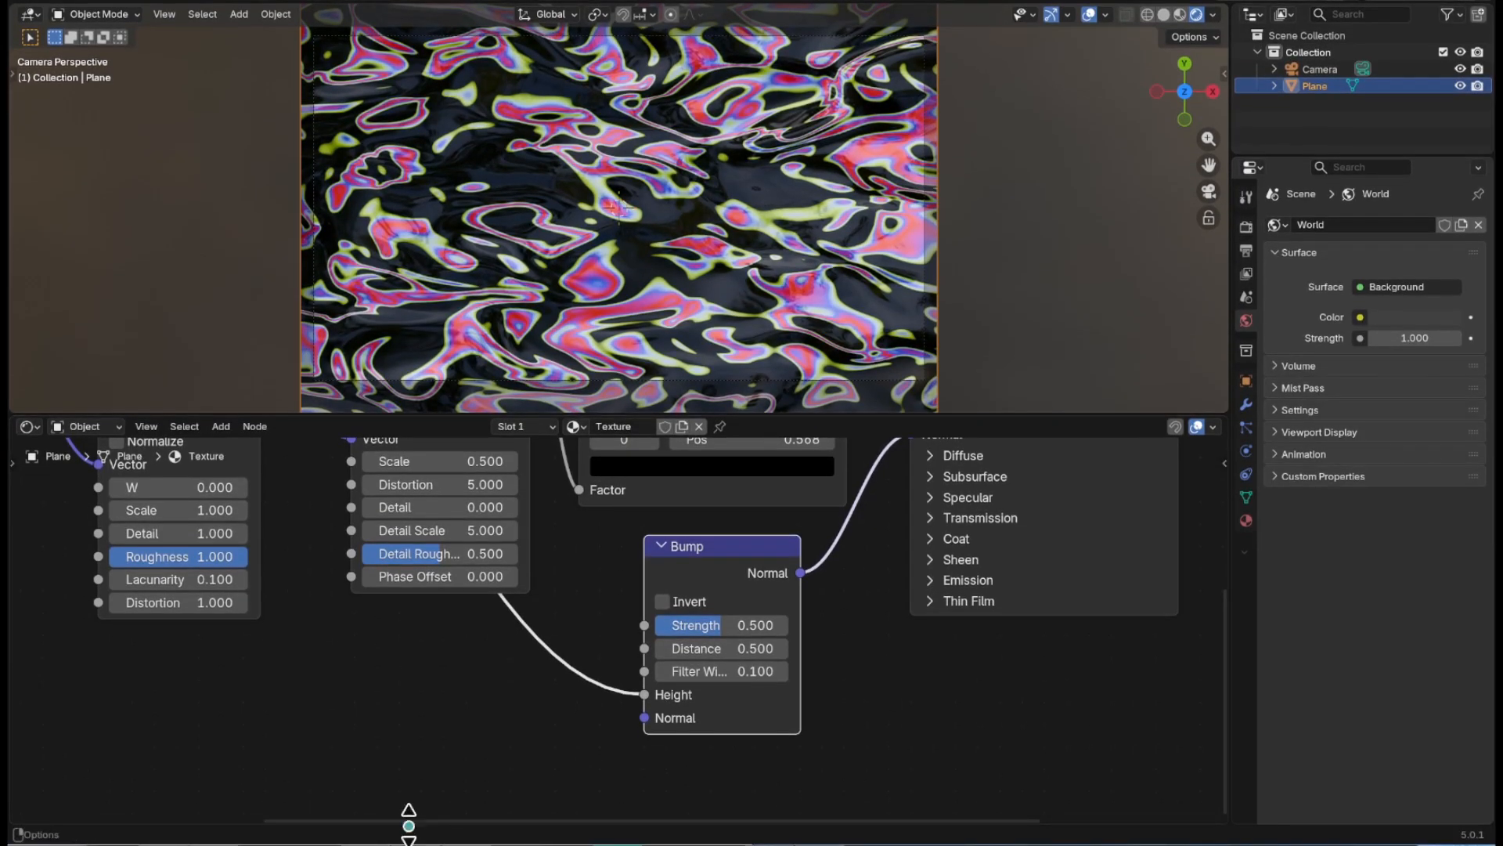
- Split the shader editor horizontally and turn the narrow lower area into a Timeline
right_click(409, 825)
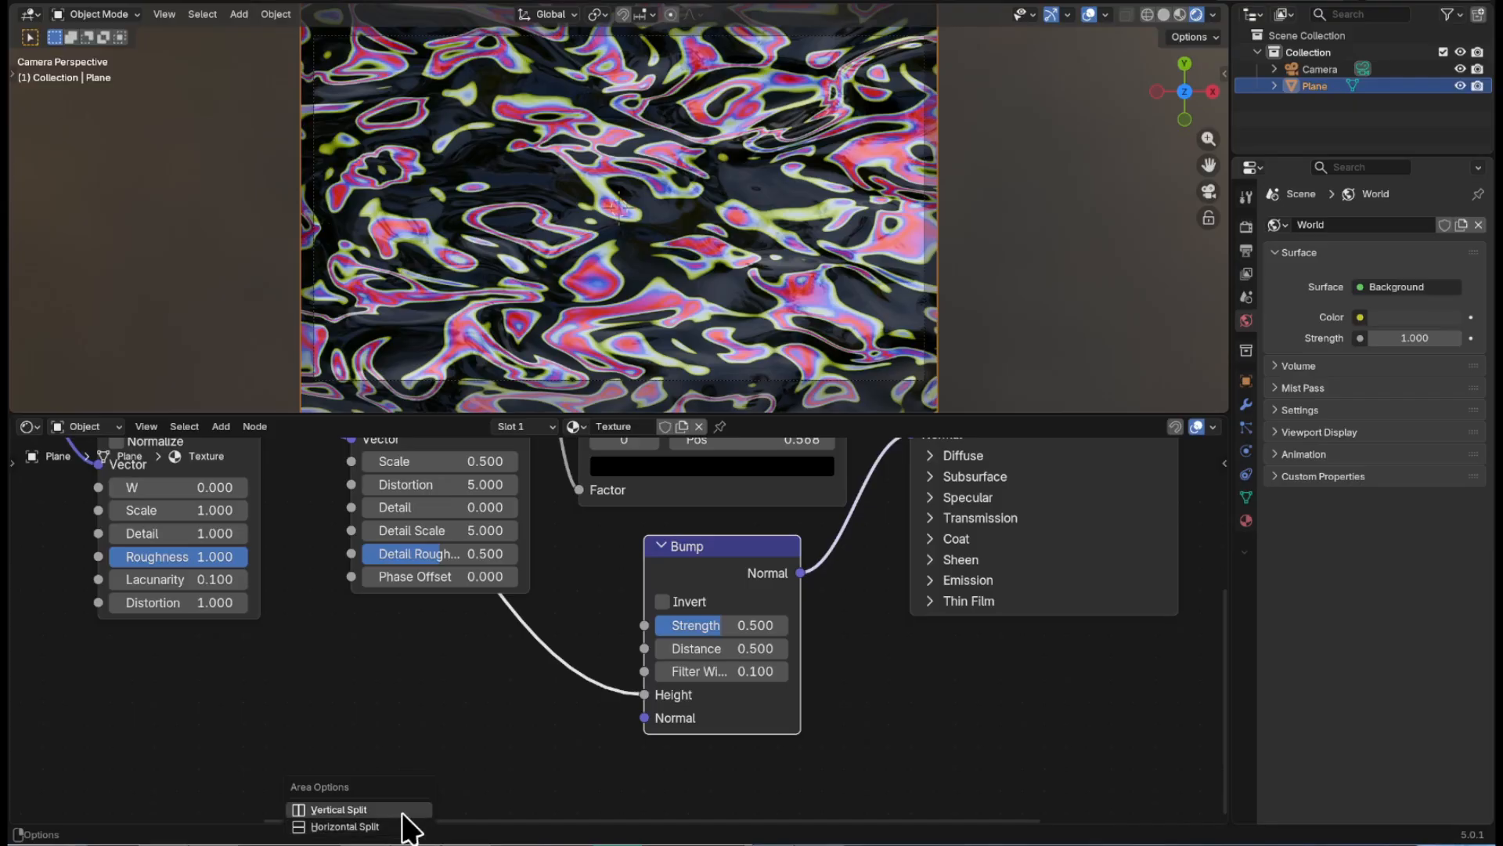
click(397, 825)
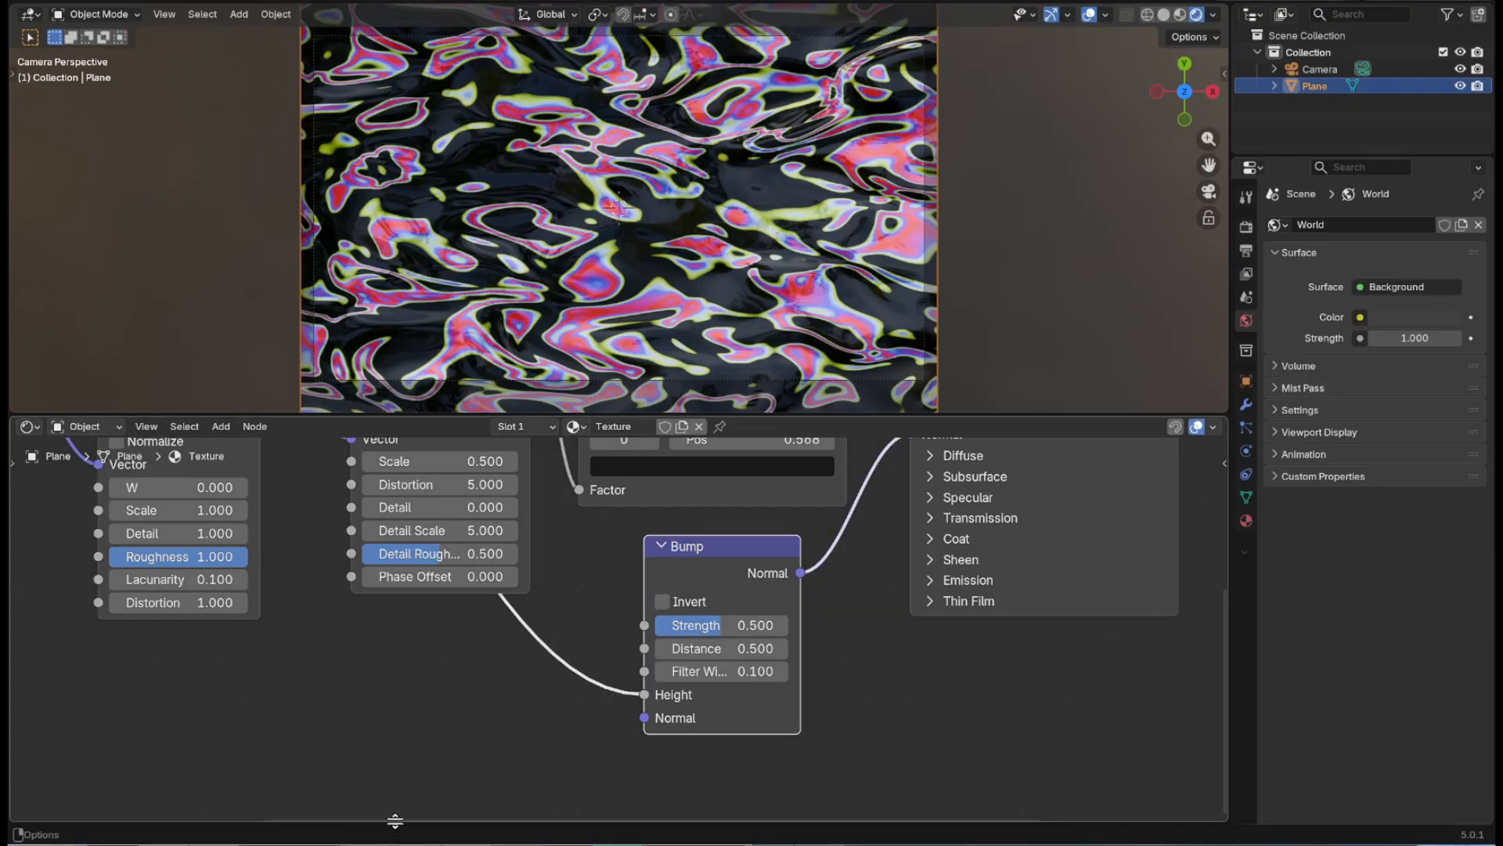
click(426, 727)
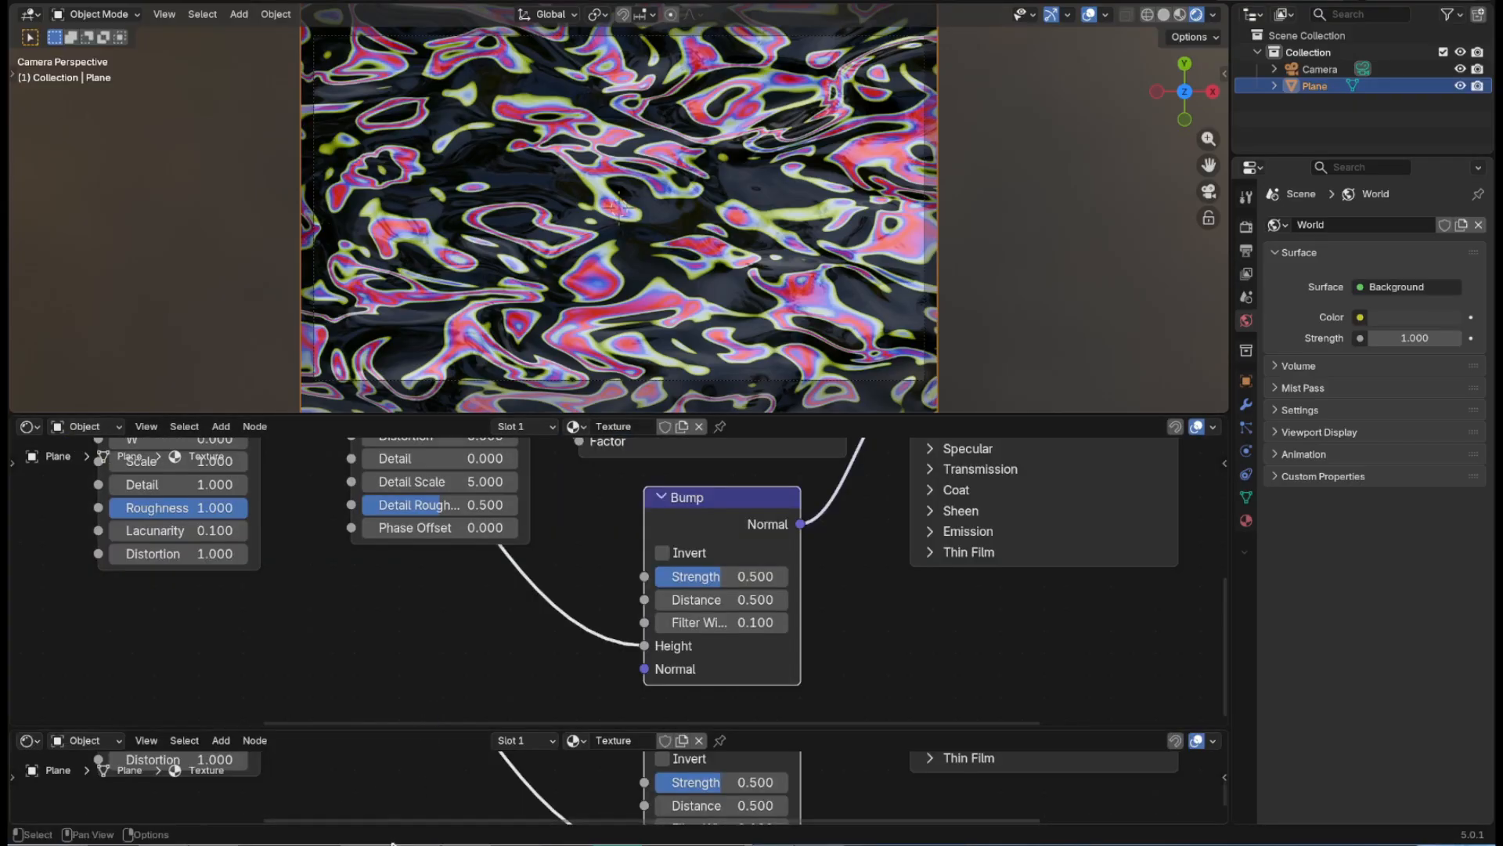
click(30, 741)
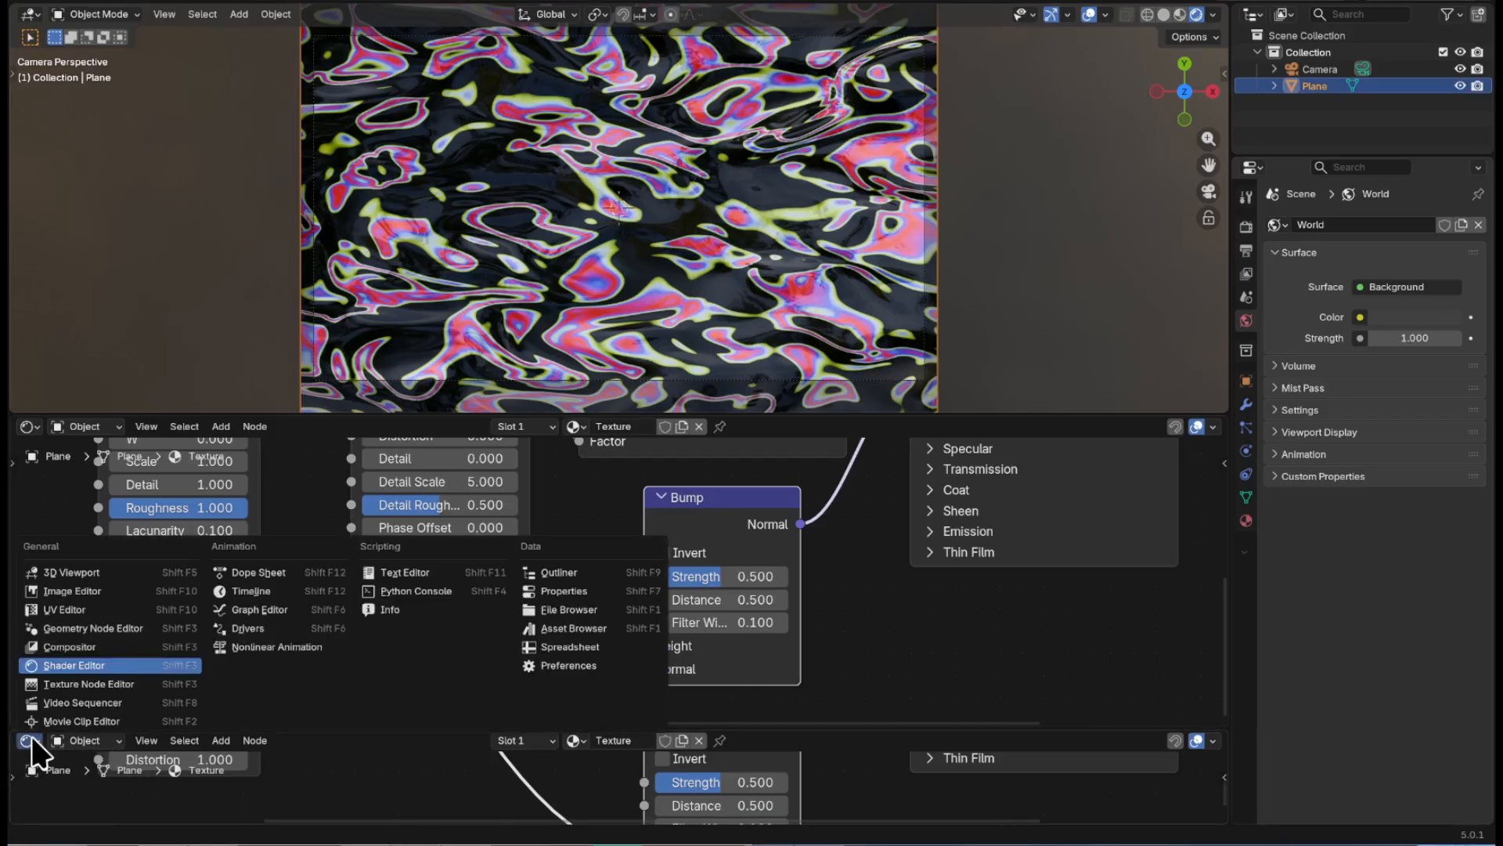
click(326, 589)
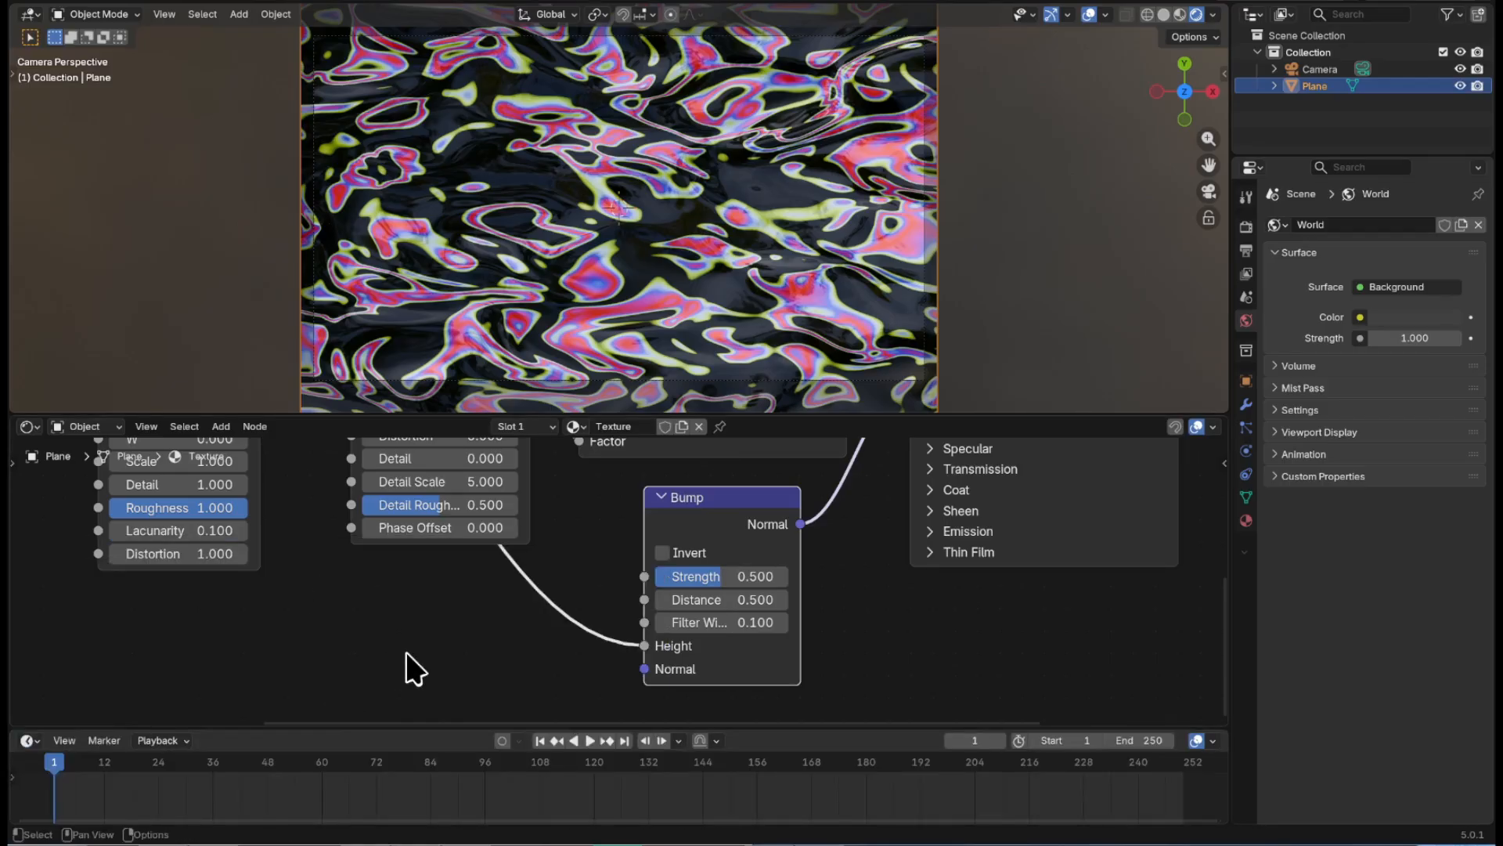
- Keyframe the Noise Texture's W value at 0 on frame 1 and at 1.5 on frame 250
middle_drag(462, 640, 577, 694)
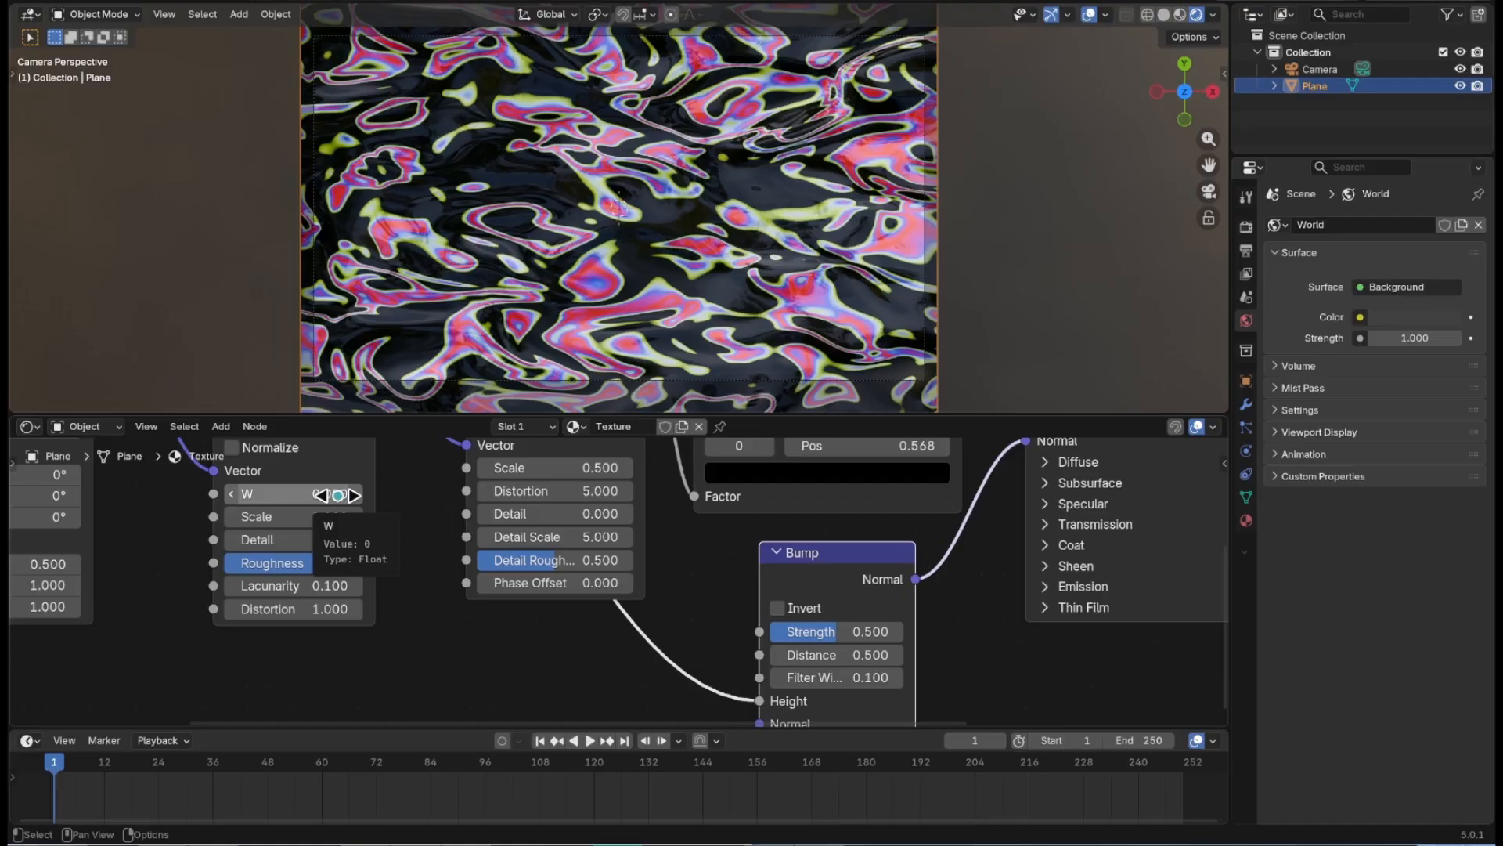
key(i)
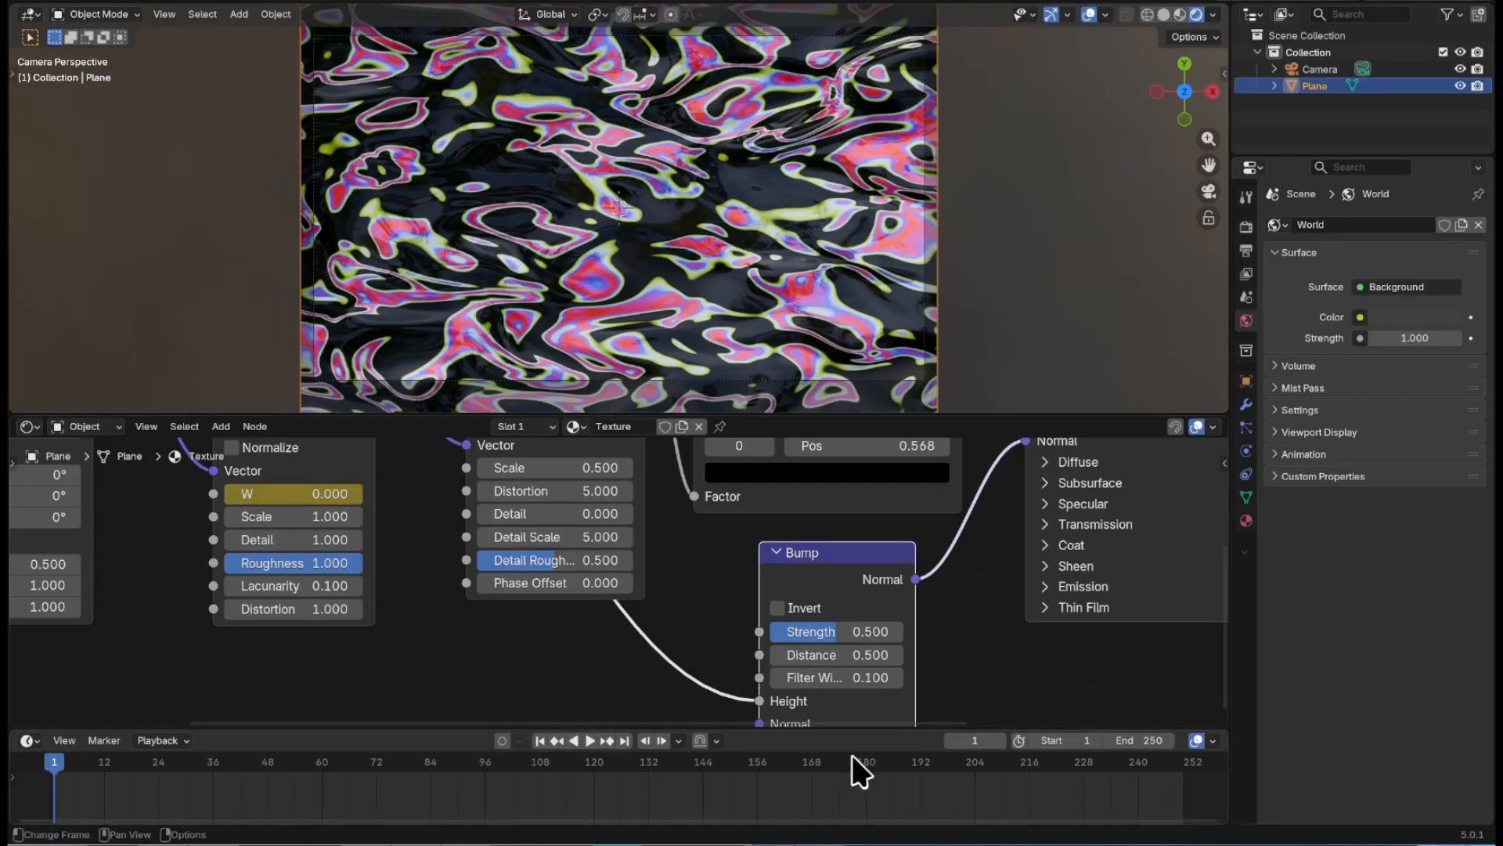
click(624, 740)
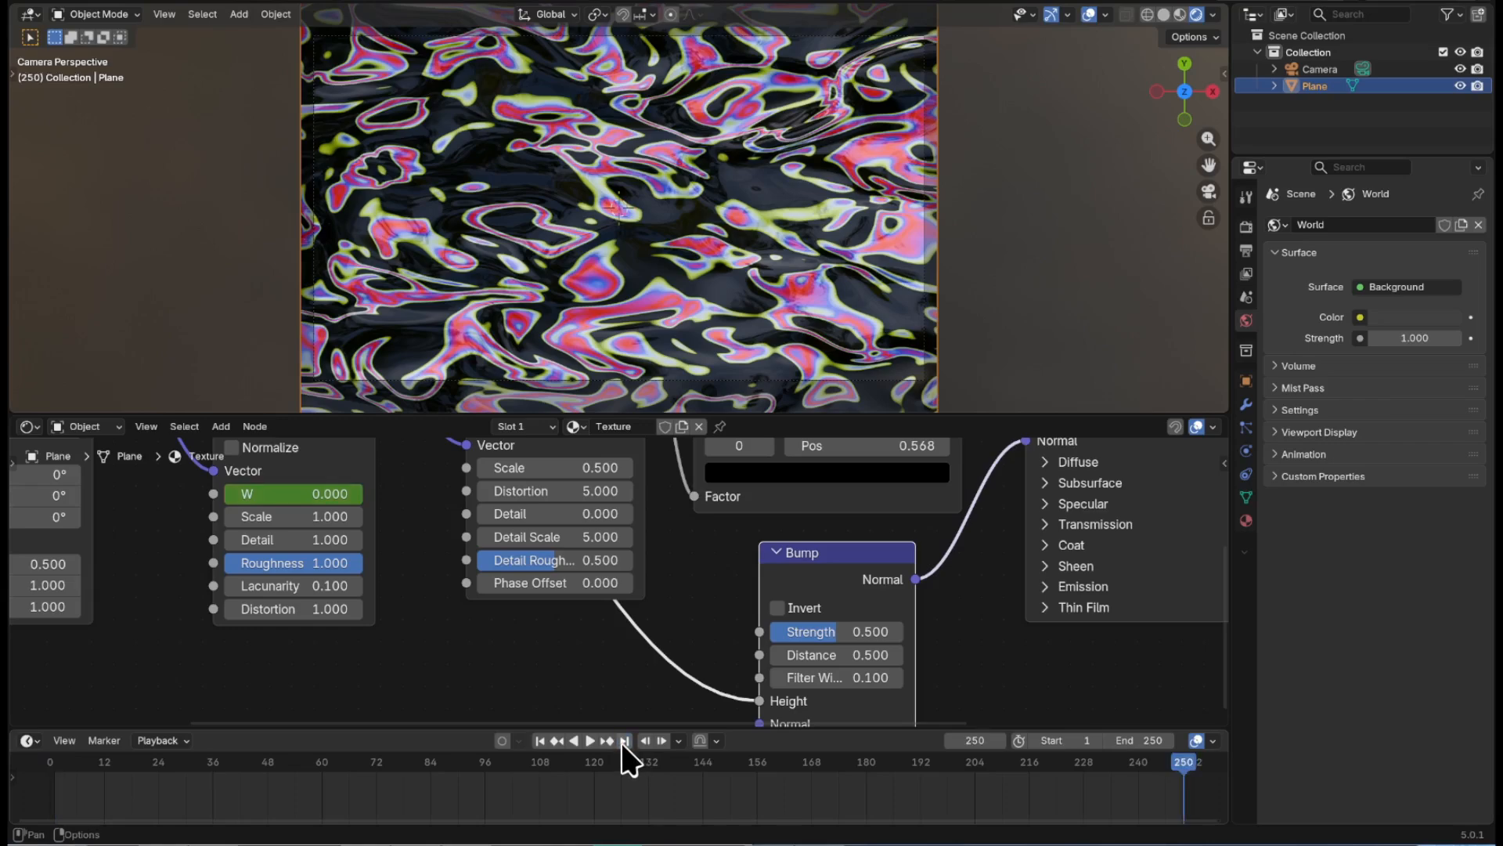
click(332, 497)
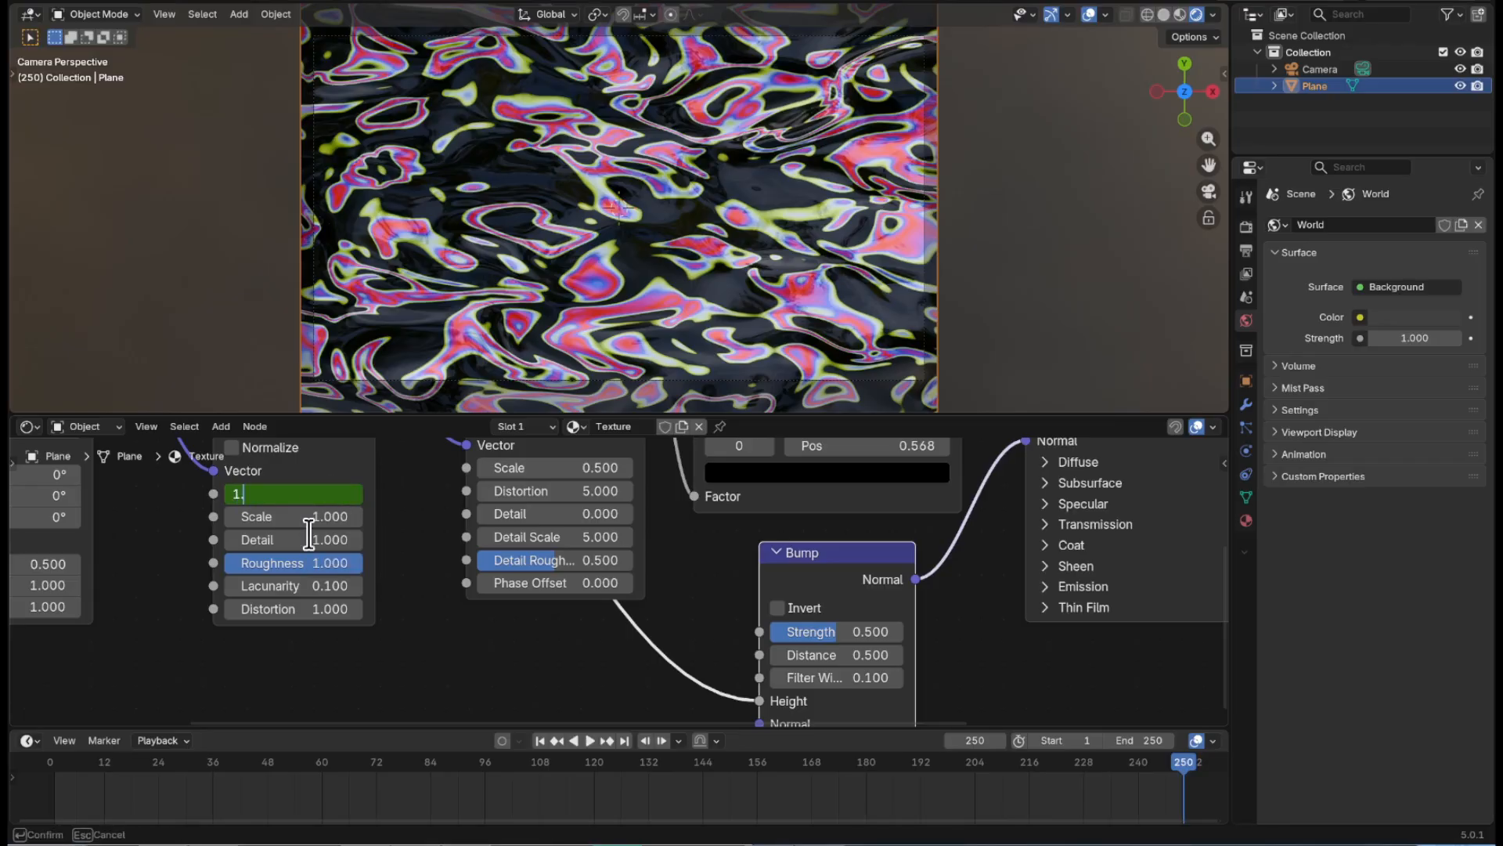
key(Return)
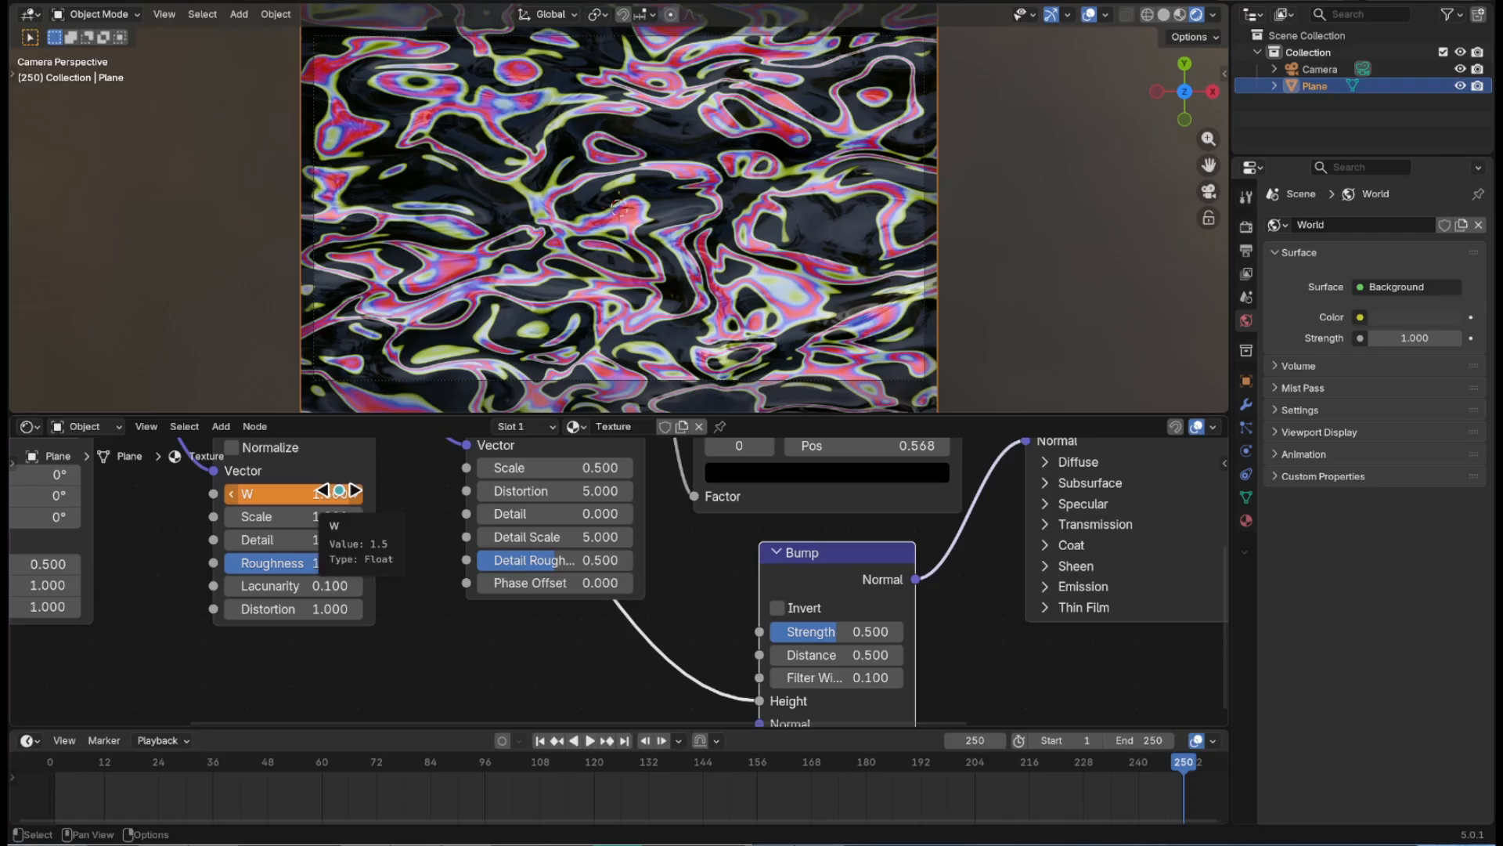
key(i)
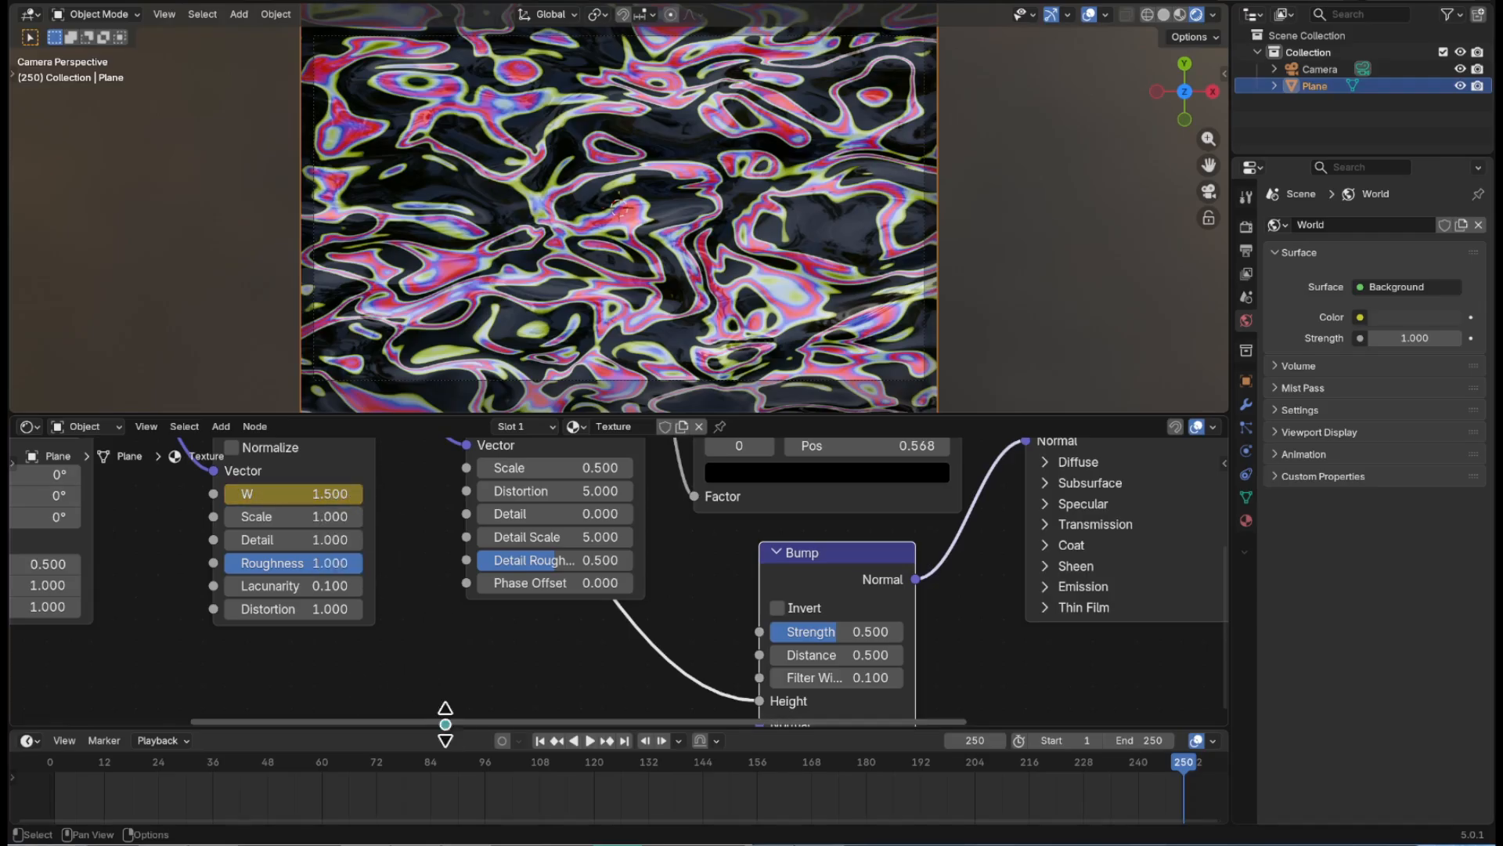
- Return to frame 1 and play the animation to preview the moving texture
click(542, 741)
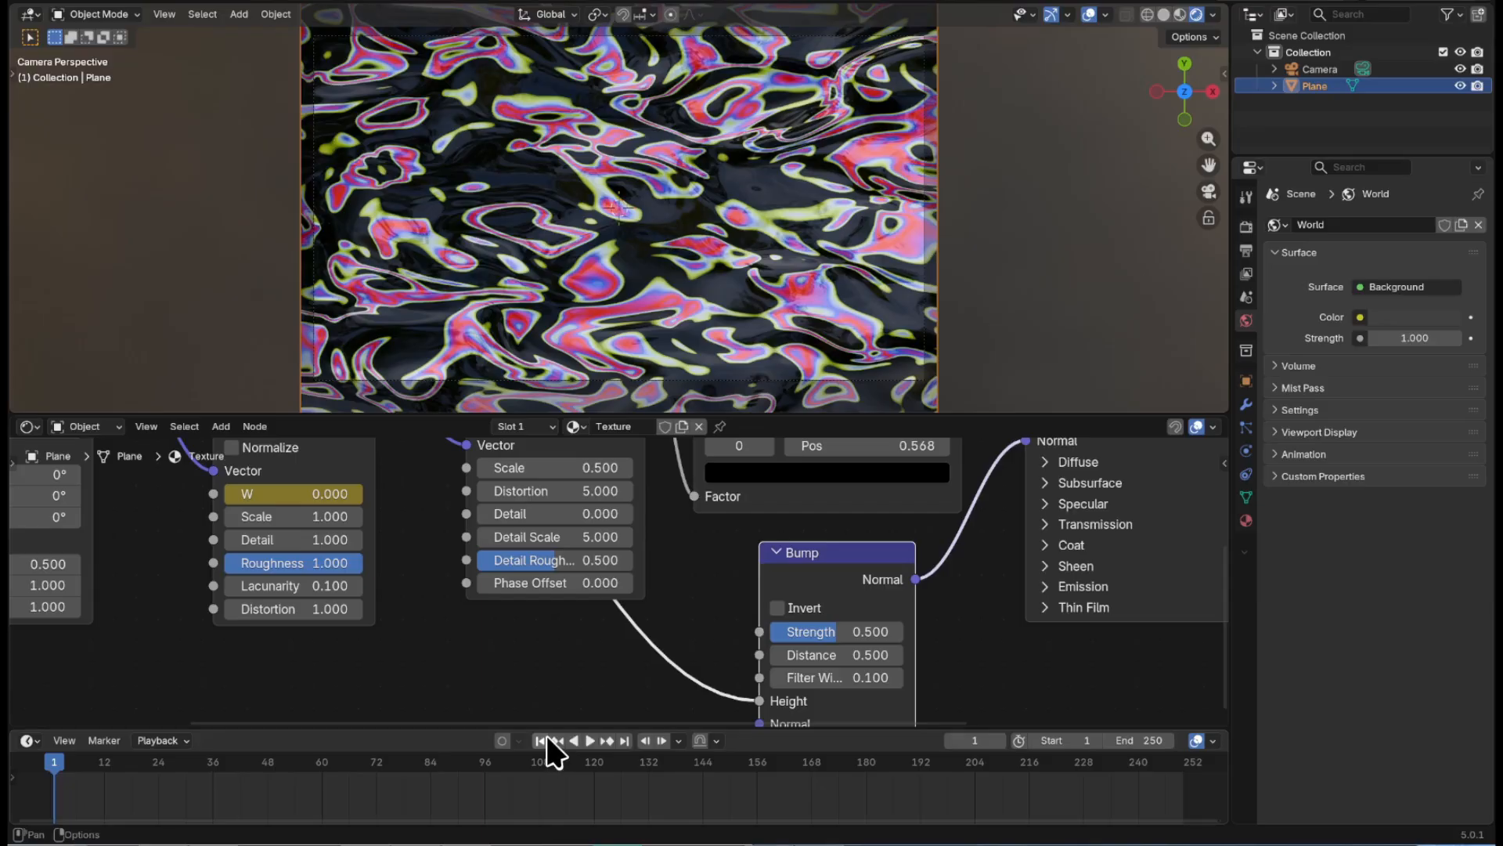
key(space)
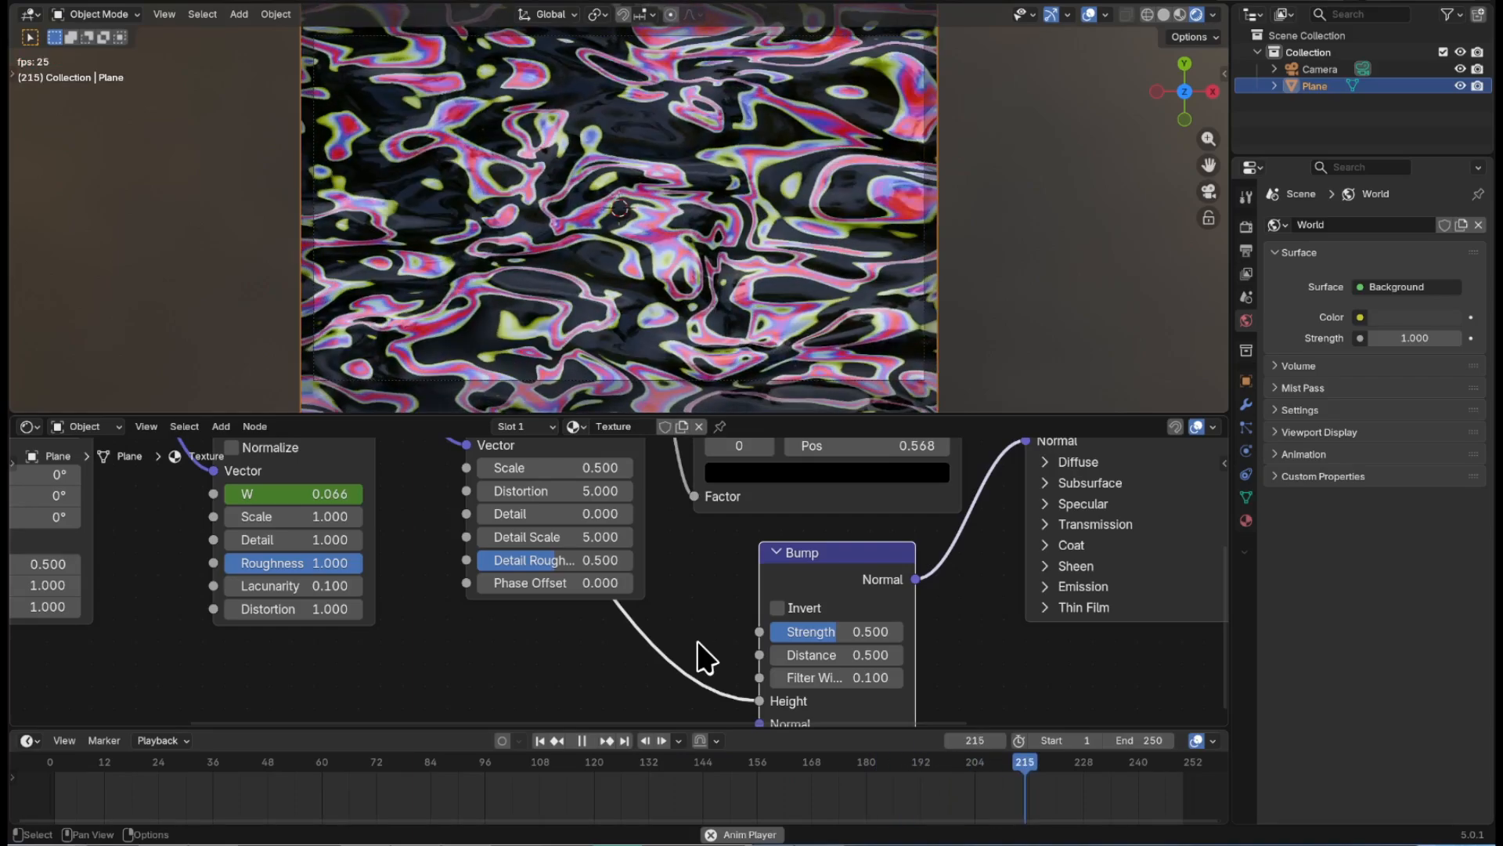
- Stop the playback, switch to the Layout workspace and set the render engine to Cycles with GPU Compute as the device
key(Escape)
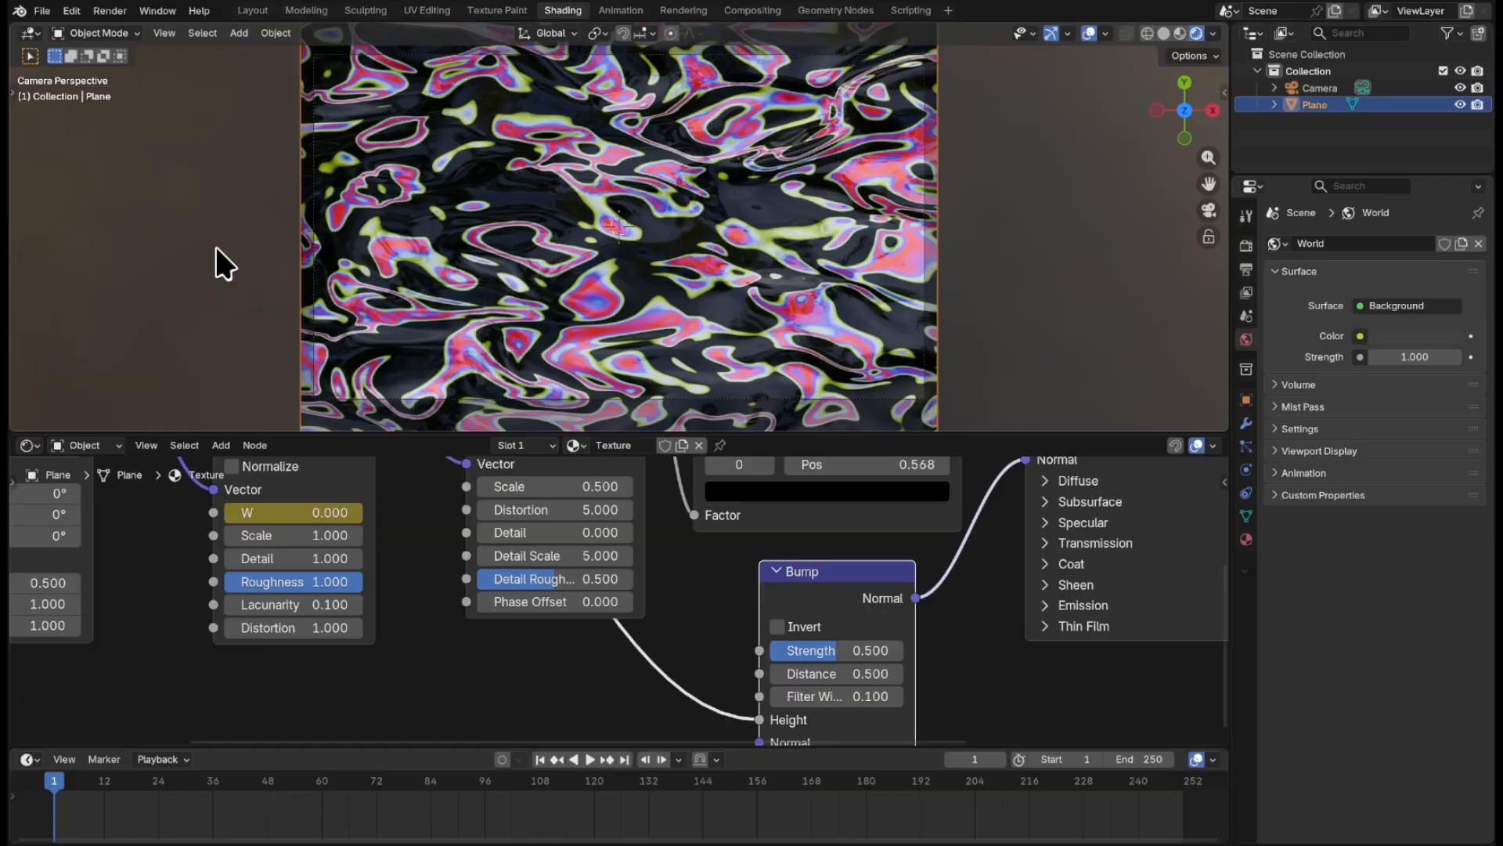
click(254, 11)
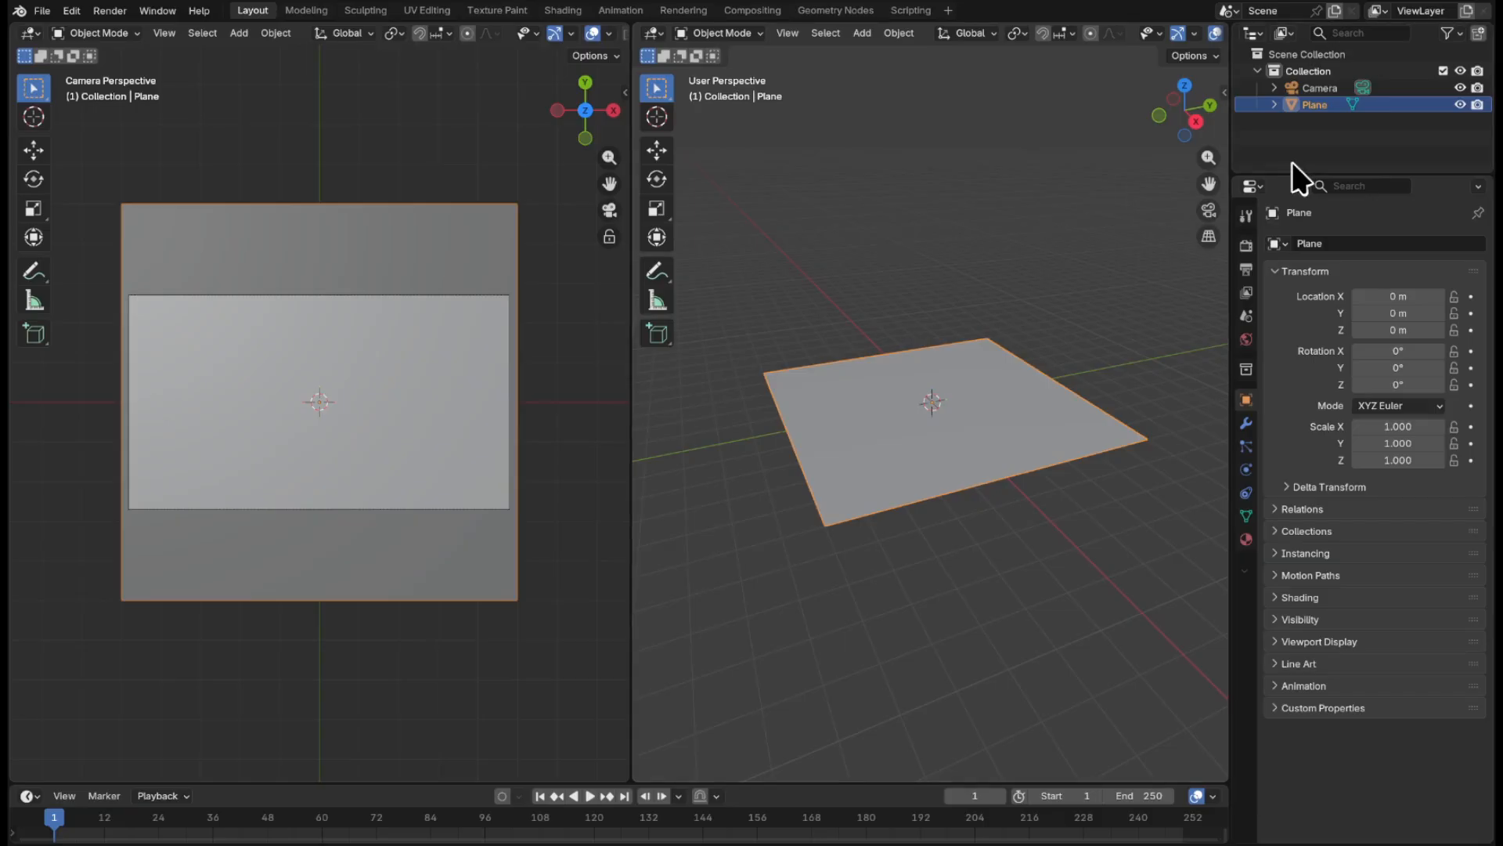
click(1247, 246)
click(1378, 244)
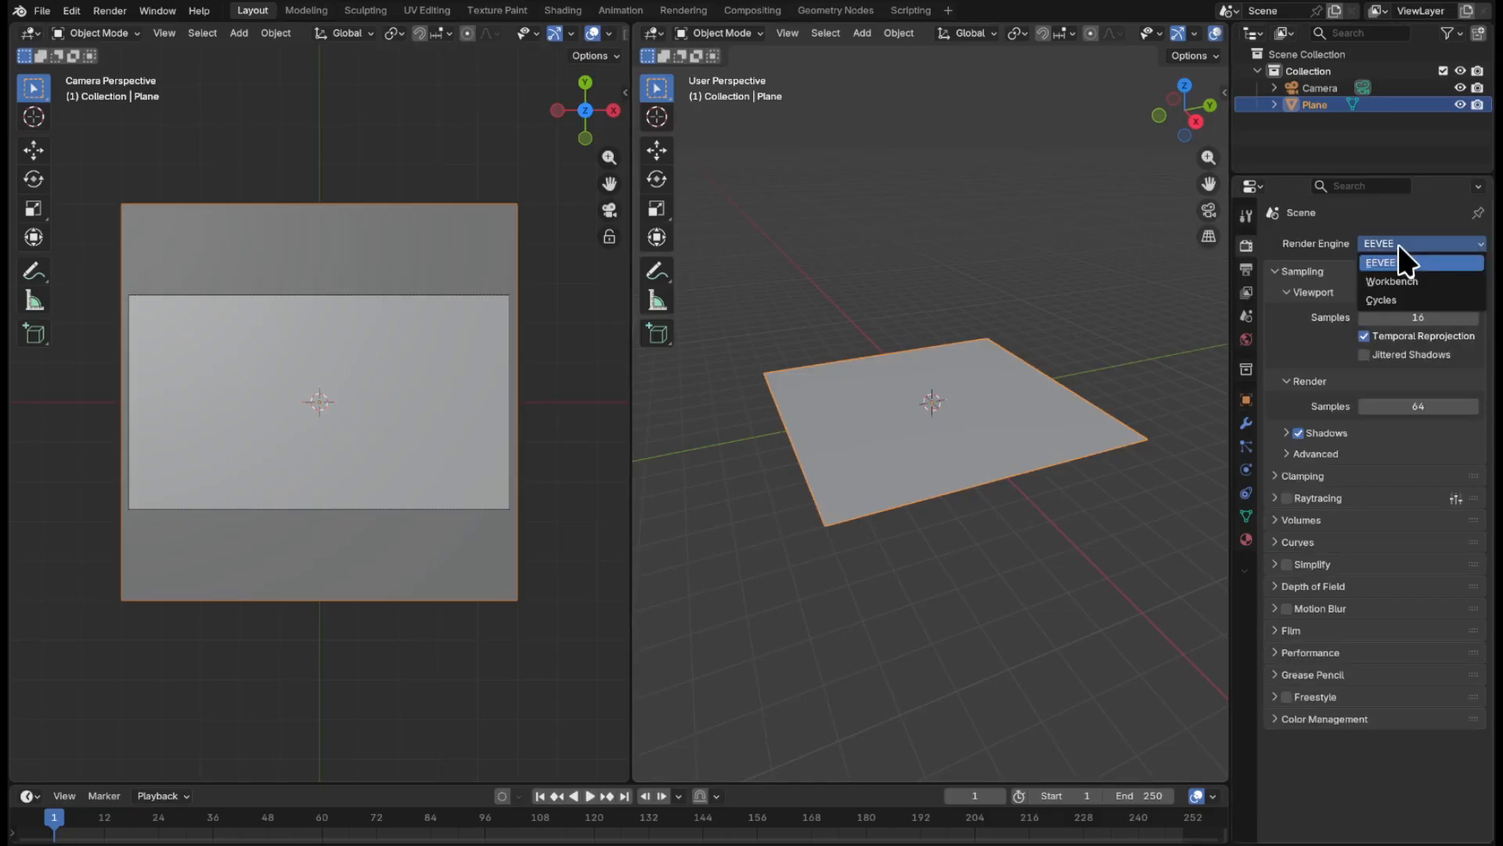
click(1417, 300)
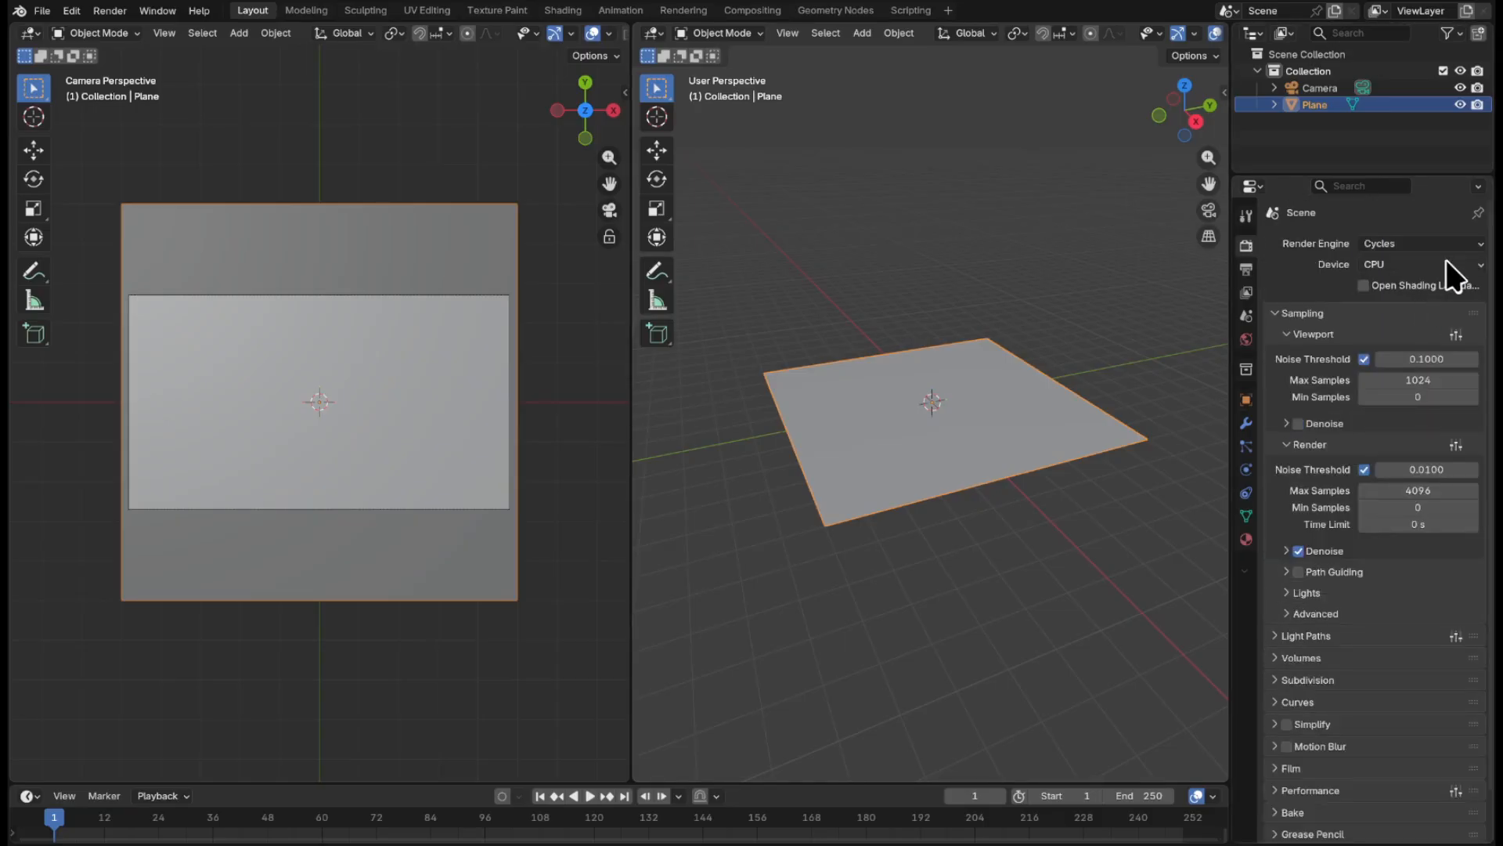
click(1446, 264)
click(1436, 303)
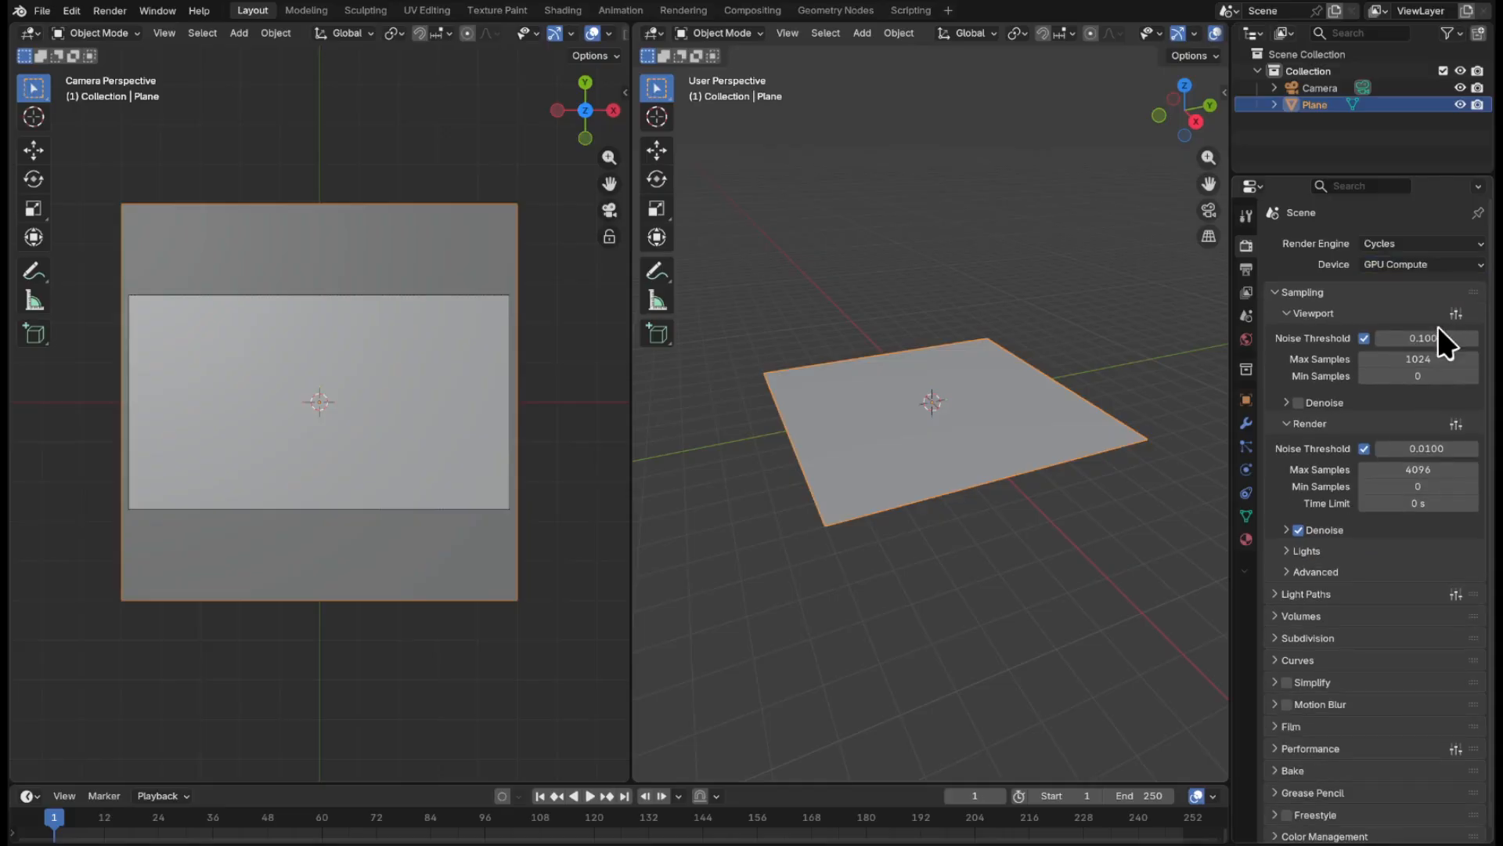
- Set the maximum samples to 50 for the viewport and 300 for the final render
click(1444, 357)
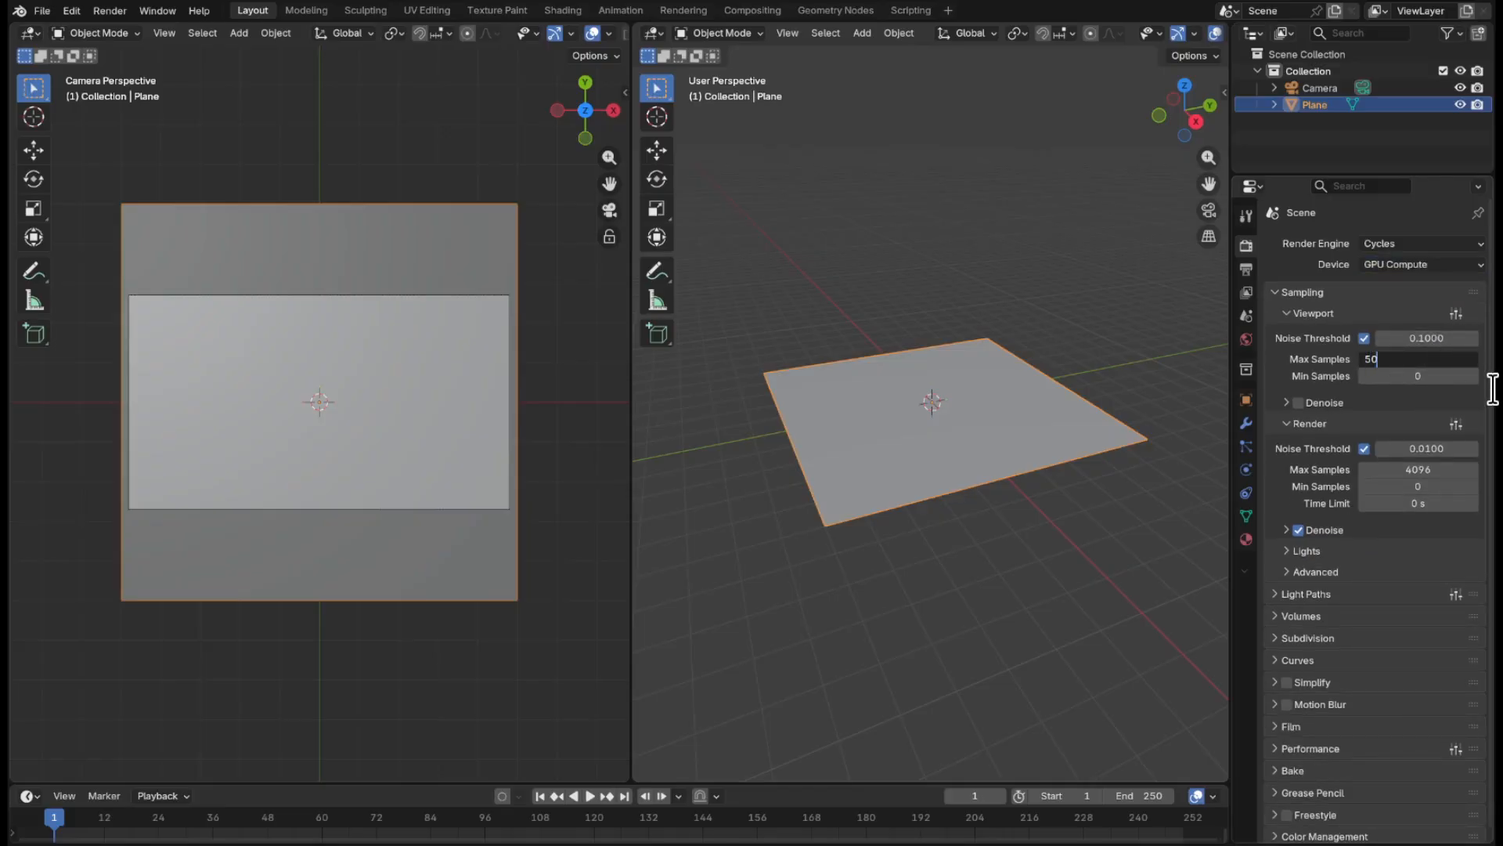
text(50)
key(Return)
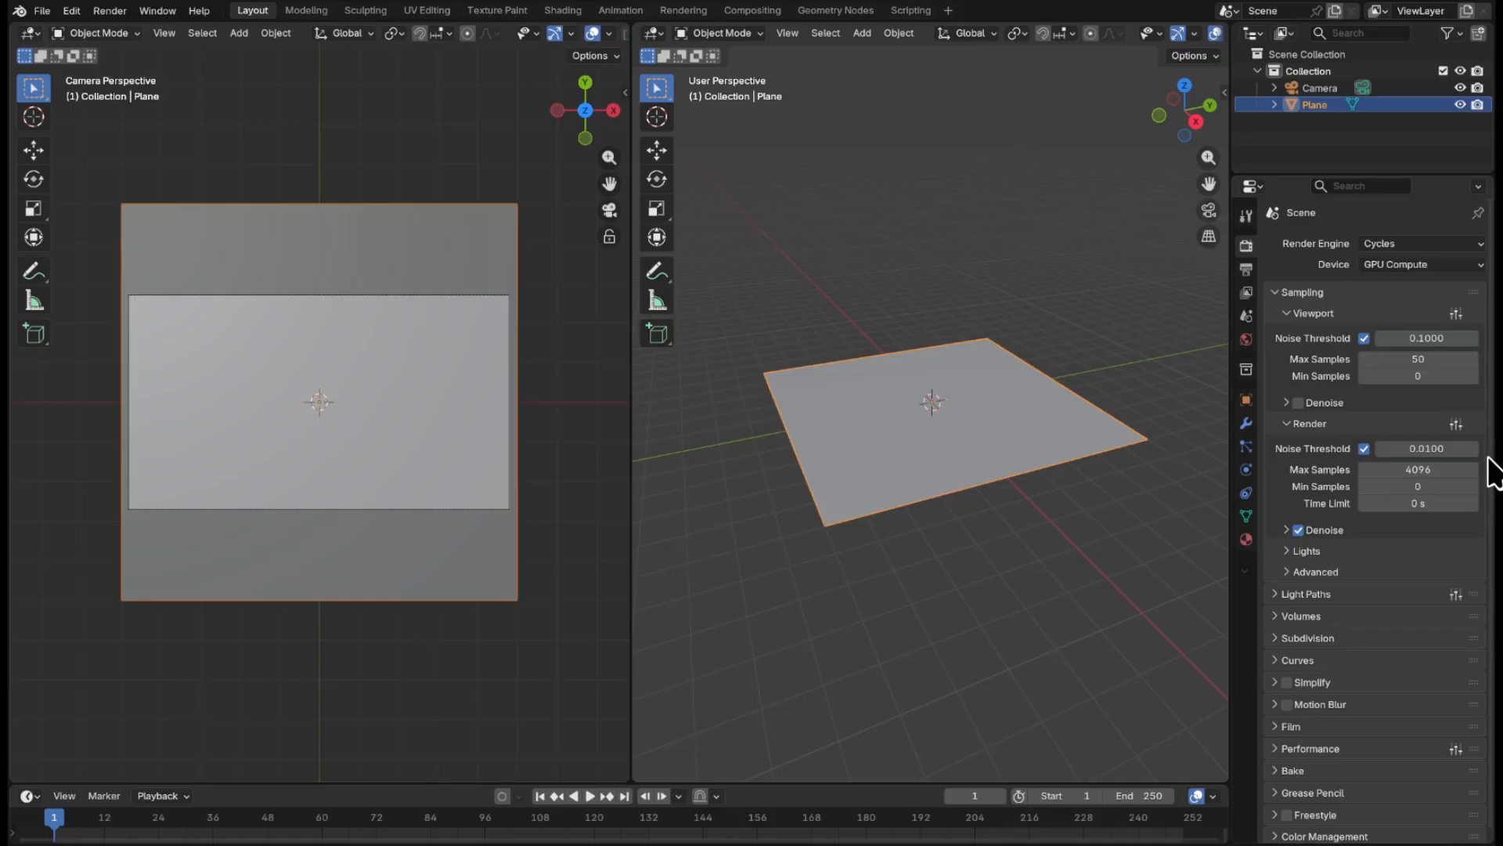
click(1458, 465)
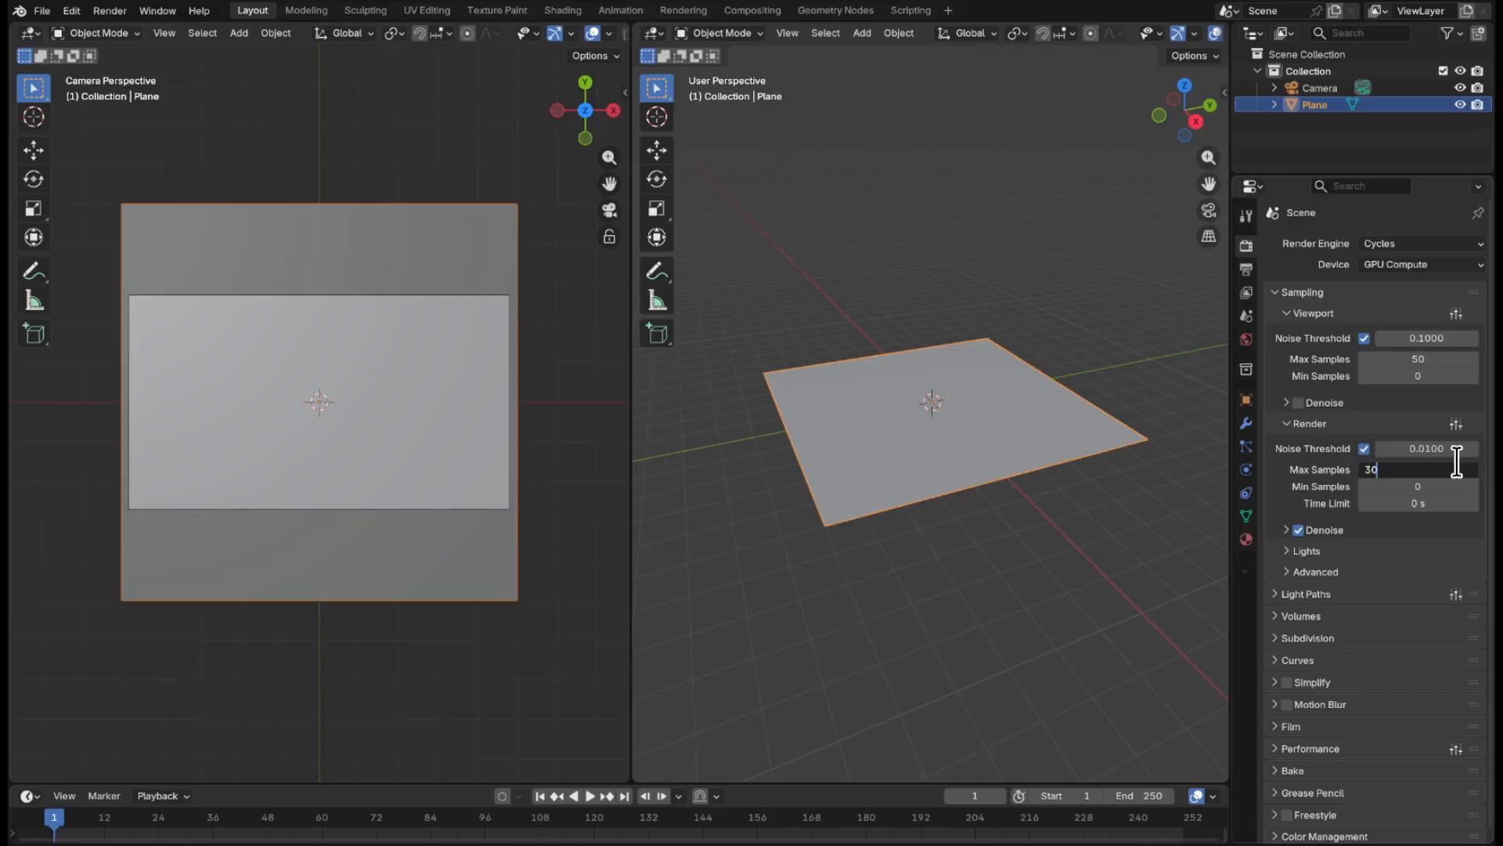
key(Return)
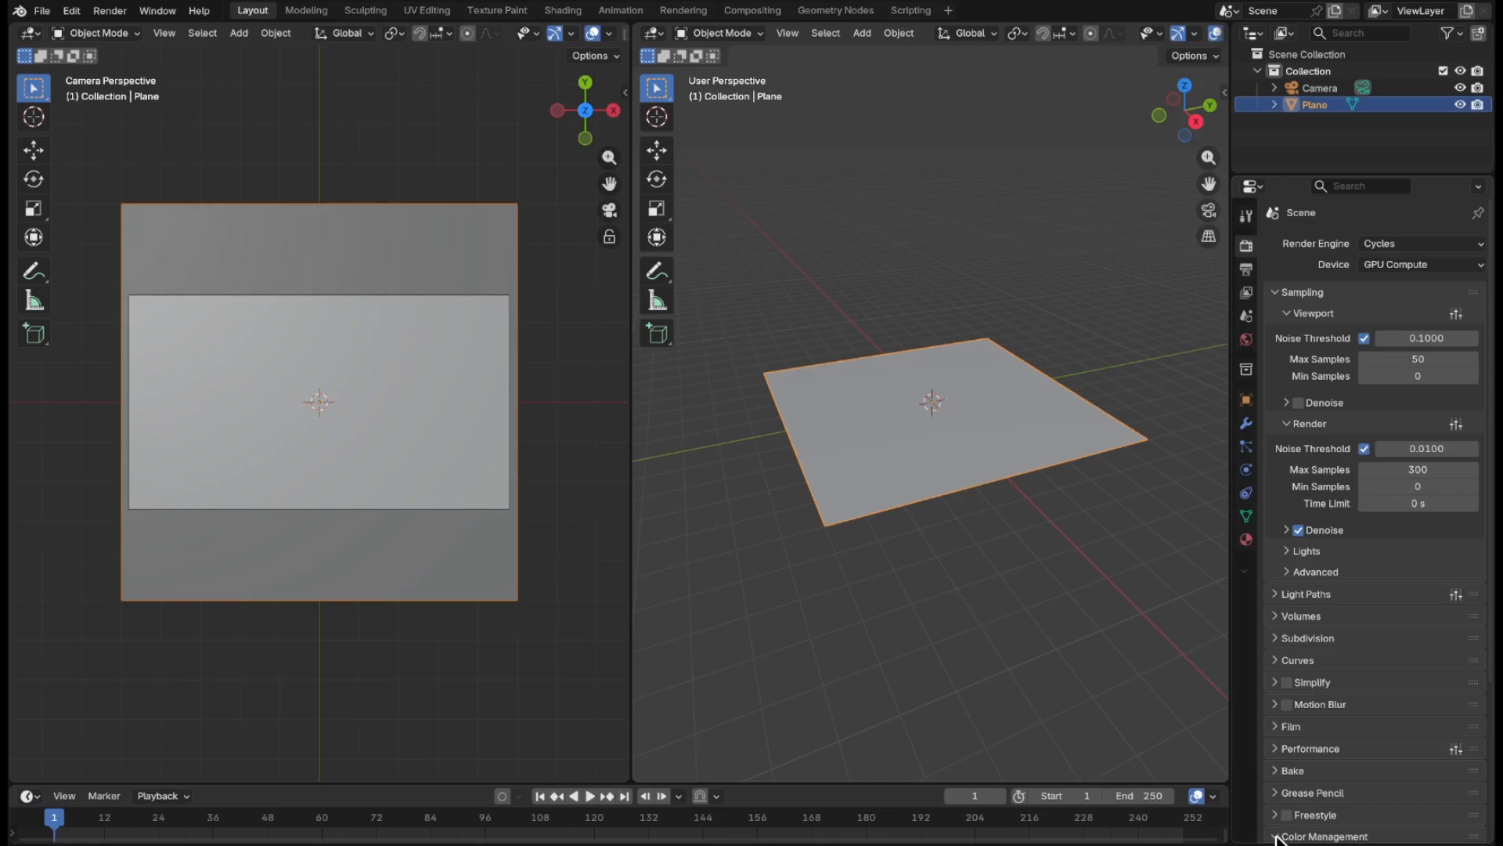
- Set the color management Look to Very High Contrast
click(1300, 836)
scroll(1313, 789, down, 5)
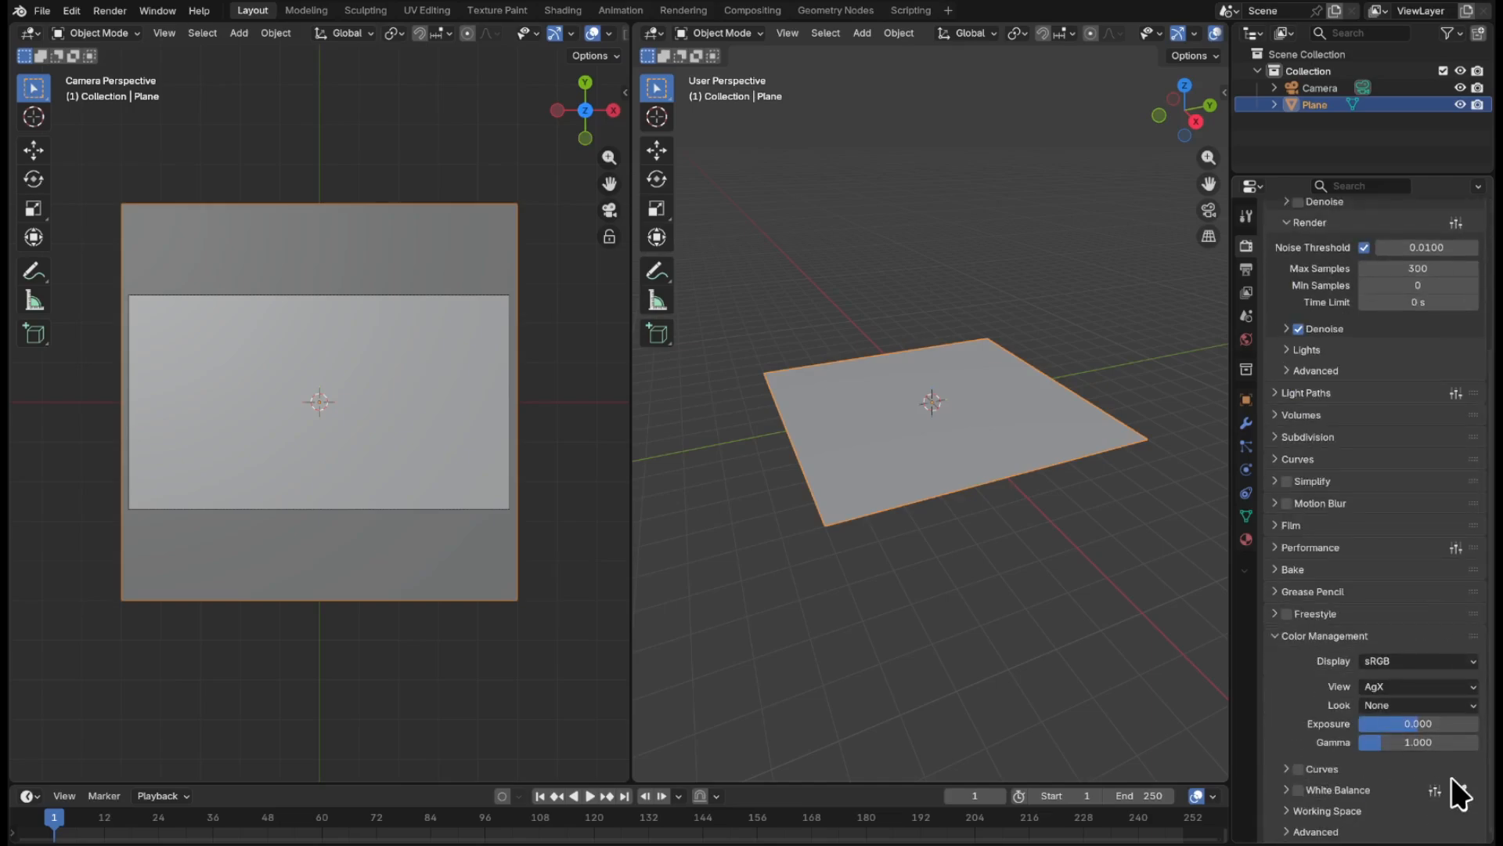
click(1445, 702)
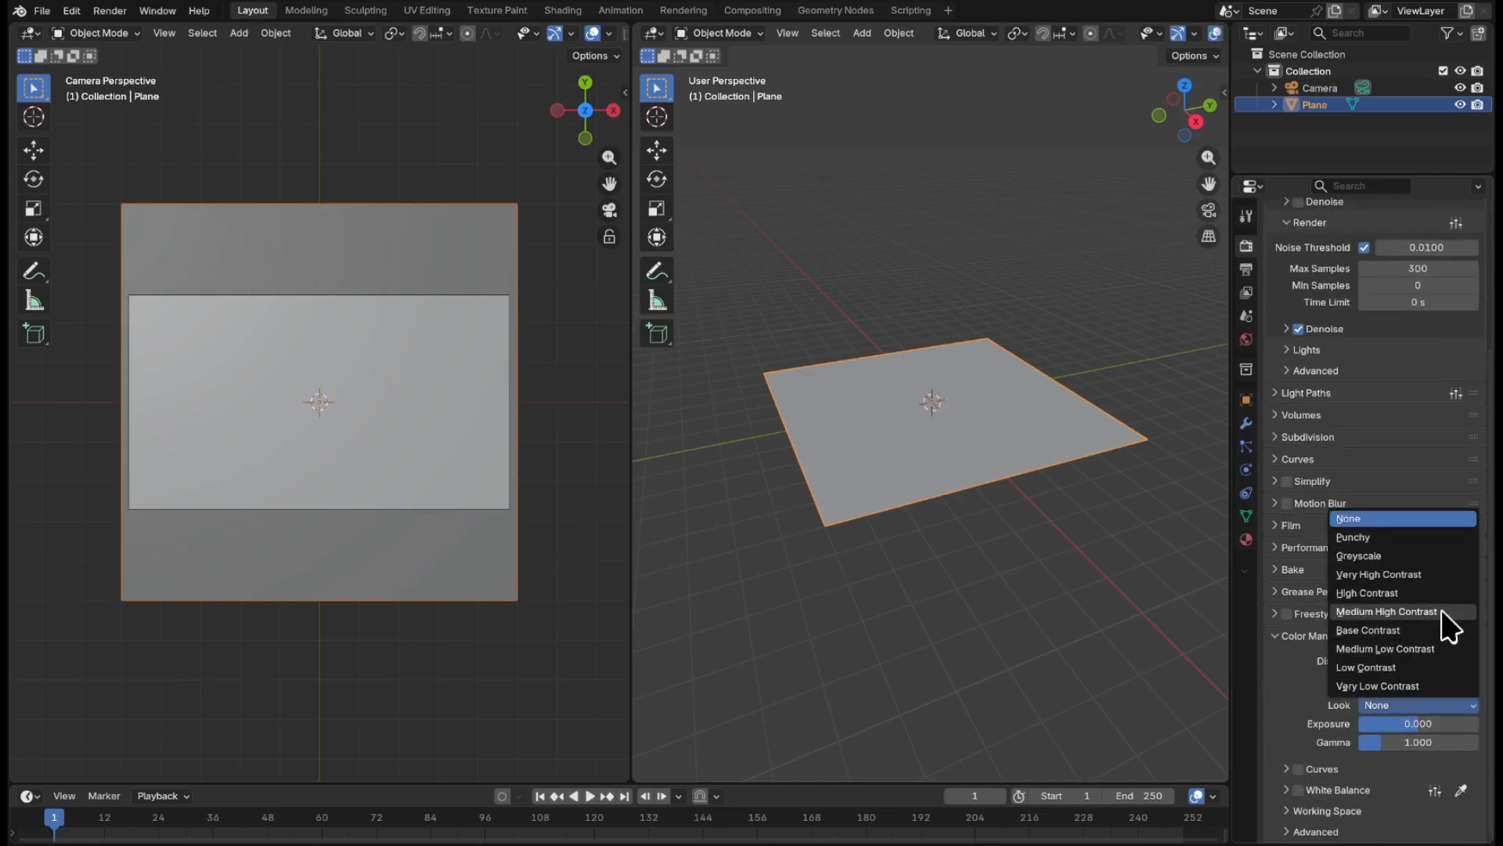
click(1448, 575)
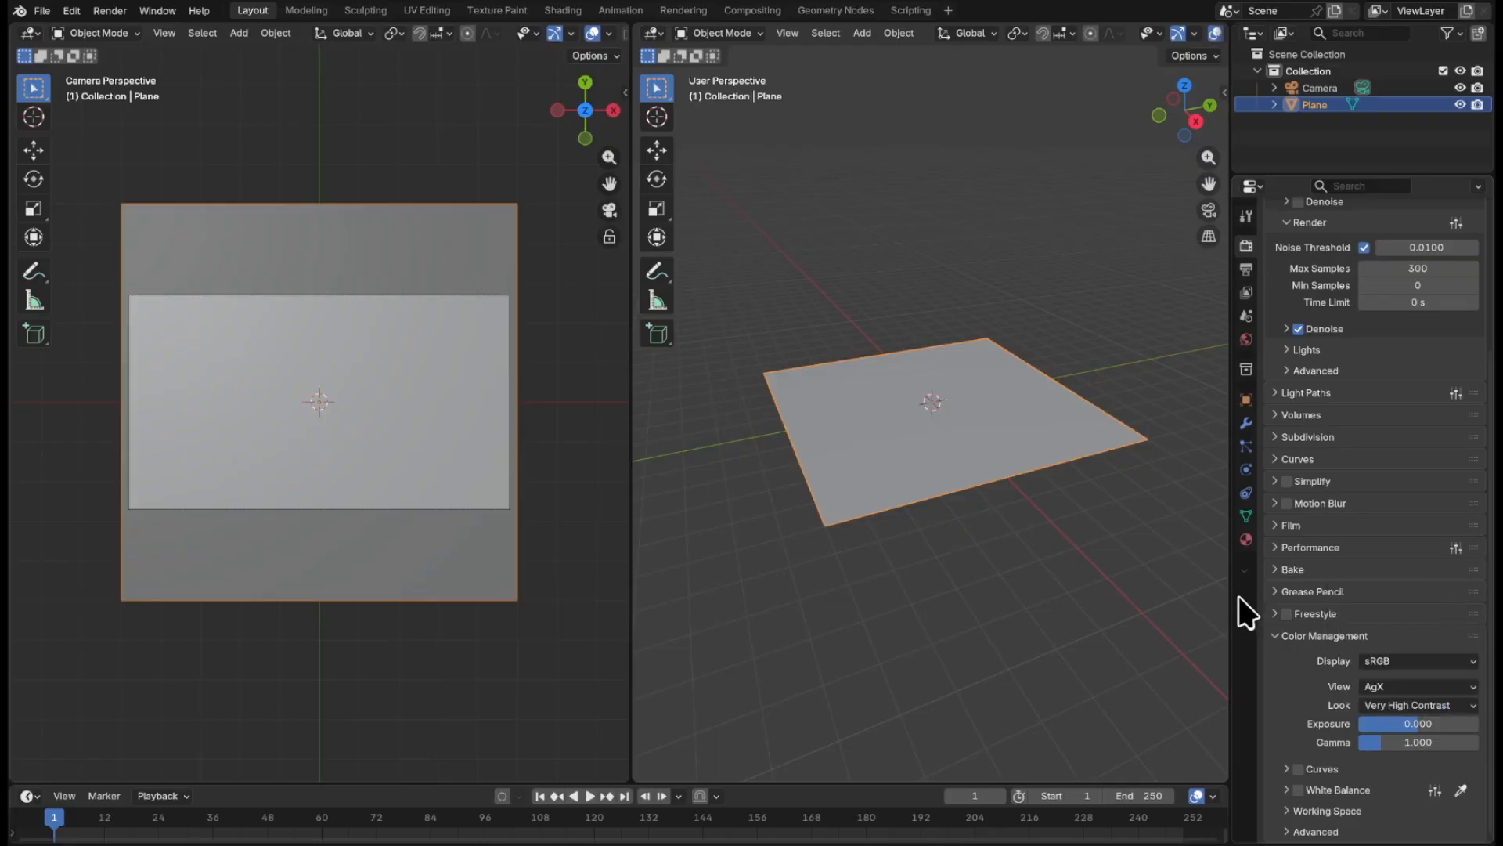
- Give the world's background color an Environment Texture and load royal_esplanade_4k.hdr from the Textures folder
click(1246, 340)
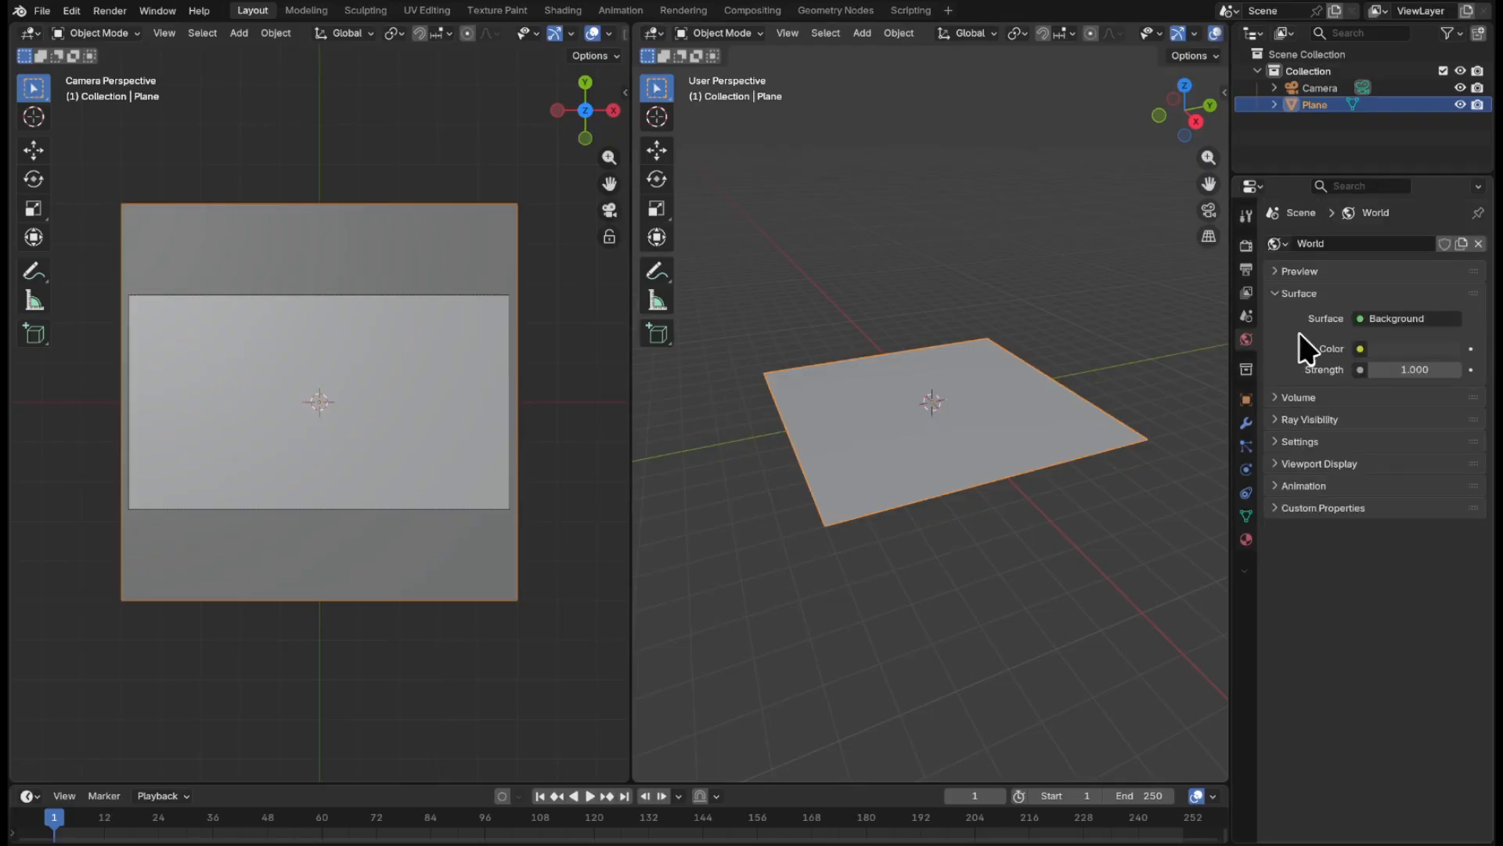
click(1359, 349)
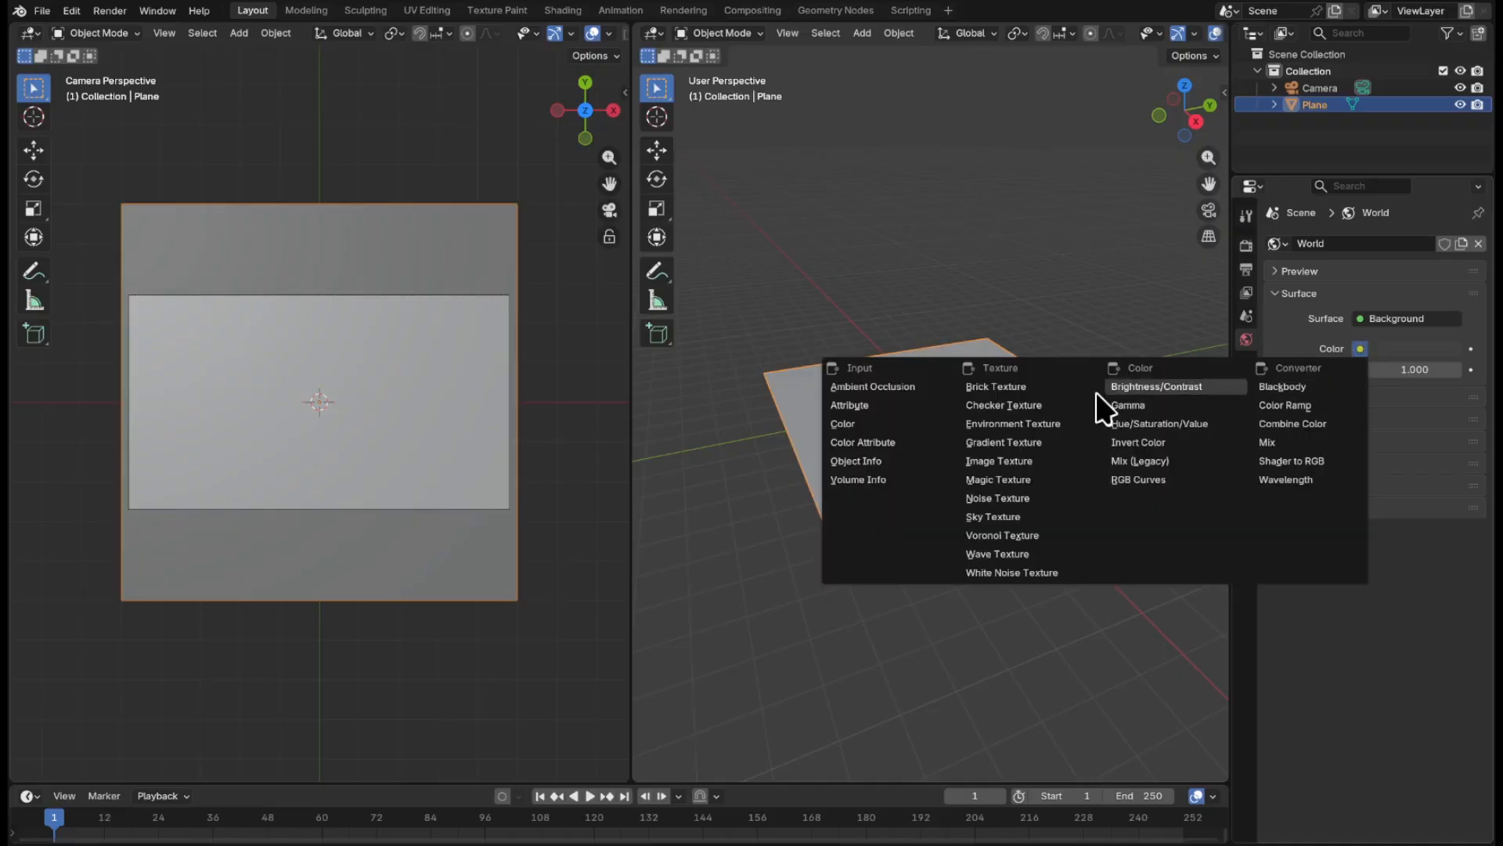
click(1046, 416)
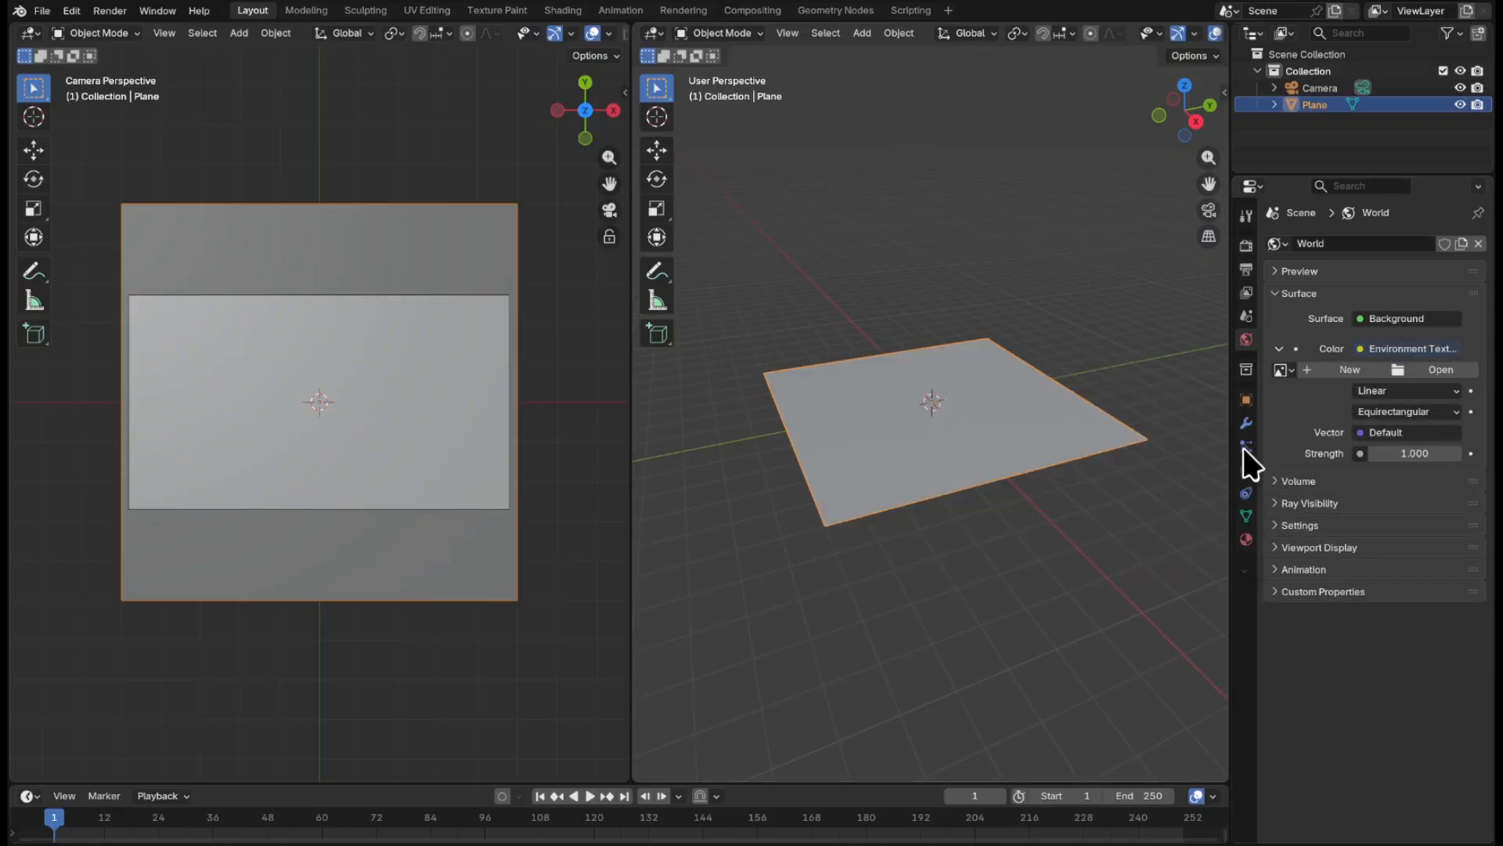
click(1441, 370)
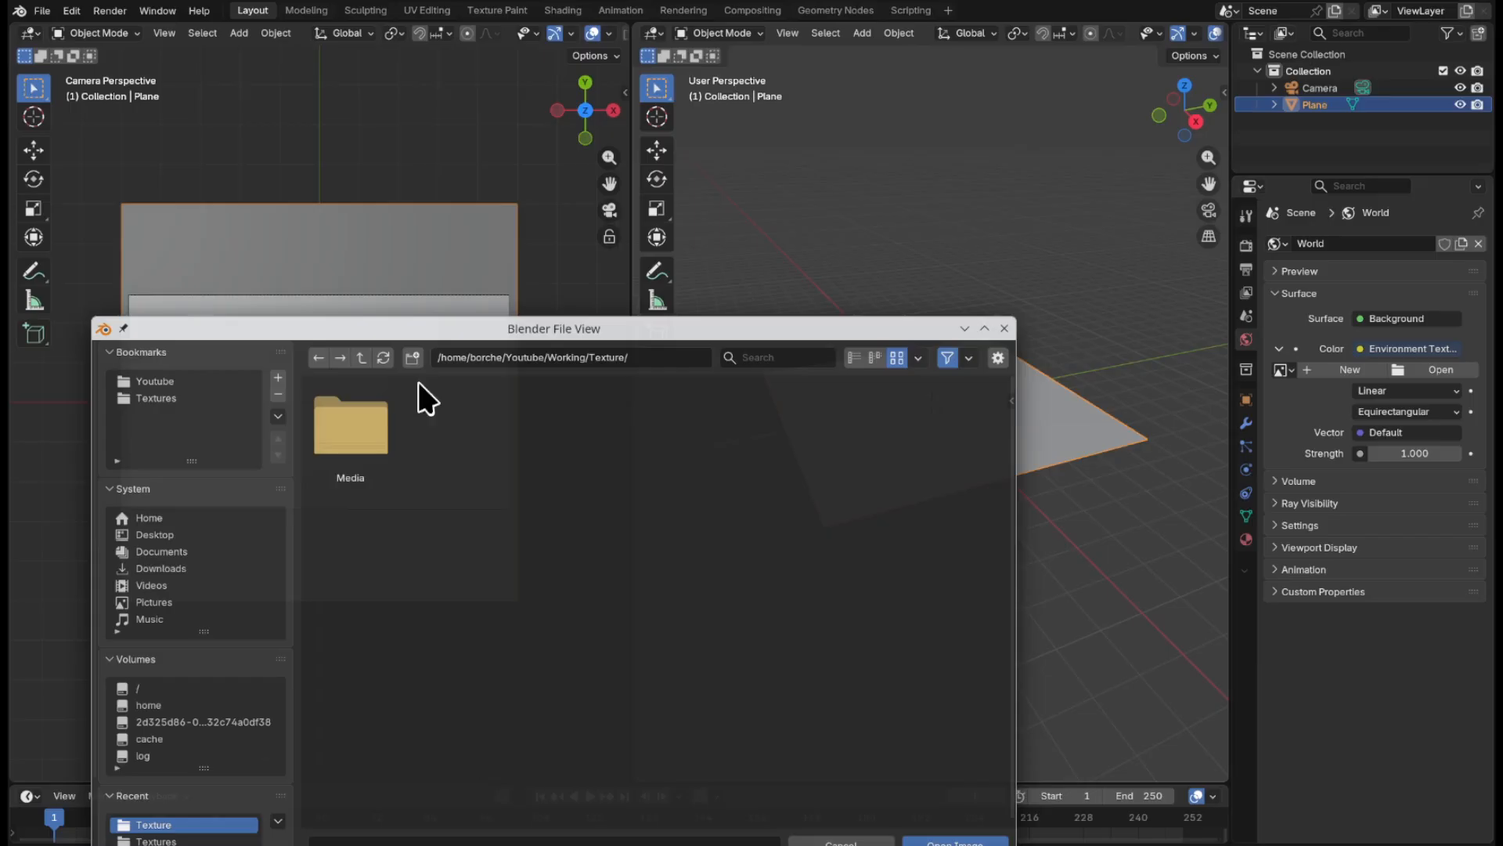
click(178, 397)
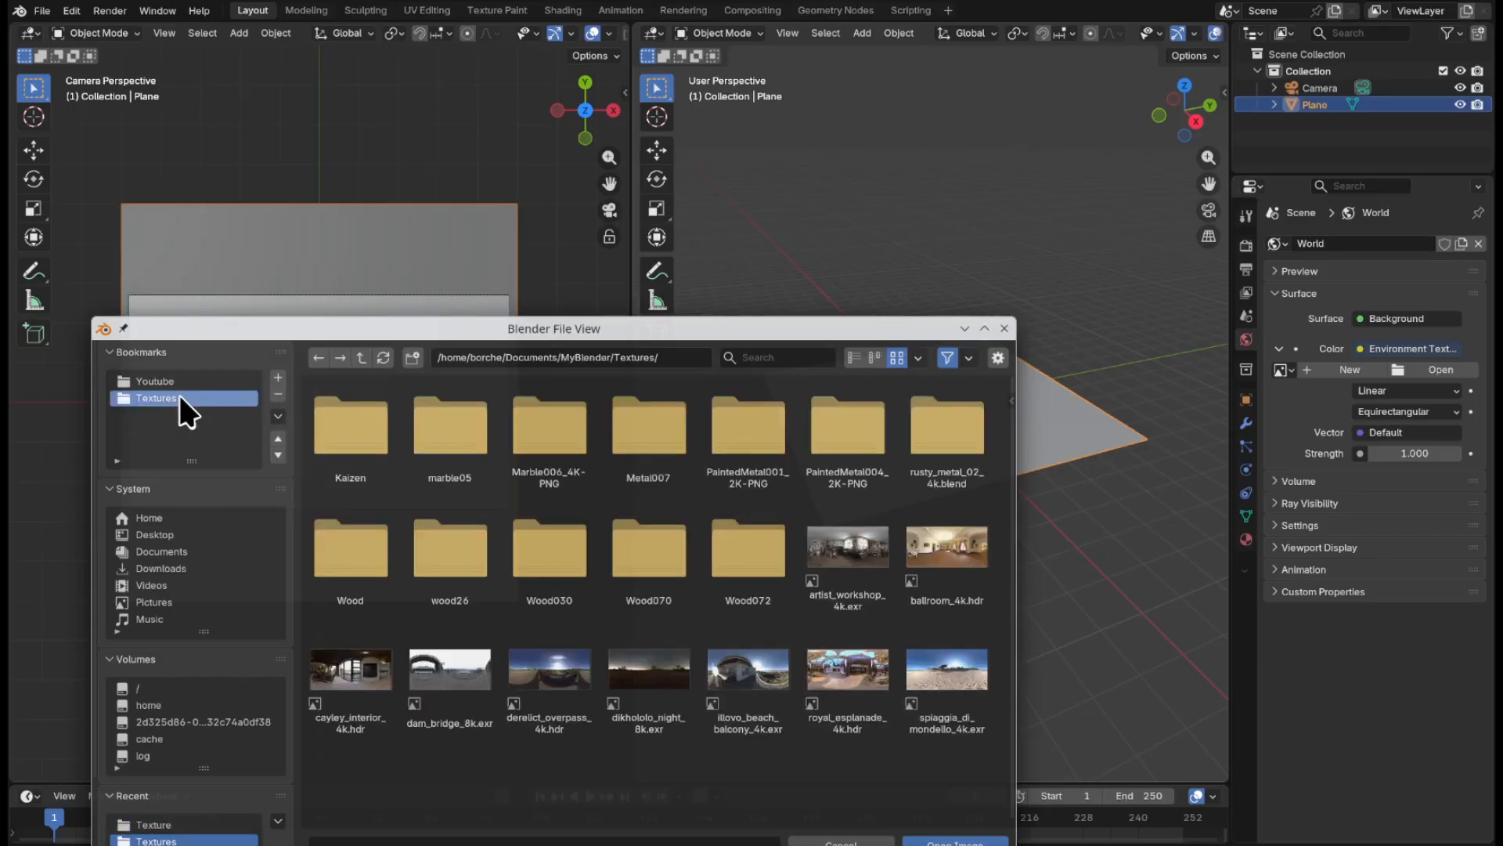
click(845, 675)
click(975, 841)
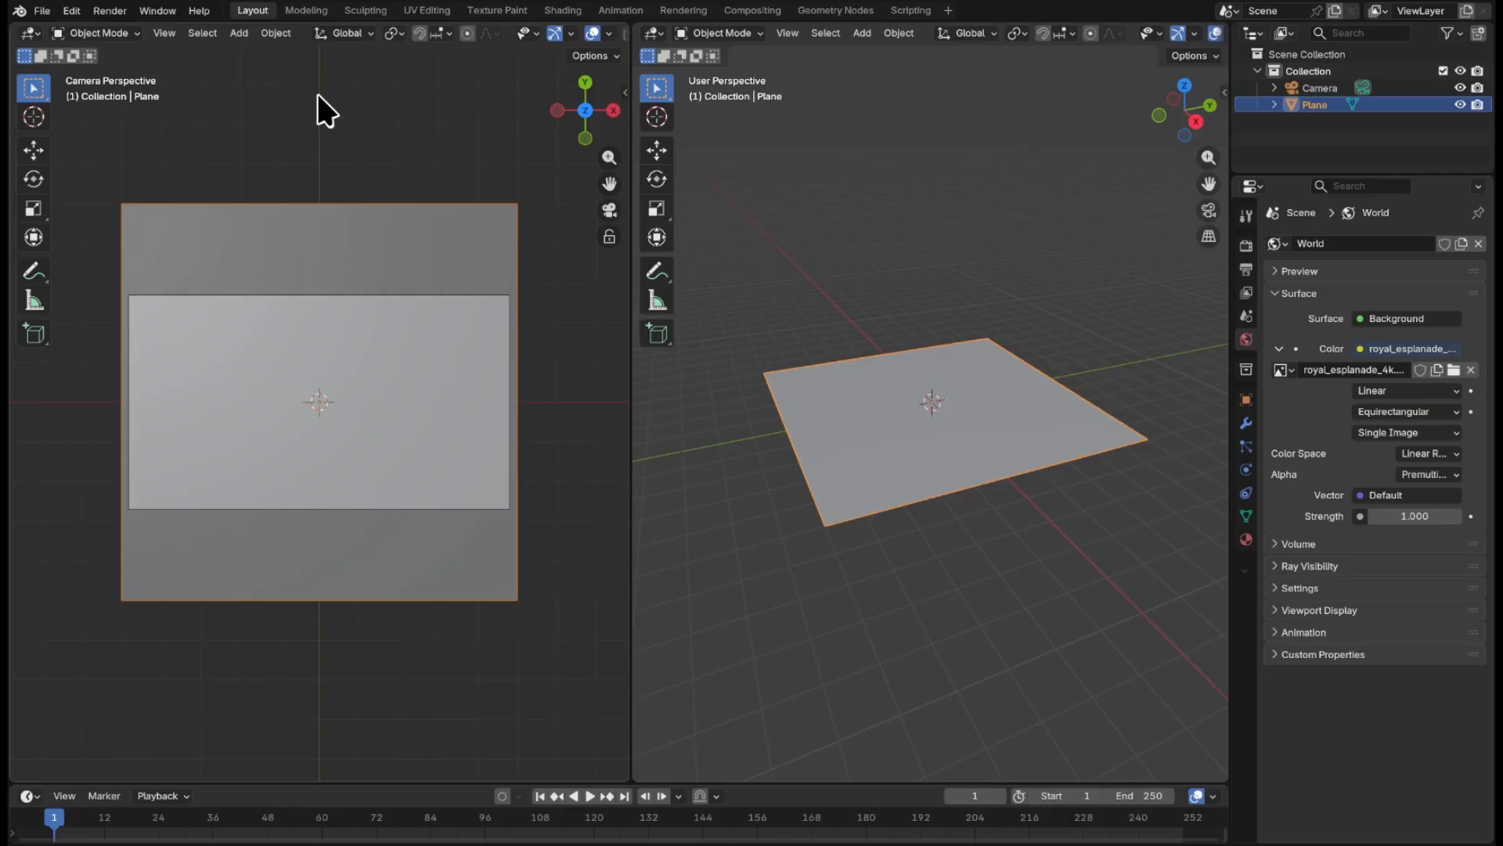
- Hide the camera viewport's toolbar, gizmos and overlays, and switch that viewport to Rendered shading
key(t)
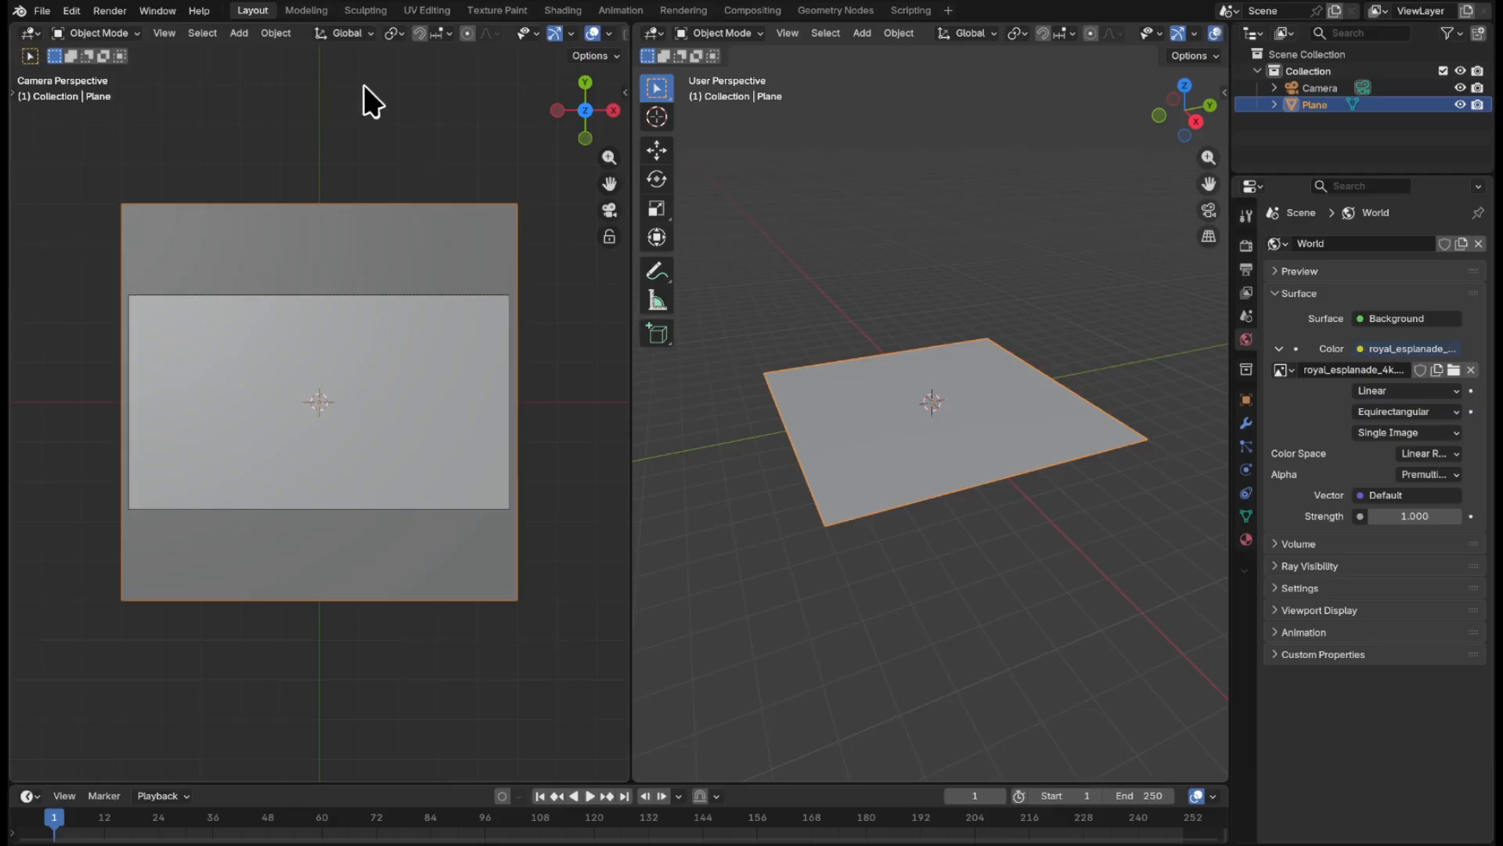
click(553, 35)
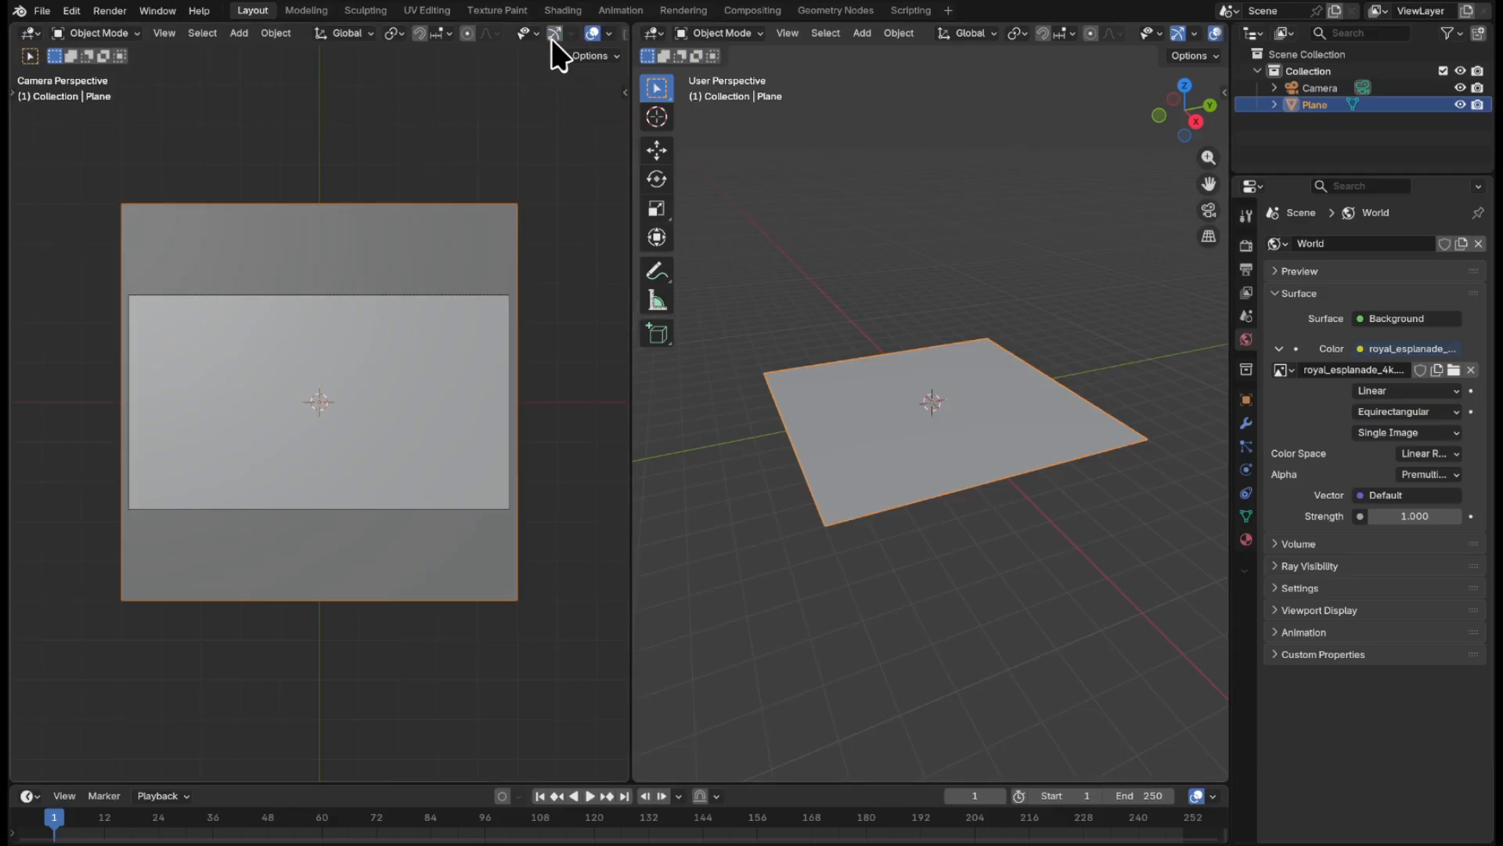
click(592, 33)
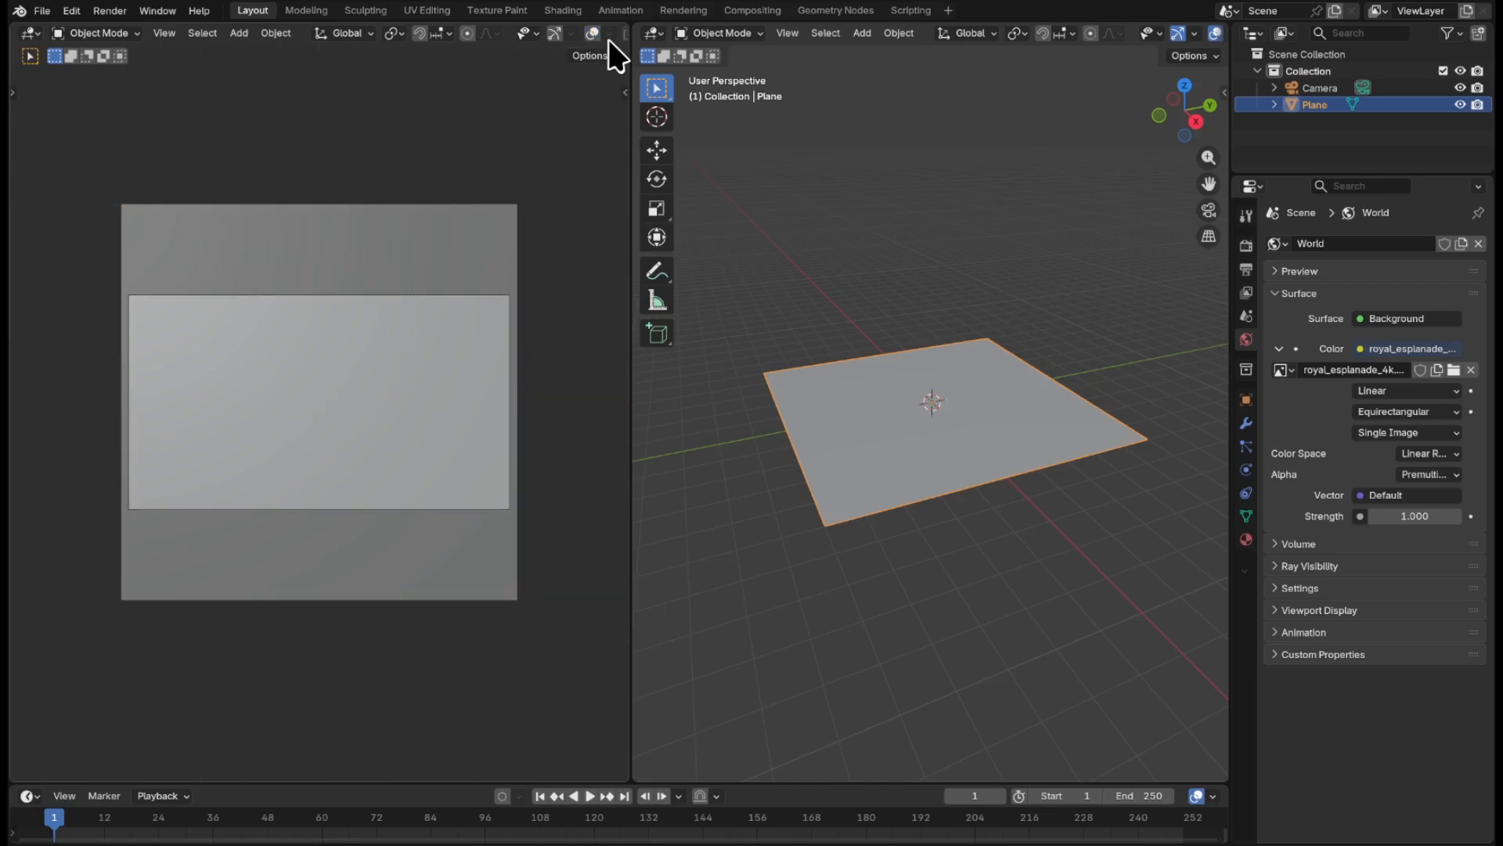
scroll(618, 31, down, 4)
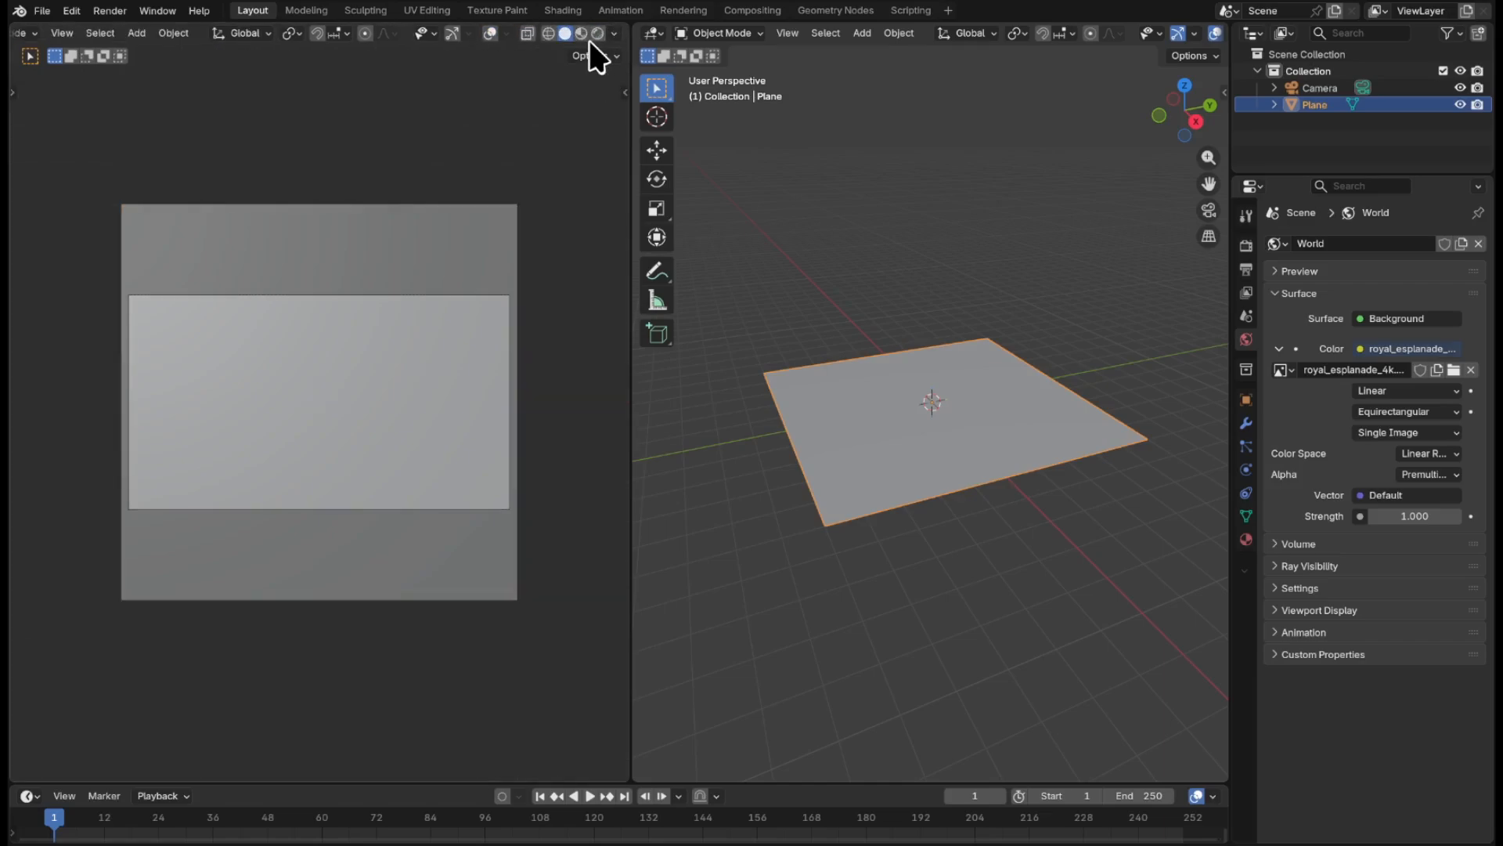
click(595, 34)
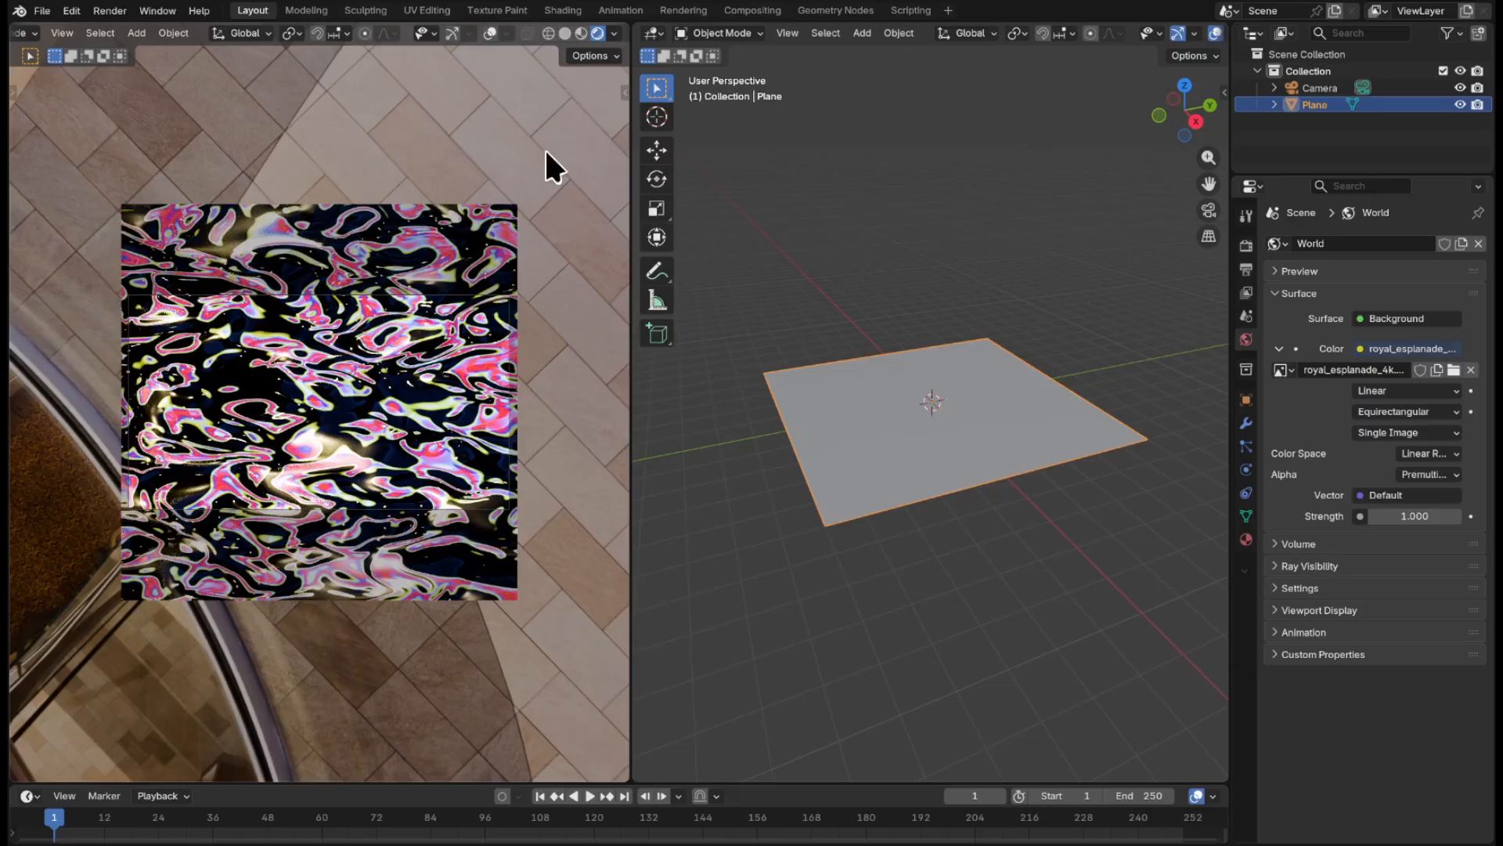